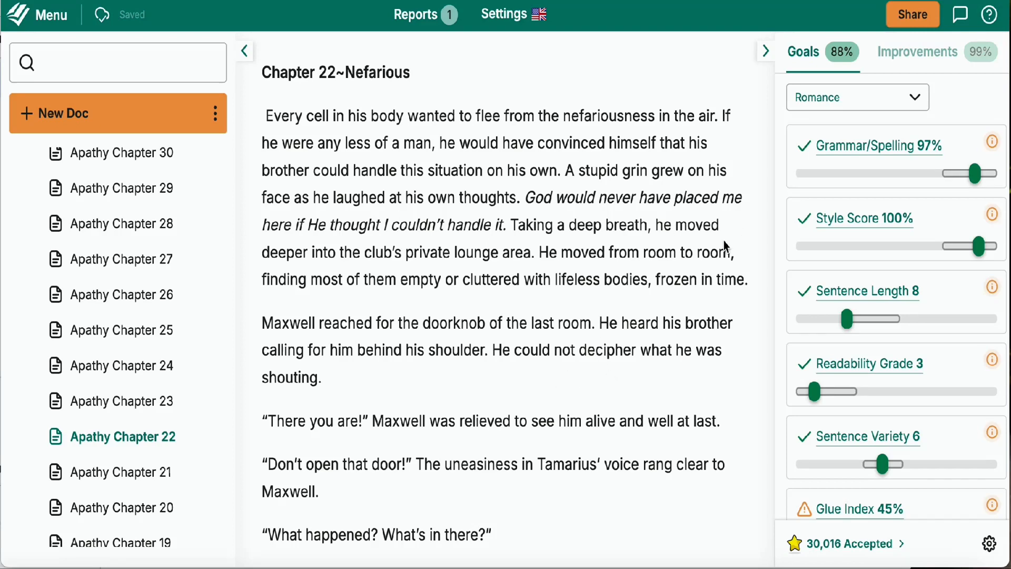
Look through the Apathy chapters in the Private Writing document list
scroll(724, 241, "down", 1)
scroll(724, 241, "up", 1)
scroll(120, 482, "down", 8)
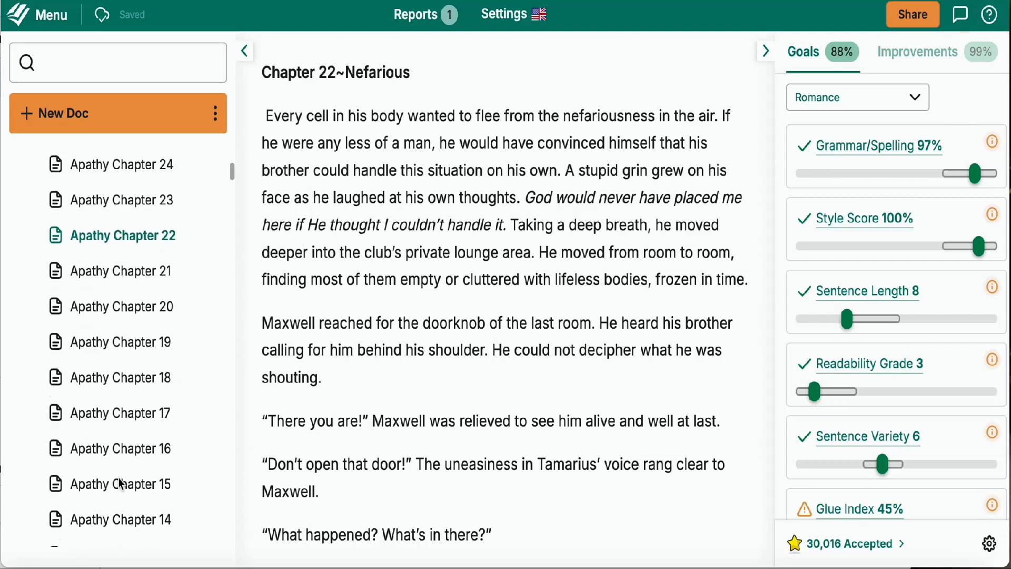
scroll(121, 483, "up", 2)
scroll(120, 483, "up", 10)
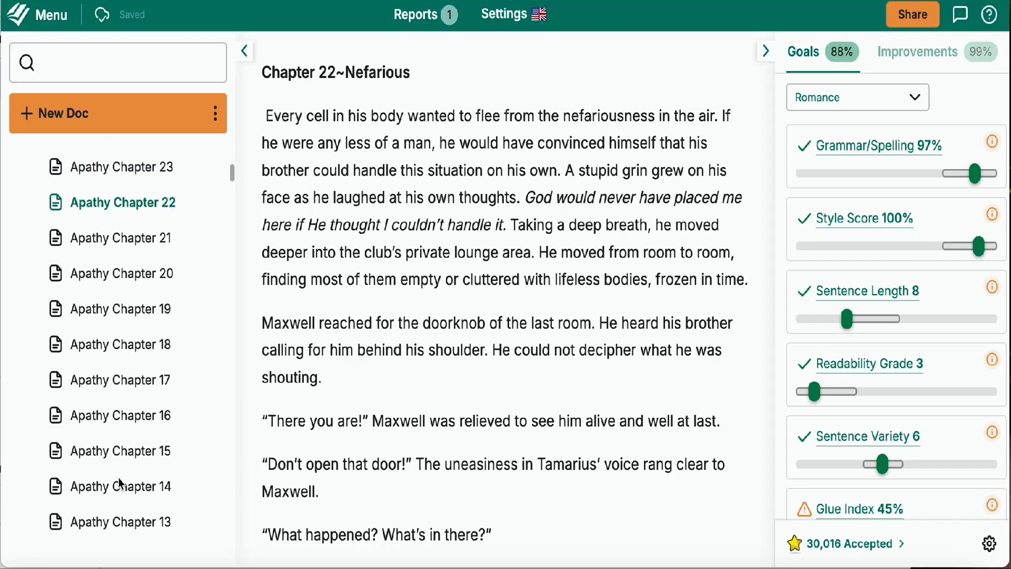
scroll(120, 482, "down", 10)
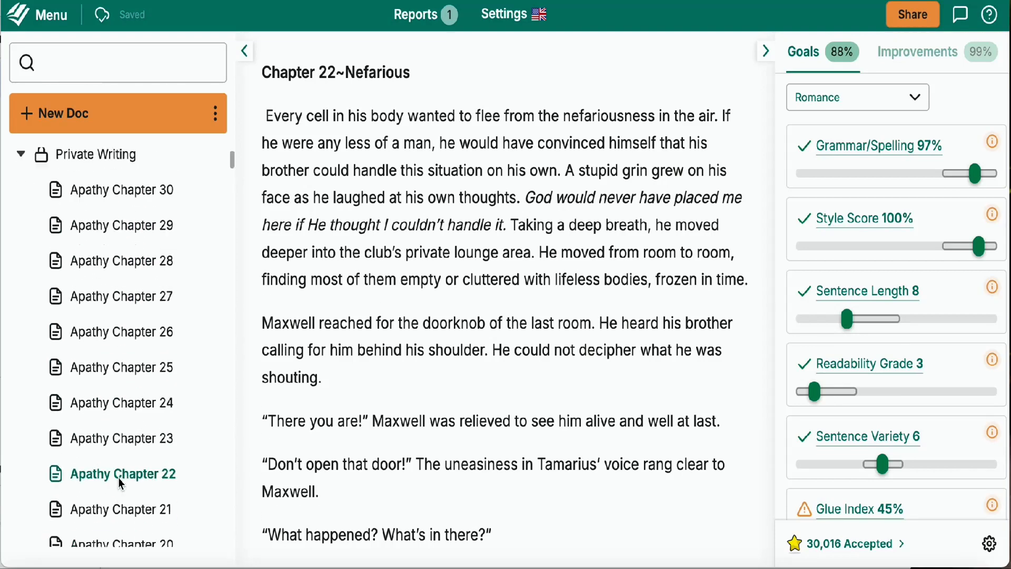
scroll(121, 483, "up", 10)
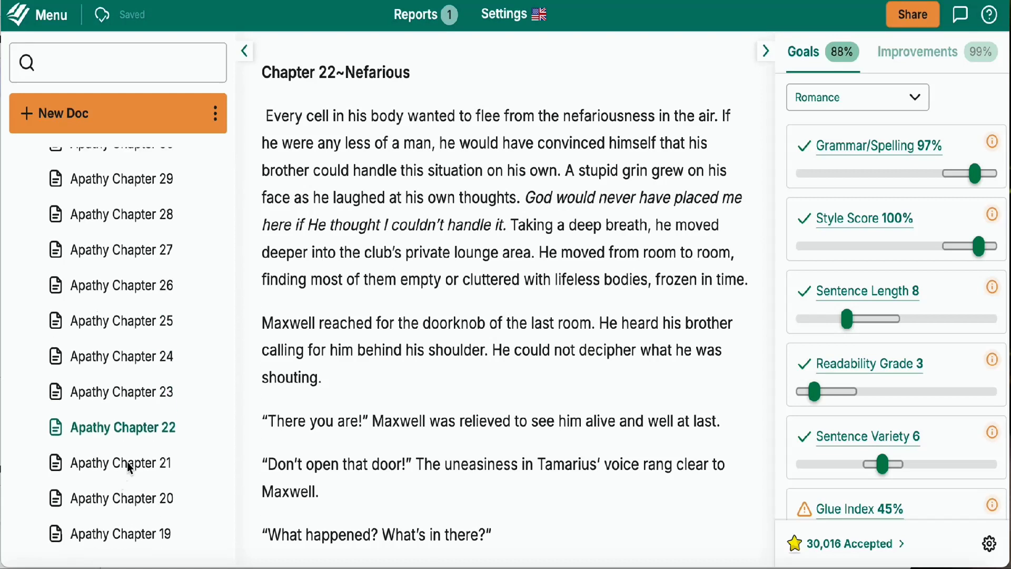
scroll(117, 485, "up", 3)
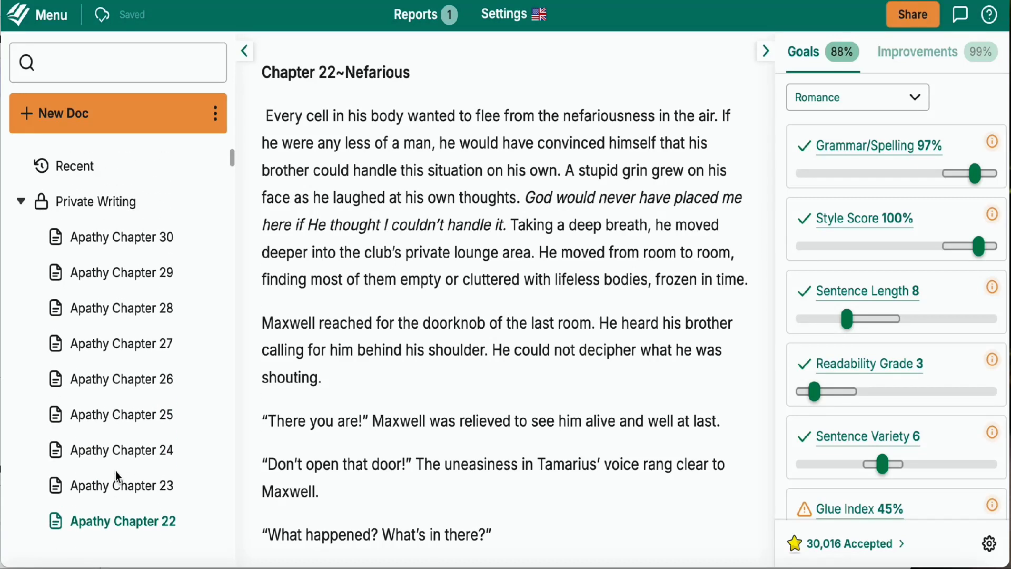
scroll(126, 519, "down", 2)
scroll(126, 519, "down", 1)
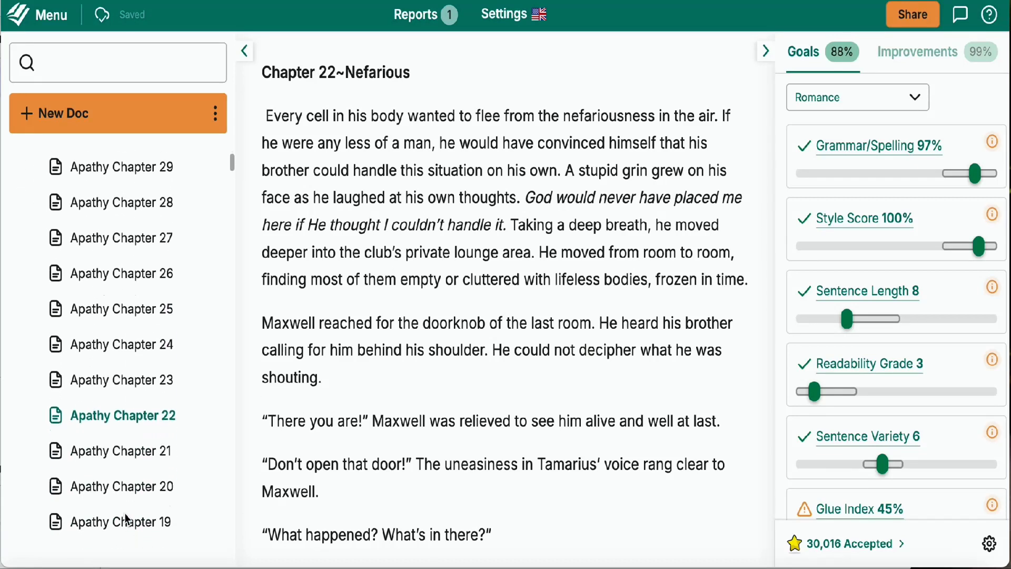
scroll(125, 519, "down", 1)
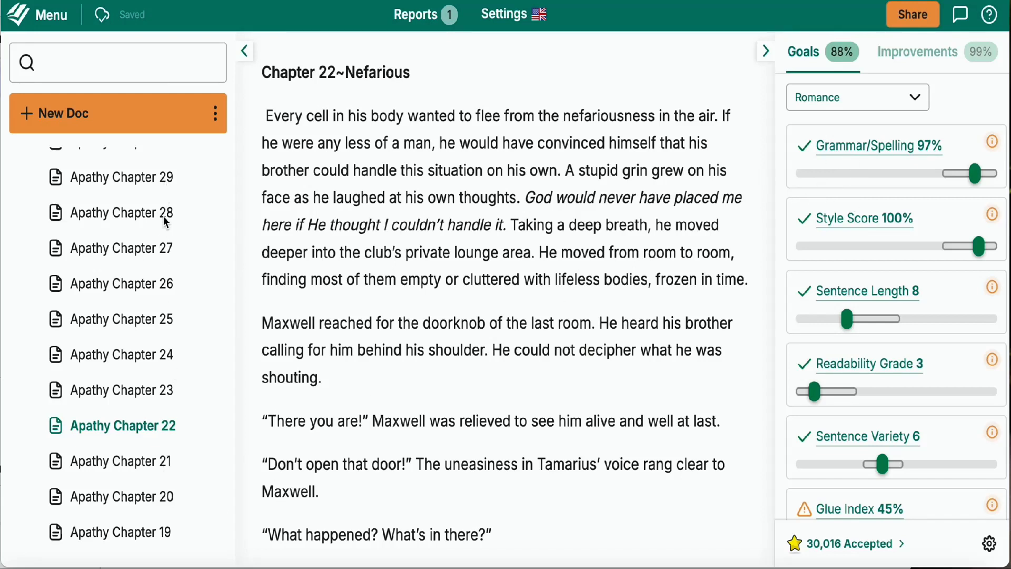
scroll(166, 221, "up", 2)
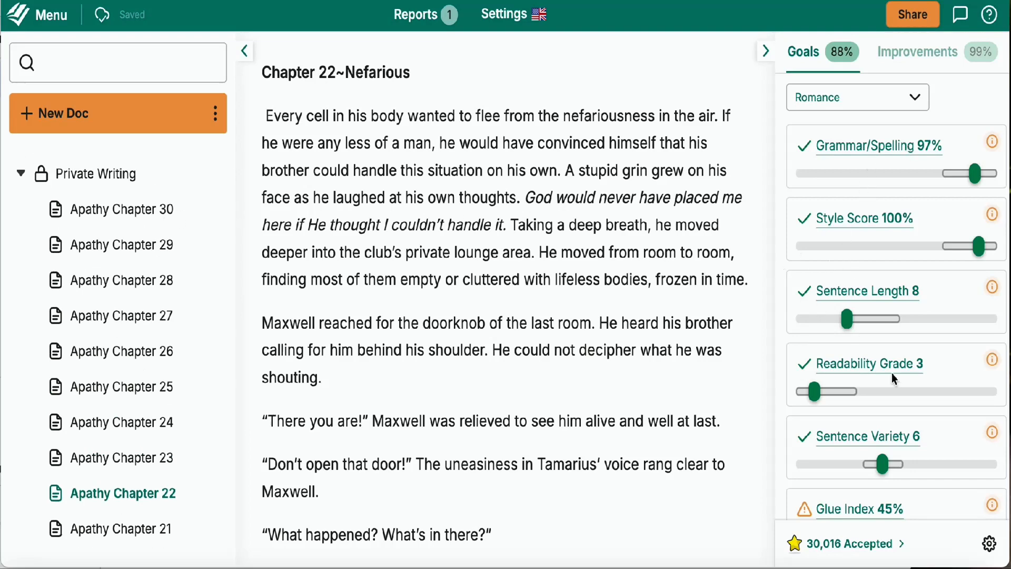
Review the Romance writing goals for Apathy Chapter 22, from Grammar/Spelling through Glue Index to Unusual Dialogue Tags and Weak Adverbs
scroll(893, 378, "down", 10)
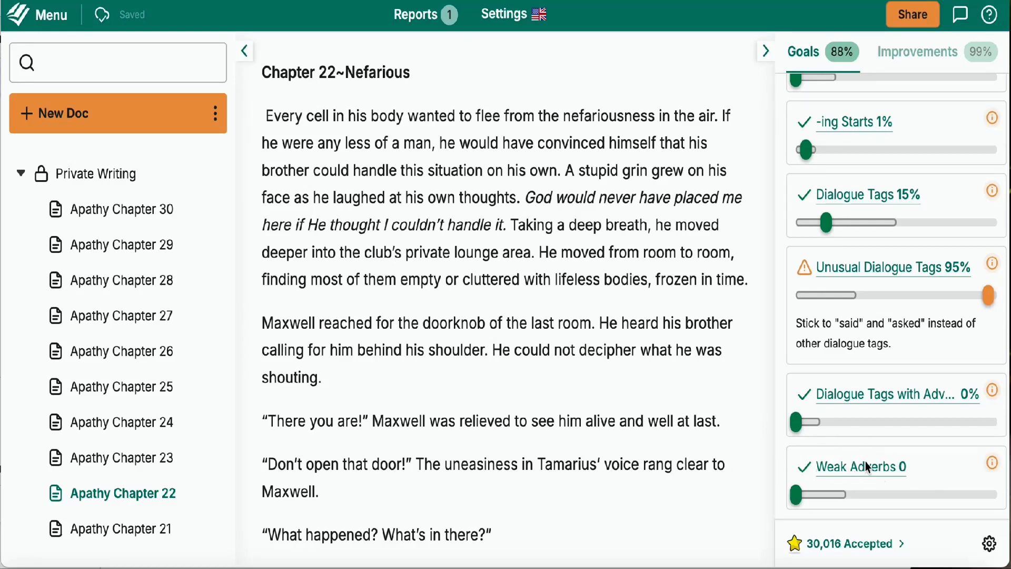
scroll(865, 462, "up", 10)
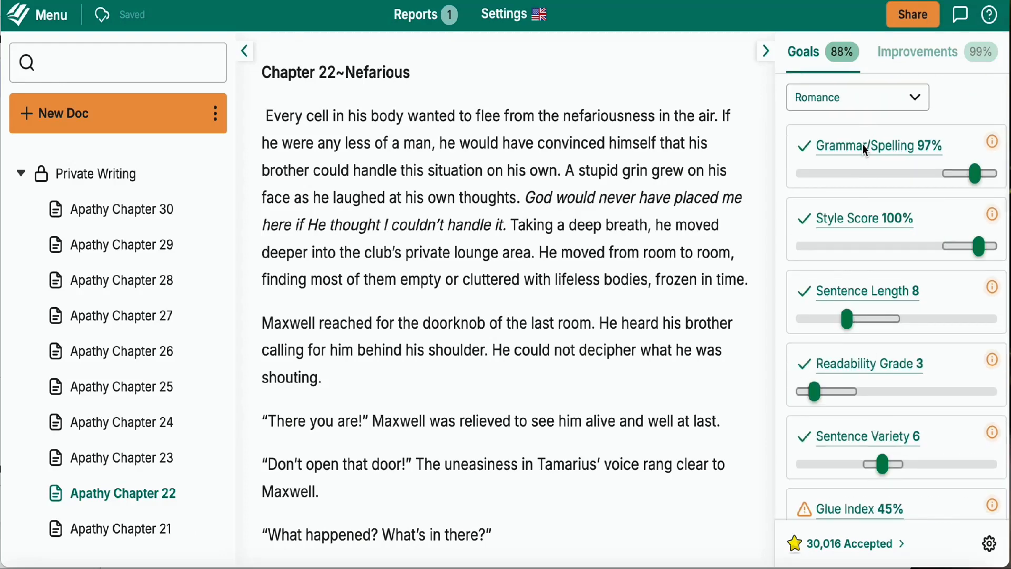
scroll(857, 330, "down", 10)
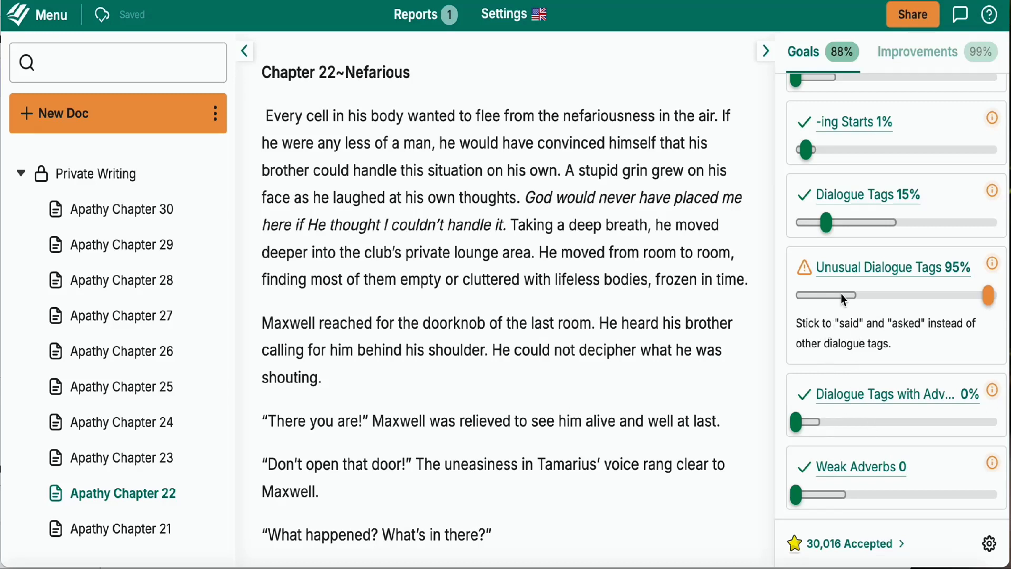
scroll(861, 224, "up", 3)
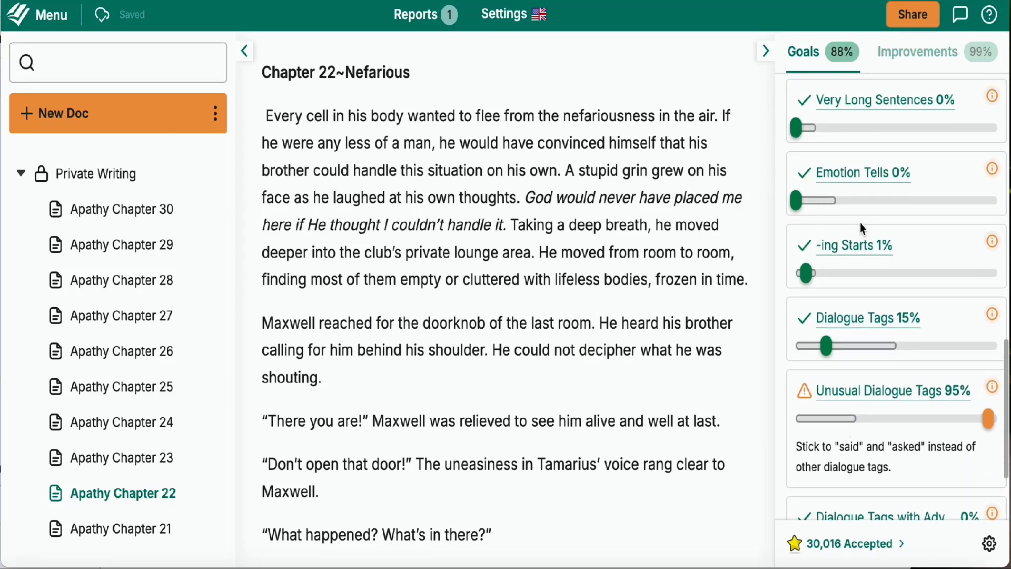
scroll(861, 223, "up", 1)
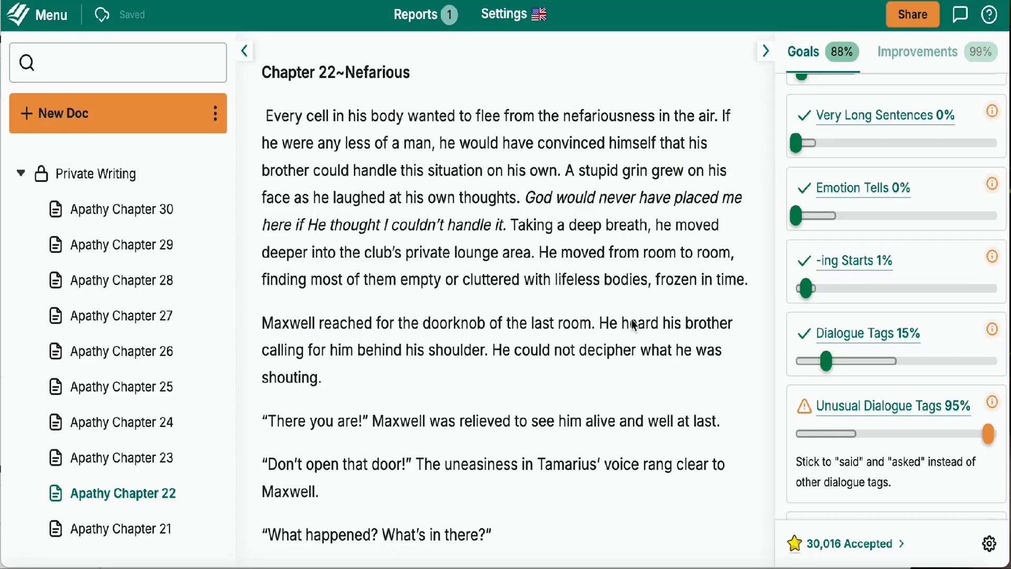
scroll(631, 319, "down", 3)
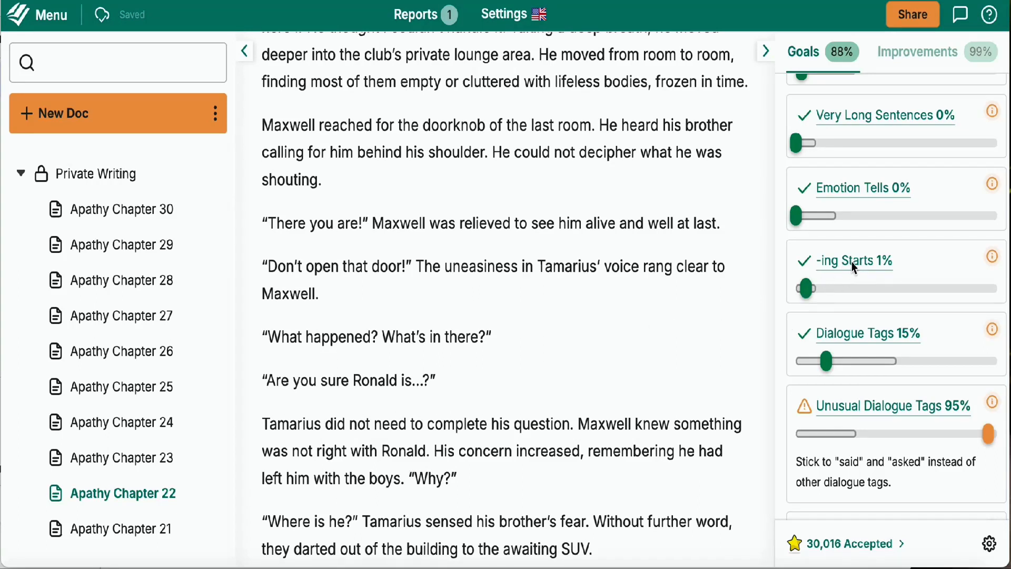
scroll(854, 267, "down", 2)
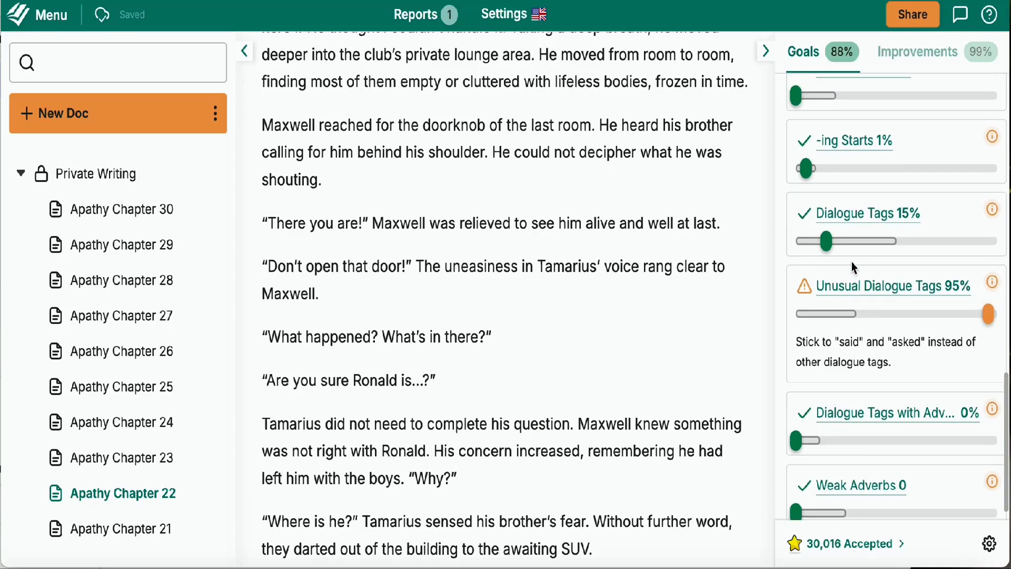
scroll(854, 268, "up", 1)
scroll(854, 267, "down", 1)
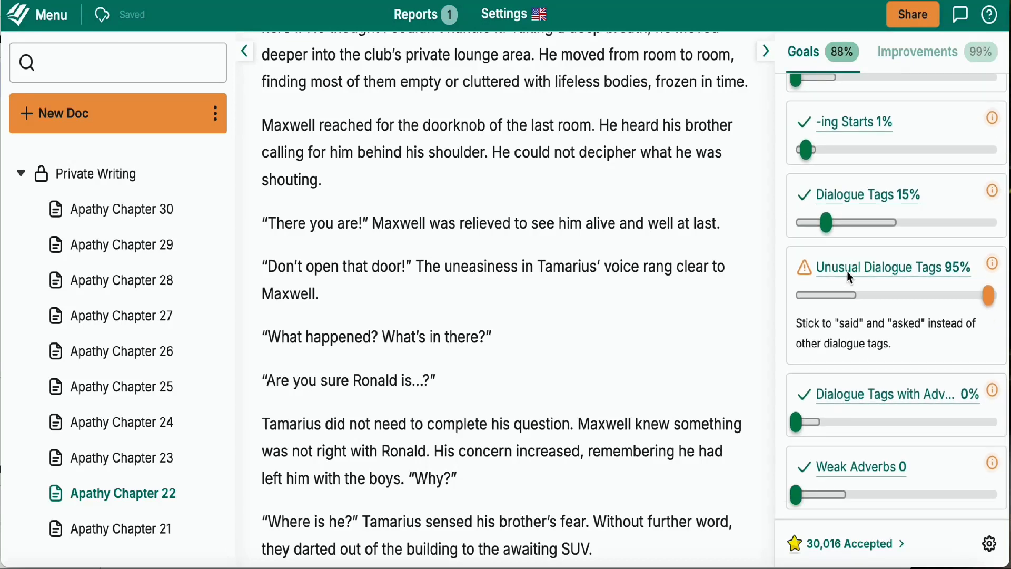
scroll(847, 271, "up", 5)
scroll(847, 271, "up", 9)
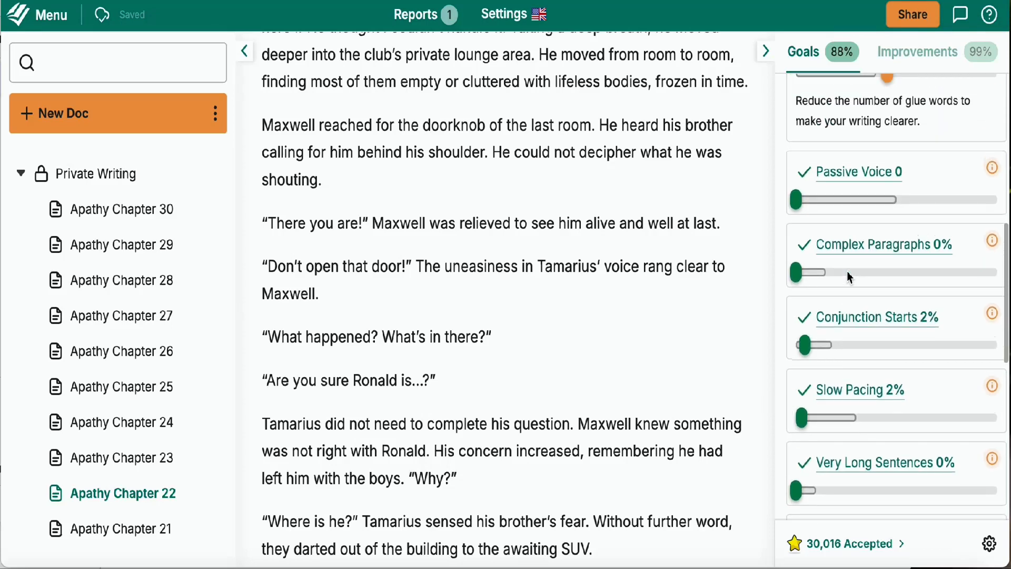
scroll(847, 271, "up", 4)
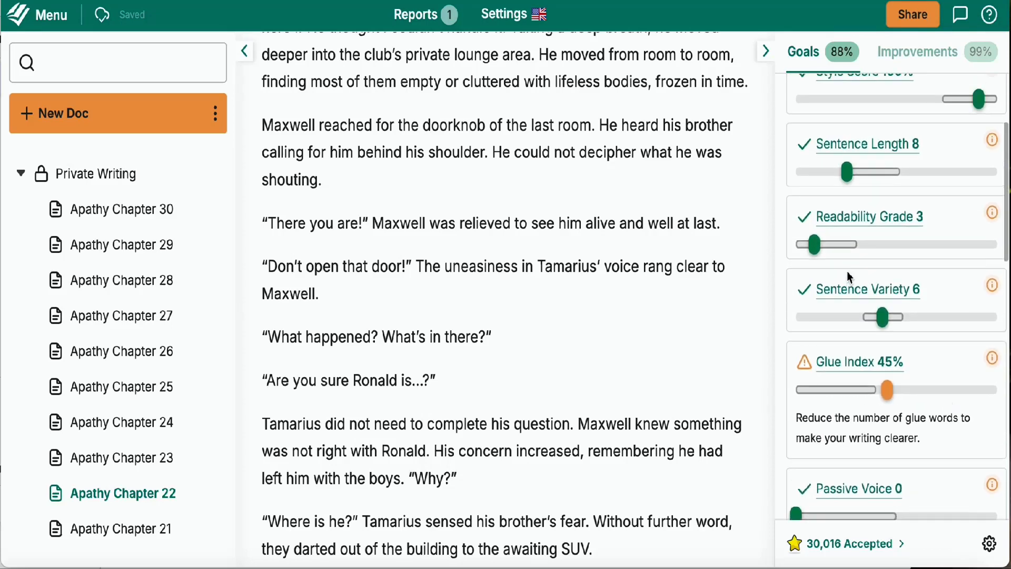
scroll(847, 271, "down", 2)
scroll(849, 278, "down", 3)
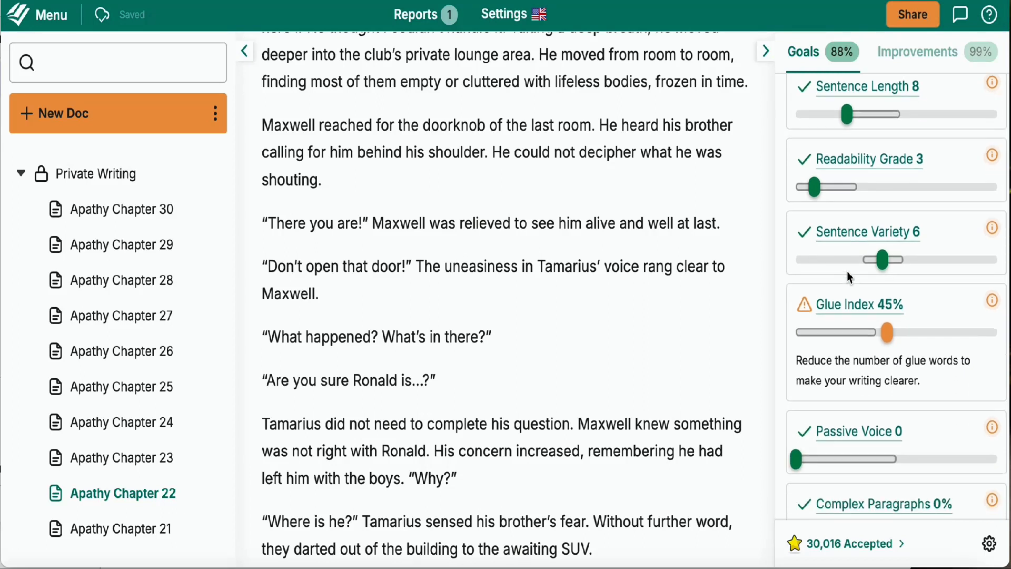
scroll(847, 270, "up", 4)
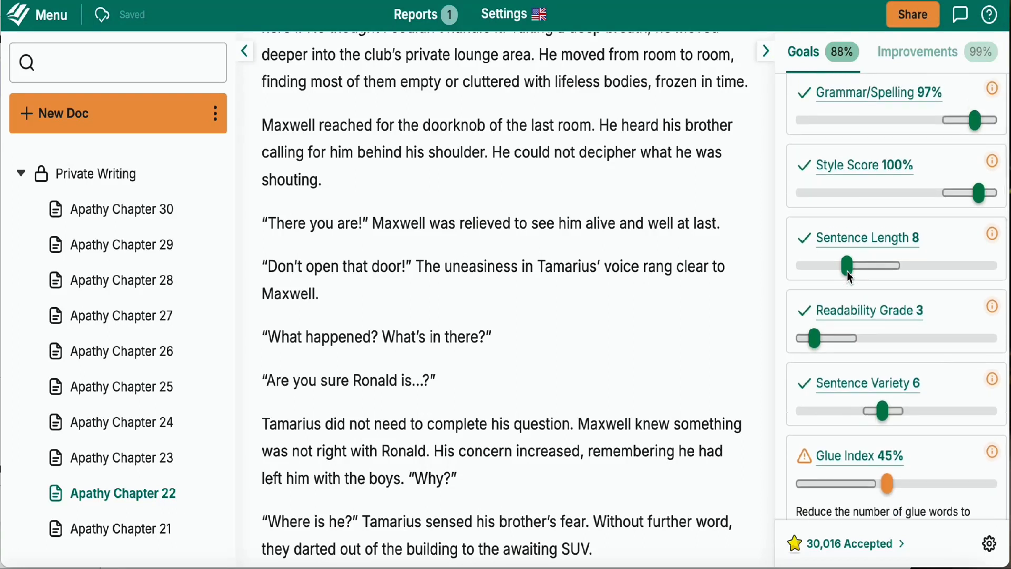
scroll(847, 270, "down", 3)
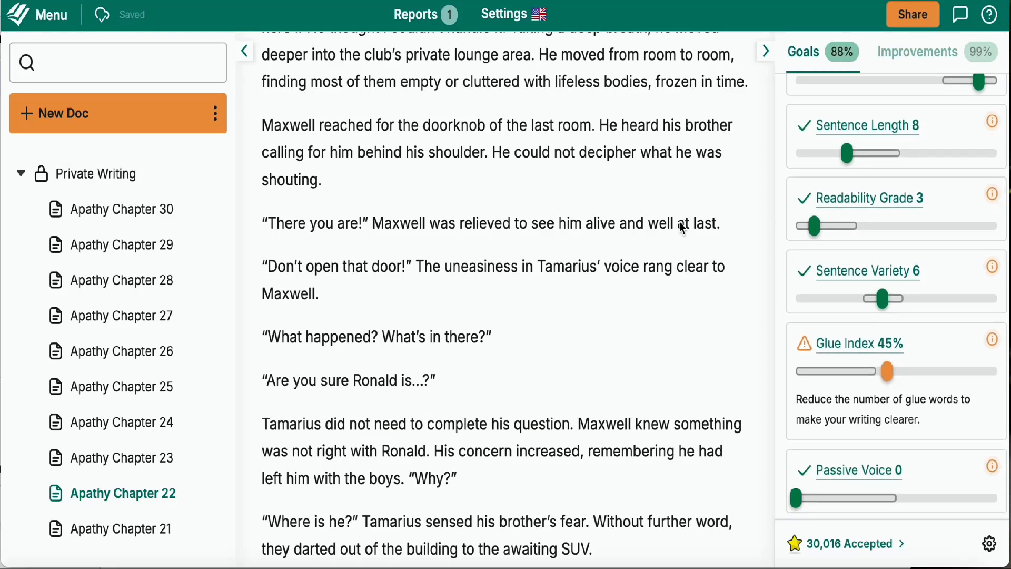
Open the Dialogue Tags Check for Chapter 22 from its Unusual Dialogue Tags goal
scroll(681, 225, "up", 3)
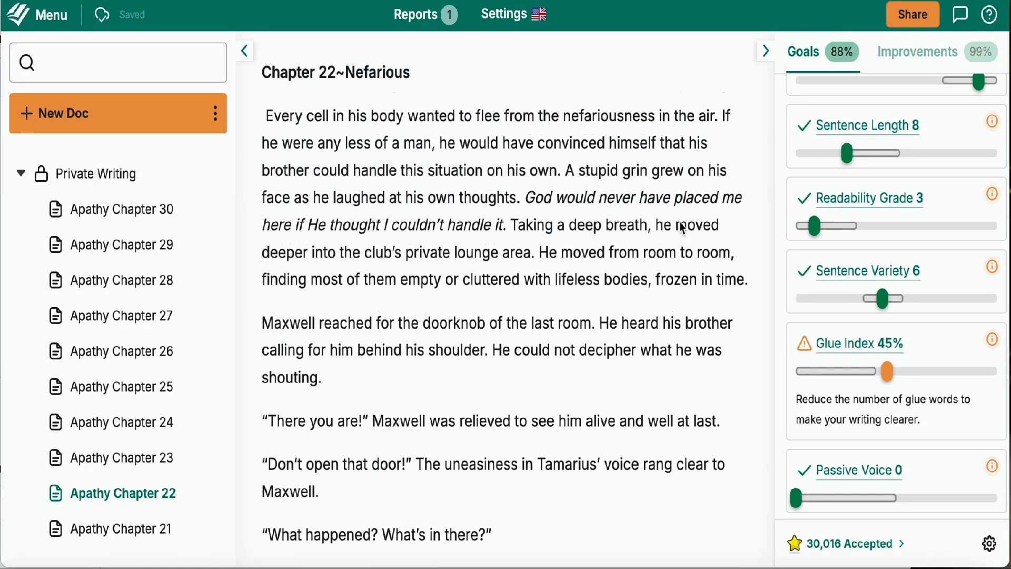
scroll(670, 350, "down", 2)
scroll(670, 353, "down", 1)
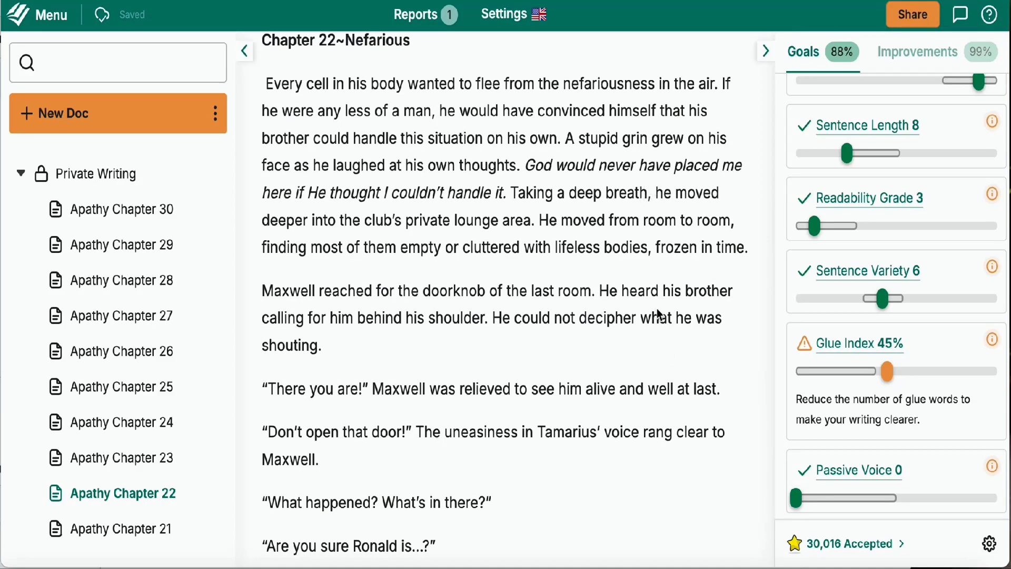
scroll(657, 392, "down", 20)
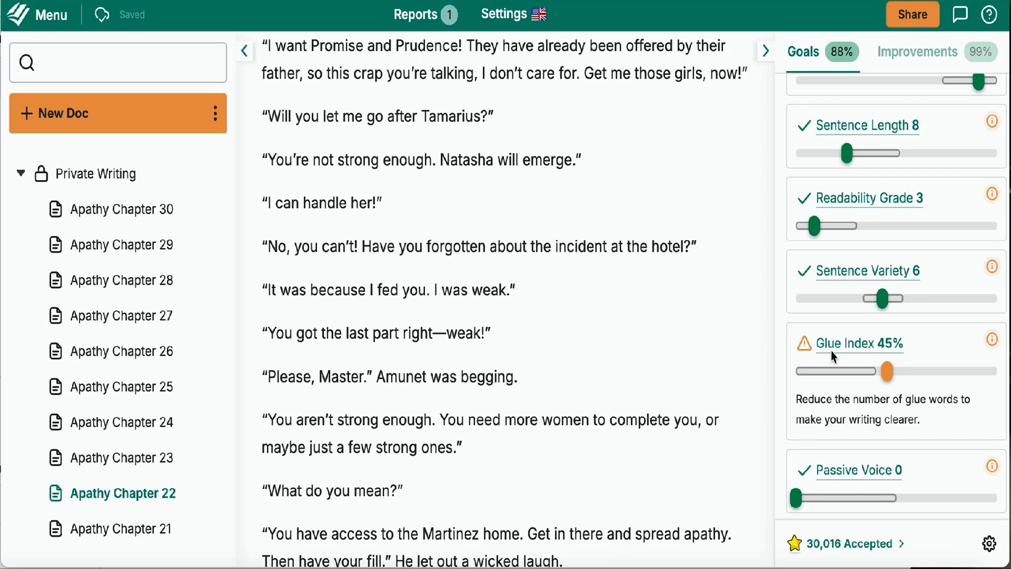
scroll(867, 375, "down", 1)
scroll(867, 375, "down", 6)
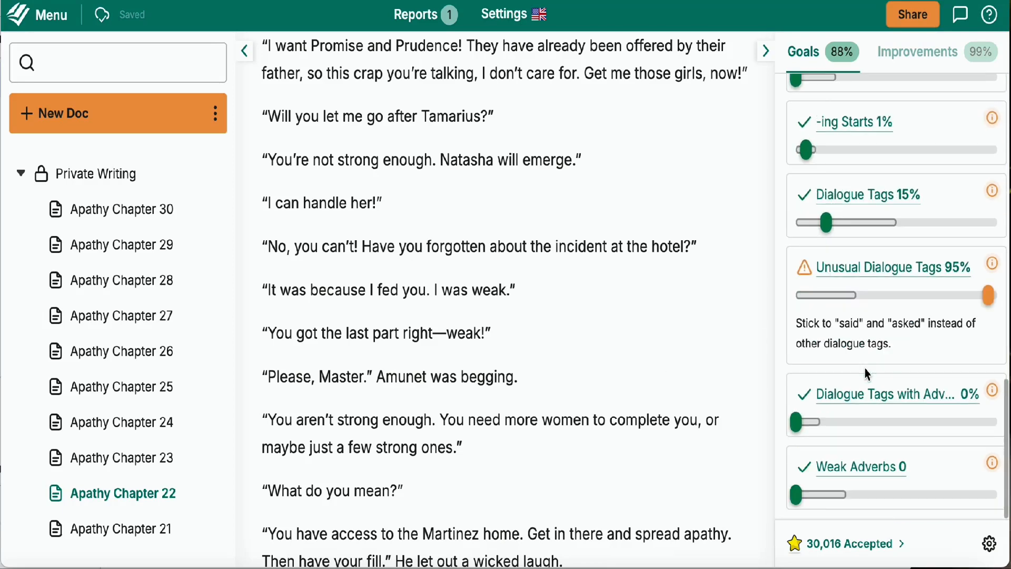
left_click(845, 267)
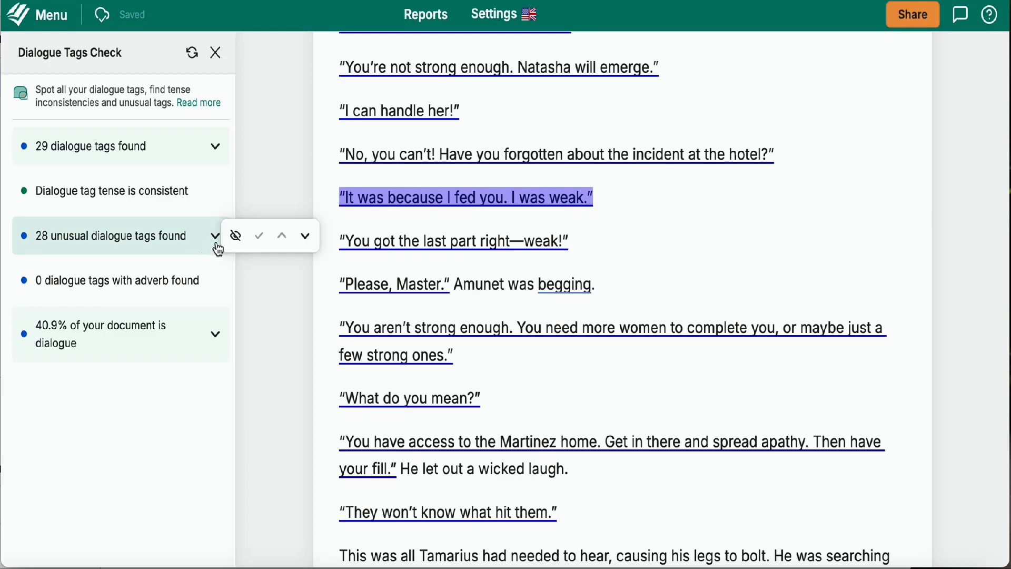
Expand the list of dialogue tags found and examine the underlined dialogue from the start of Chapter 22 onward
mouse_move(62, 353)
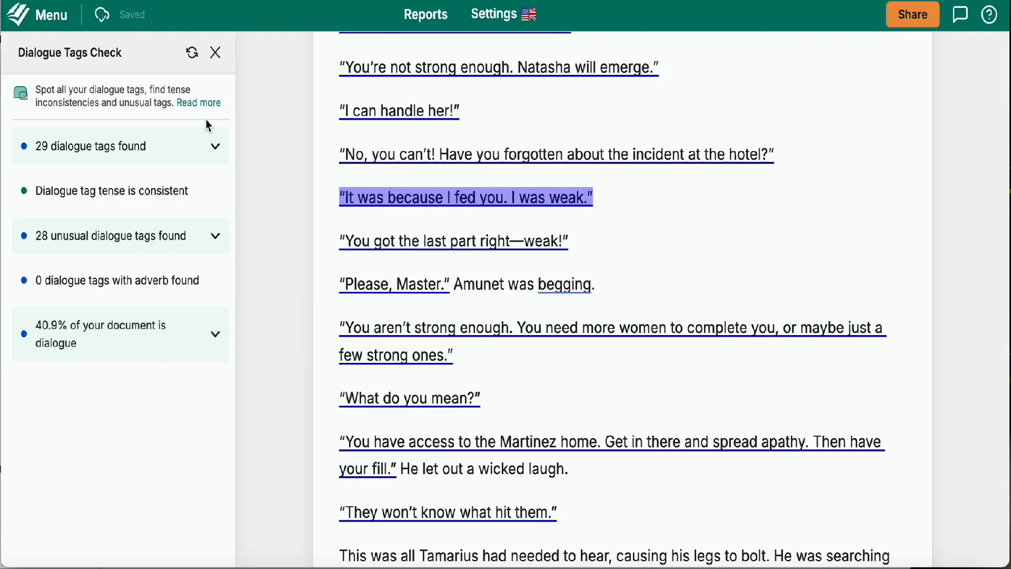
left_click(216, 148)
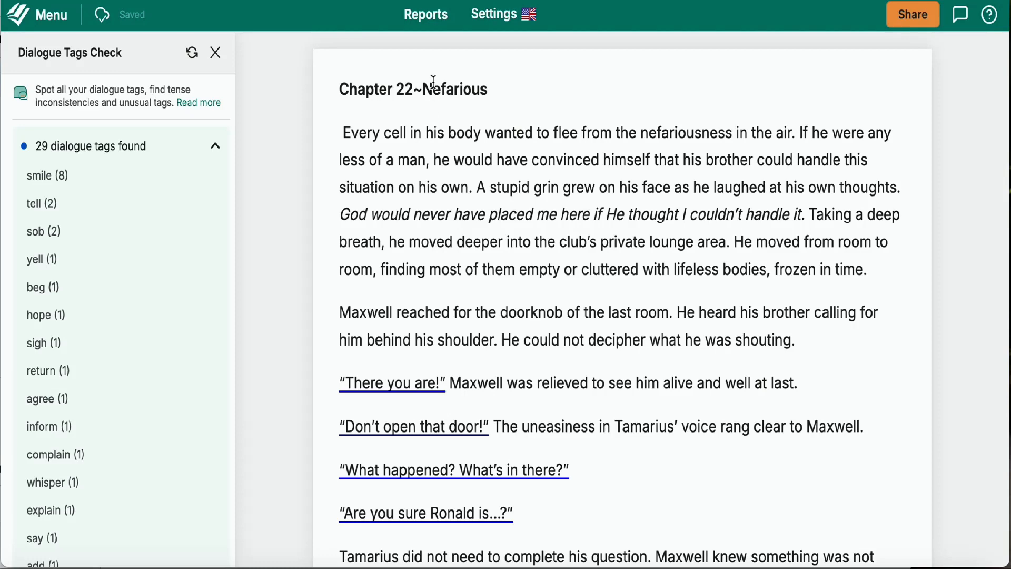
scroll(429, 327, "down", 1)
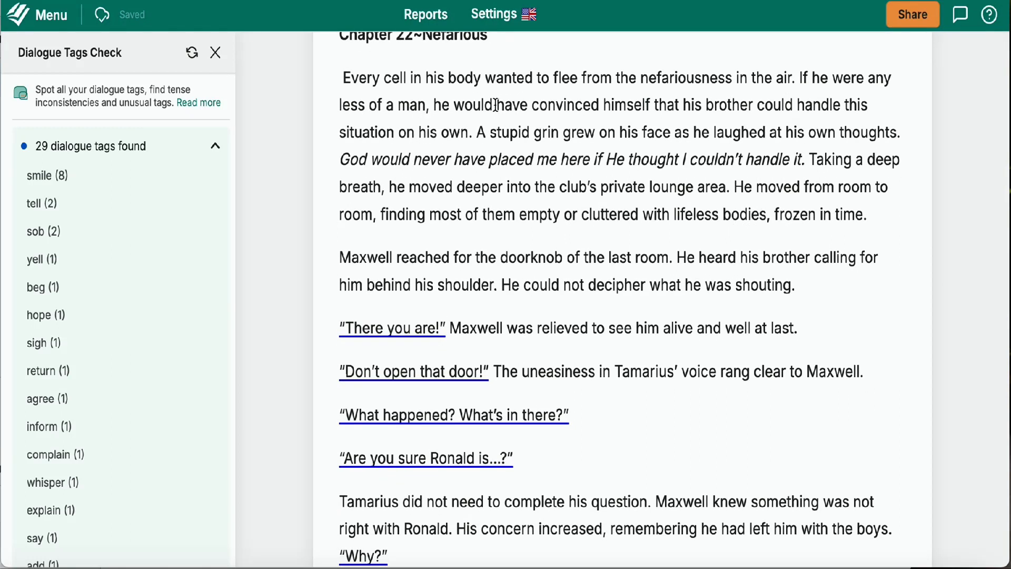
scroll(675, 105, "up", 1)
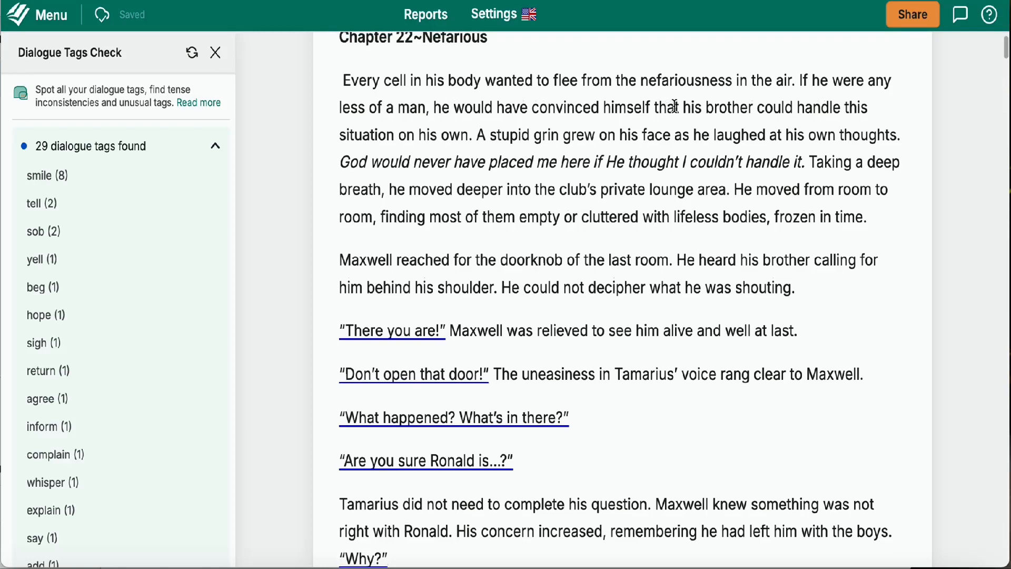
scroll(674, 105, "down", 4)
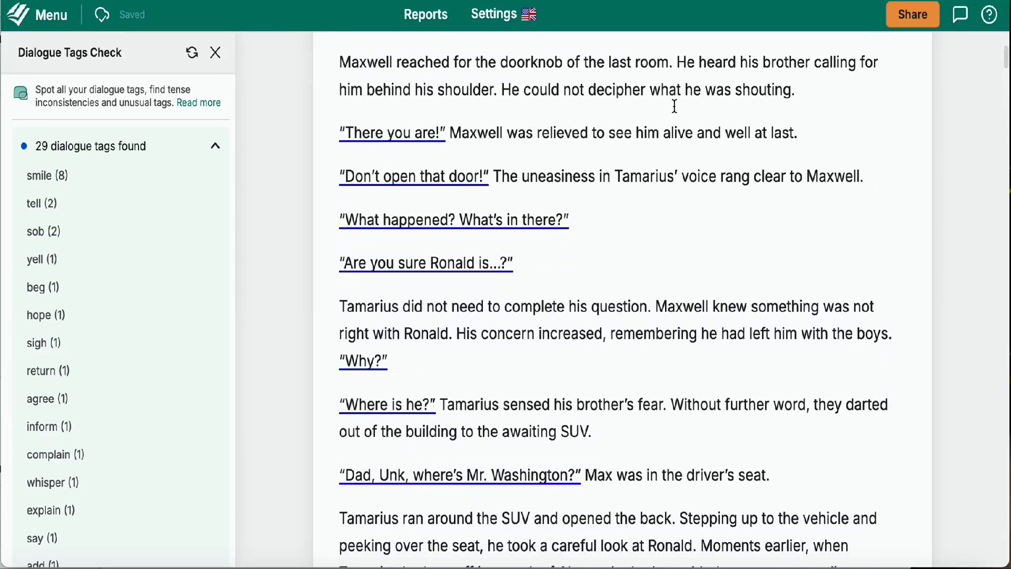
scroll(674, 106, "up", 1)
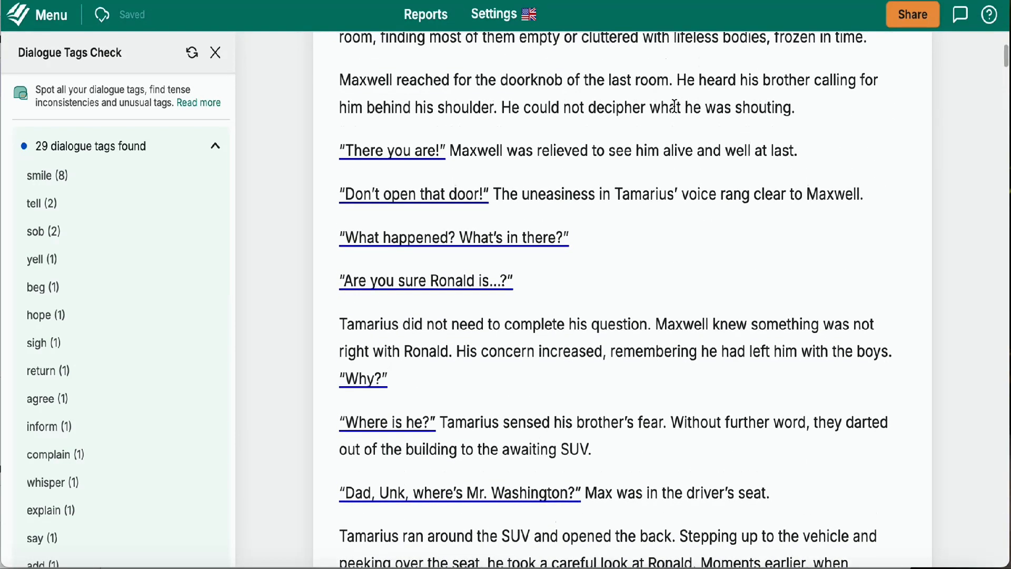
scroll(674, 106, "down", 3)
scroll(675, 105, "down", 1)
scroll(675, 106, "up", 1)
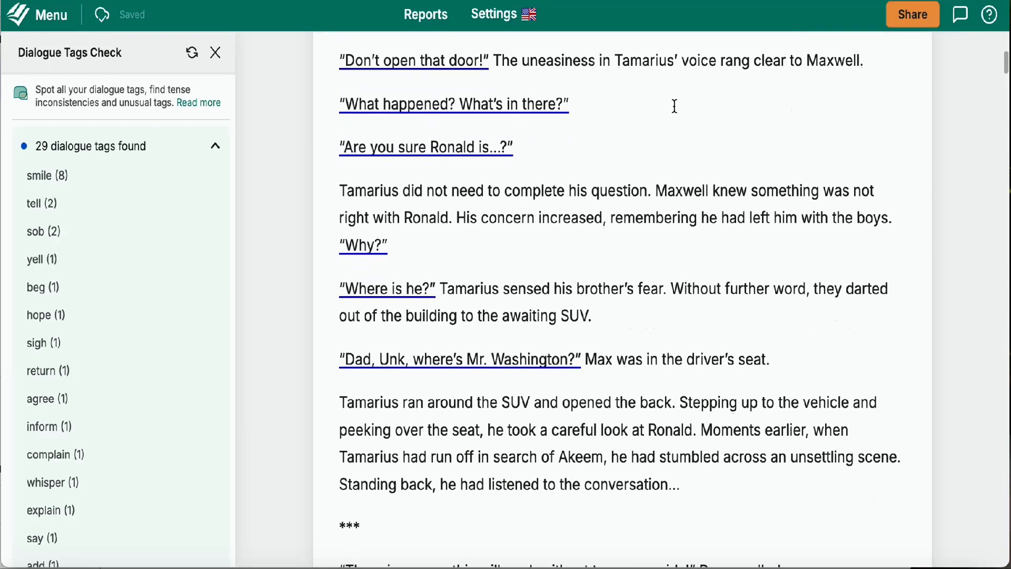
scroll(675, 106, "down", 2)
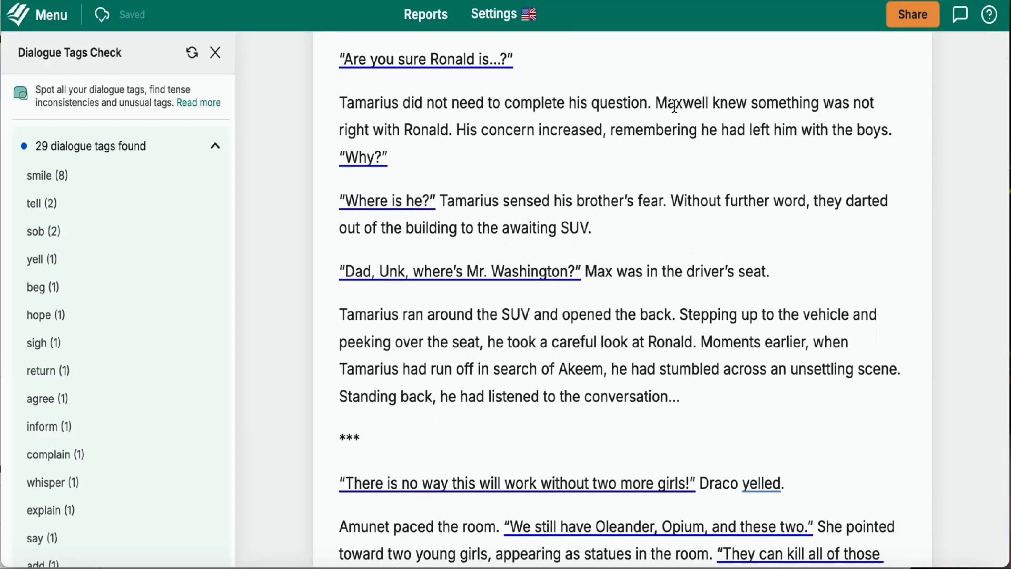
scroll(674, 106, "down", 5)
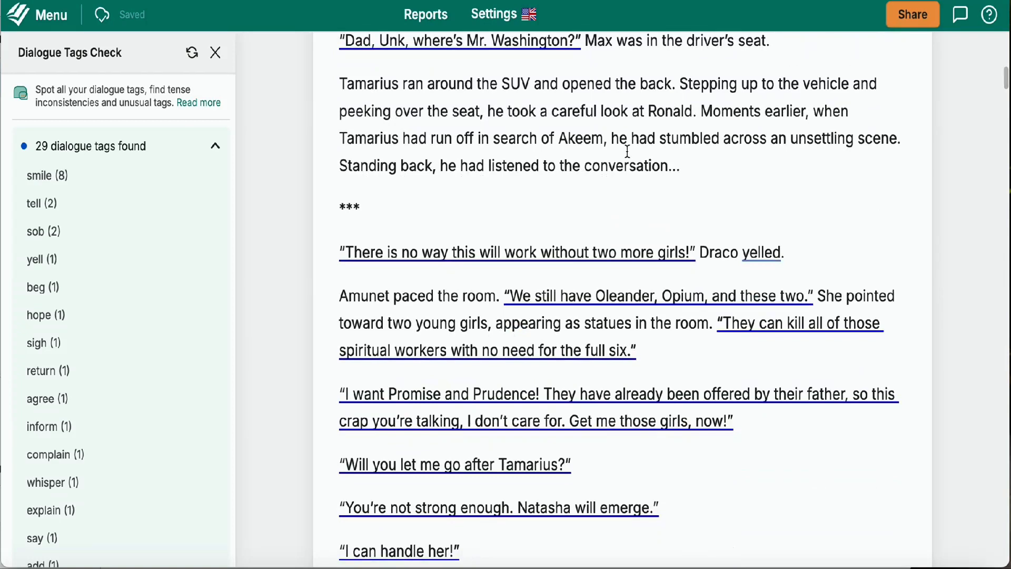
Replace the tag "yelled." after "There is no way this will work without two more girls!" with "clenched his fist into tight balls."
left_click(559, 251)
scroll(600, 290, "down", 2)
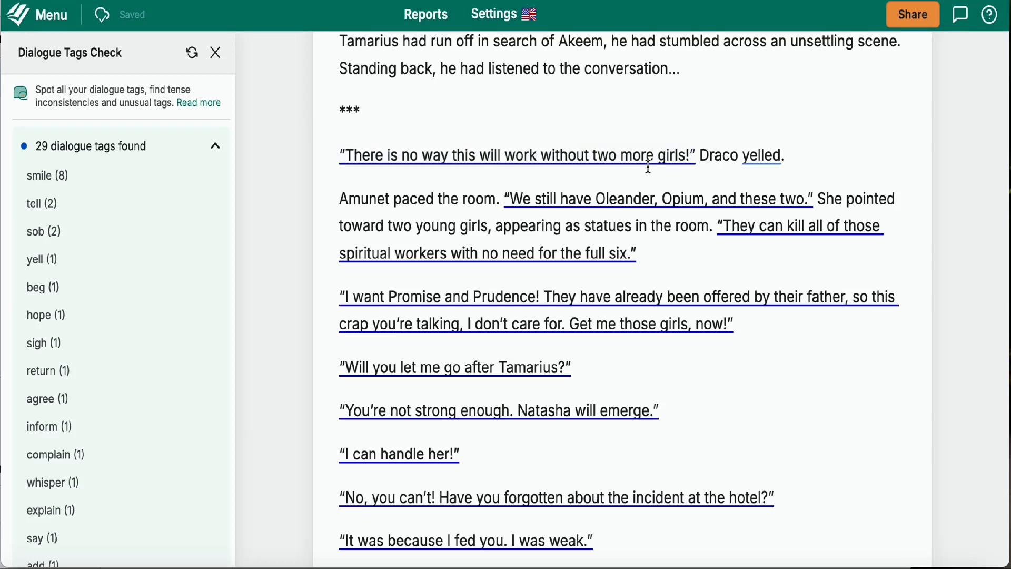
scroll(793, 158, "up", 3)
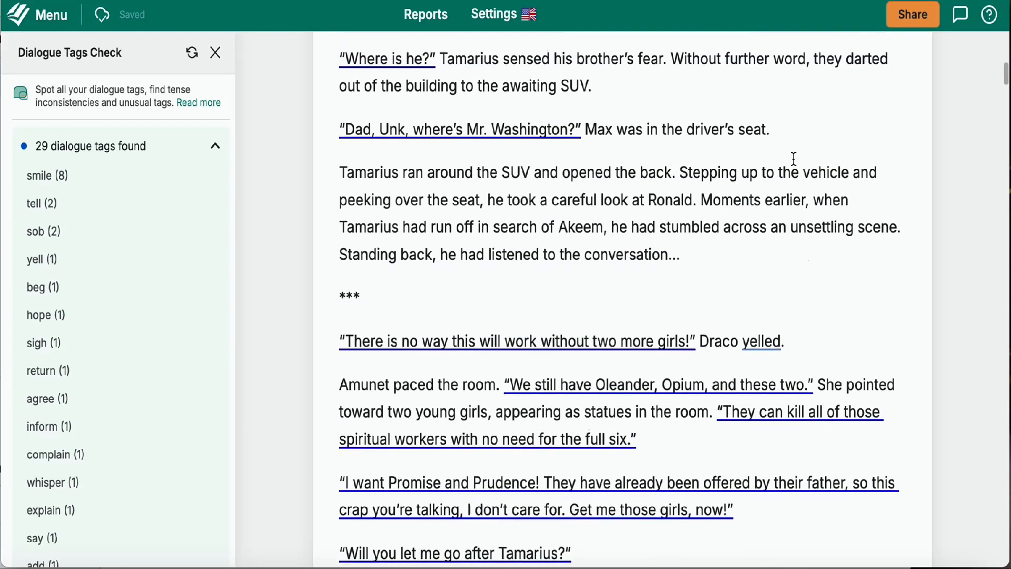
scroll(794, 158, "down", 2)
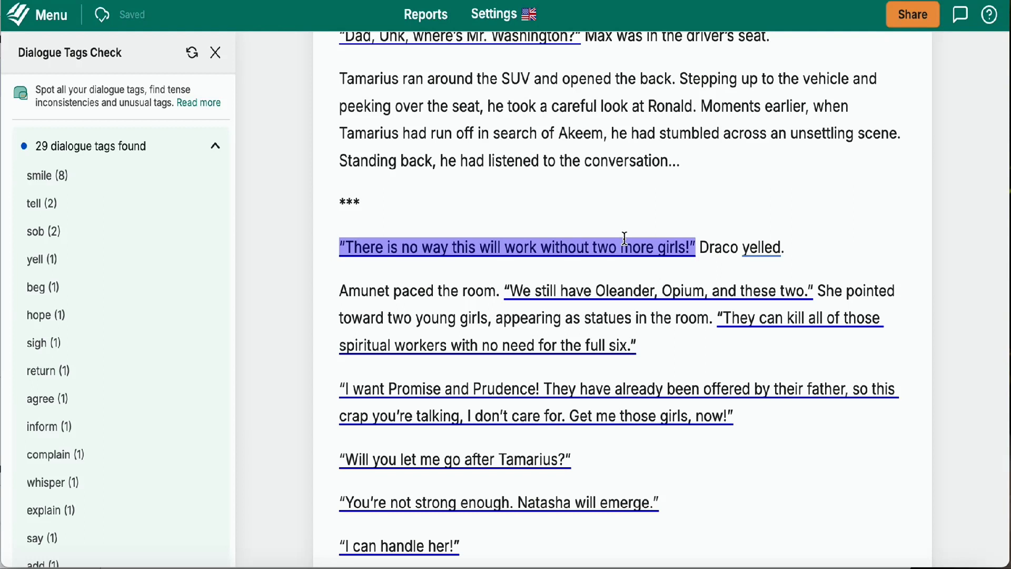
left_click(786, 248)
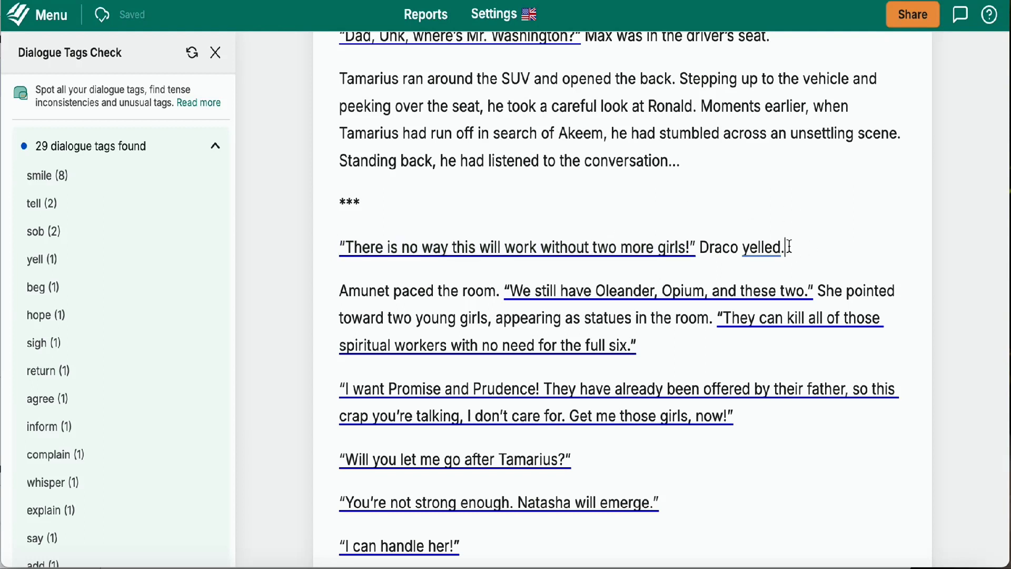
key("BackSpace")
key("BackSpace")
key("BackSpace")
key("BackSpace")
key("BackSpace")
key("BackSpace")
key("BackSpace")
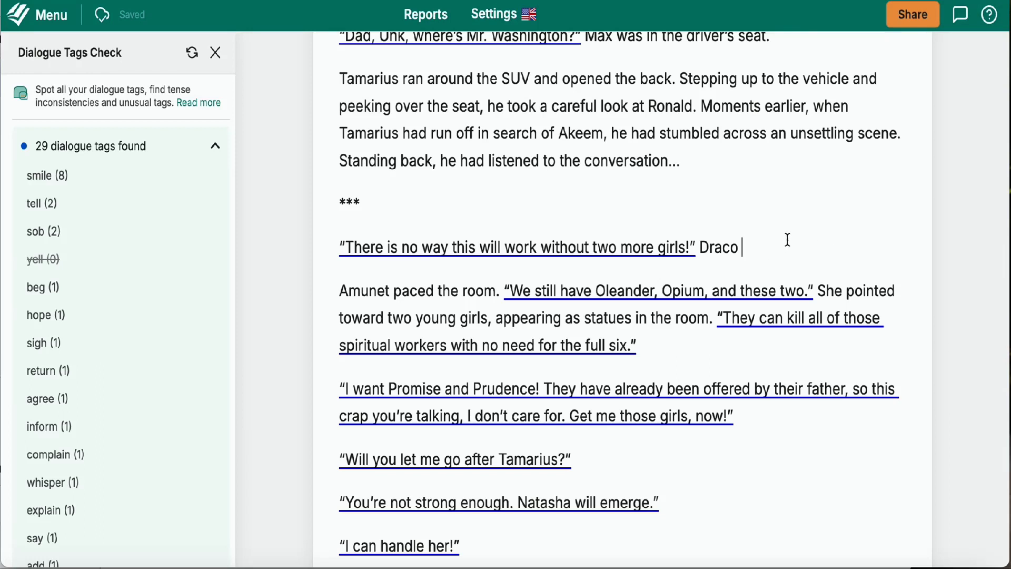
type("clenched his fist into t")
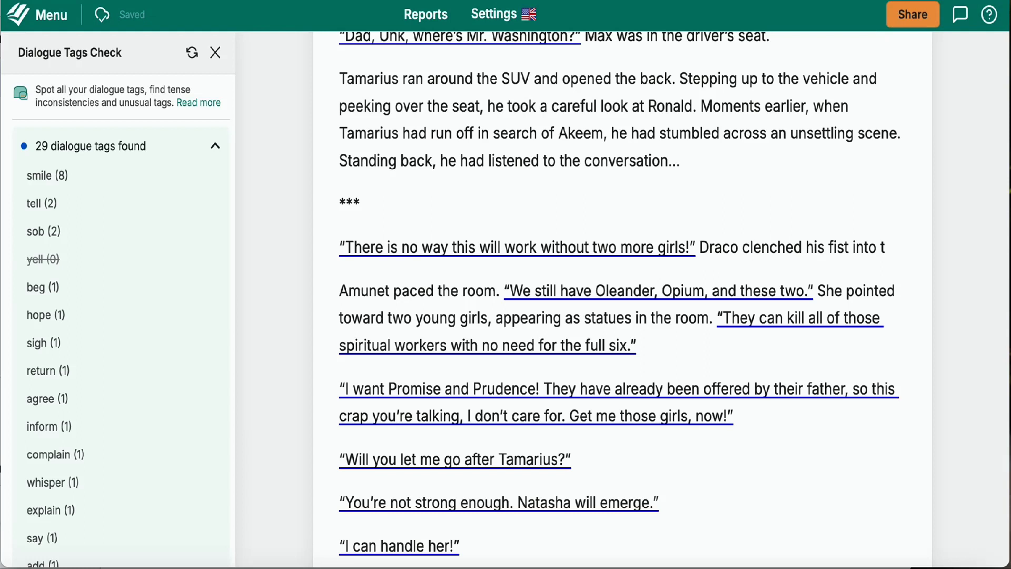
type("ight ba")
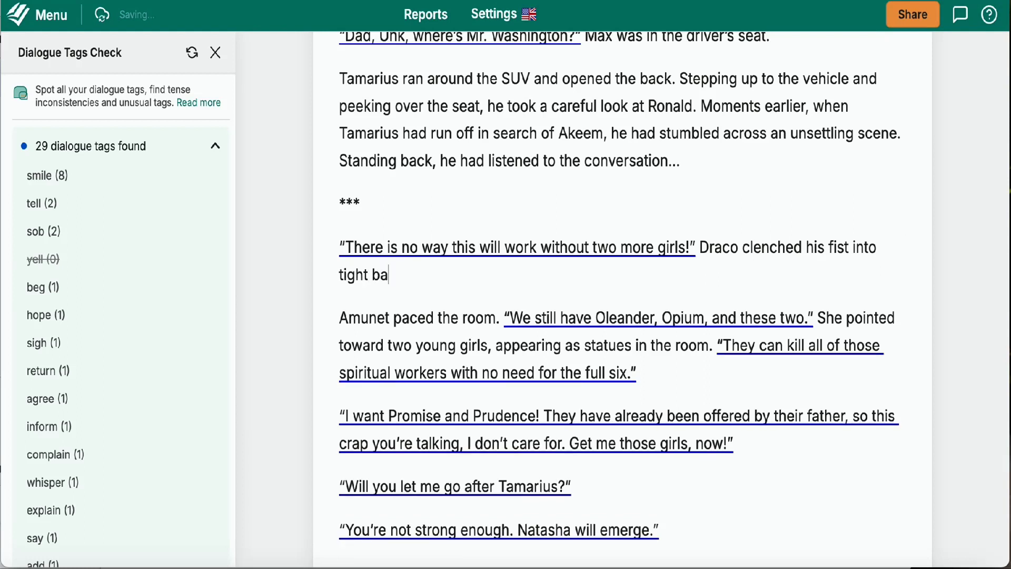
type("lls.")
Go to the first flagged "smile" tag, before "We are warriors, right?", and replace "then smiled" with "admired who he has become"
left_click(64, 177)
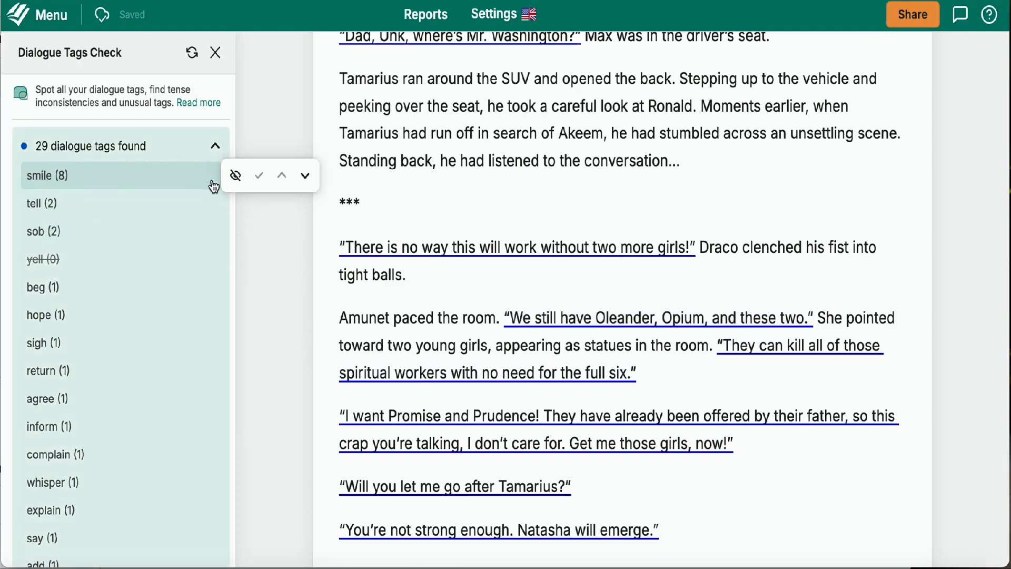
left_click(304, 178)
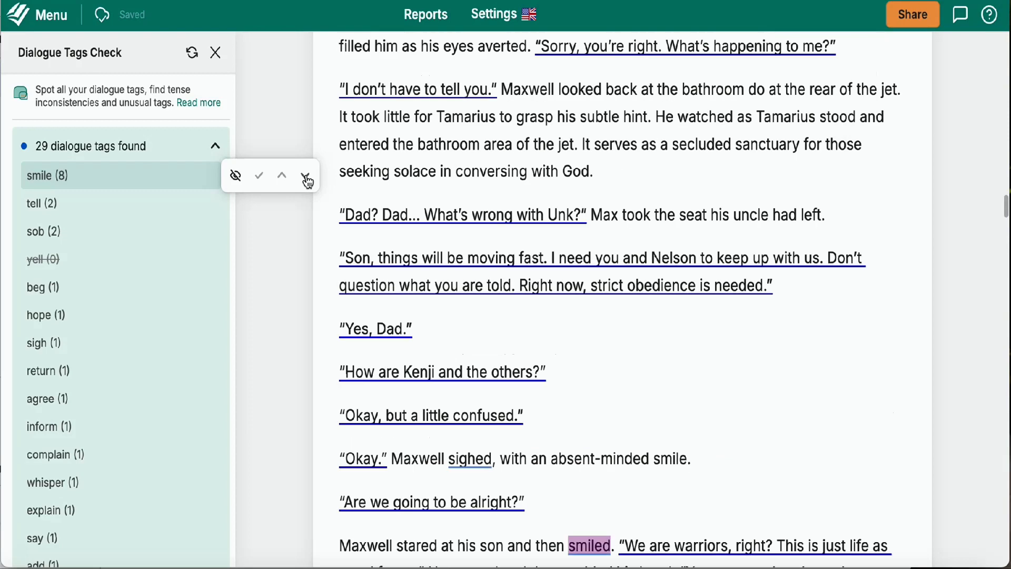
scroll(643, 392, "down", 3)
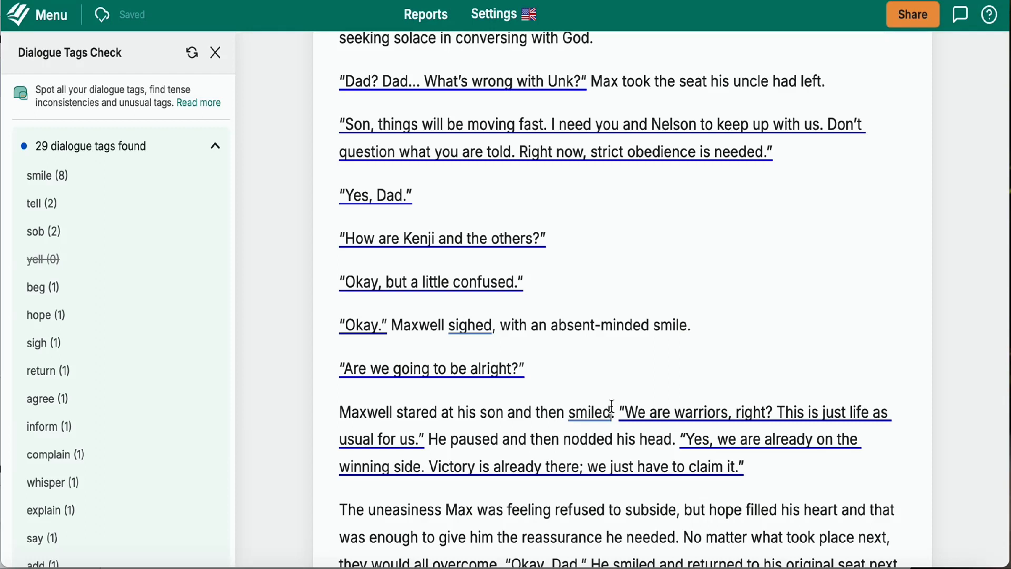
key("BackSpace")
key("BackSpace")
key("BackSpace")
key("BackSpace")
key("BackSpace")
key("BackSpace")
key("BackSpace")
key("BackSpace")
key("BackSpace")
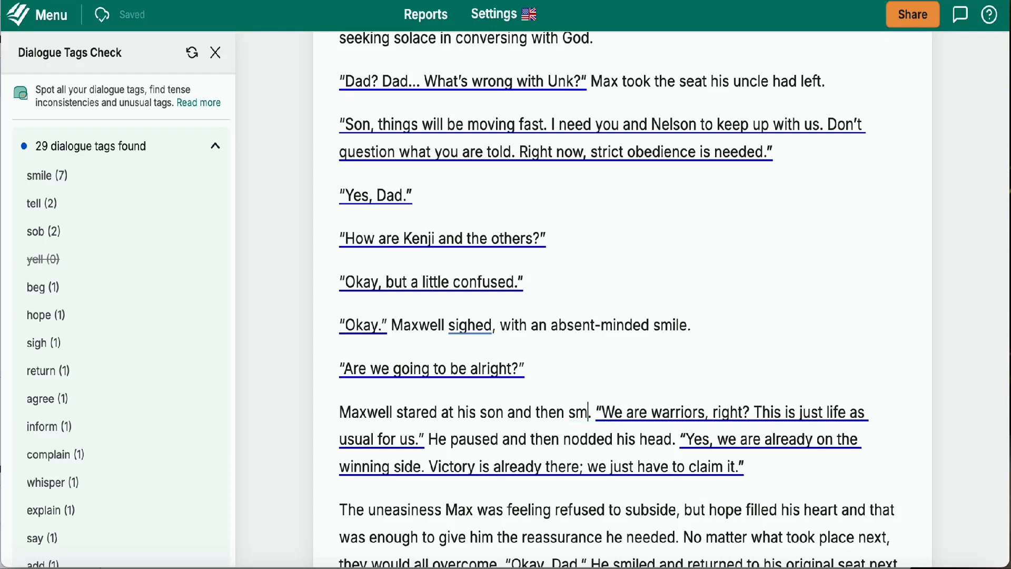
key("BackSpace")
key("BackSpace")
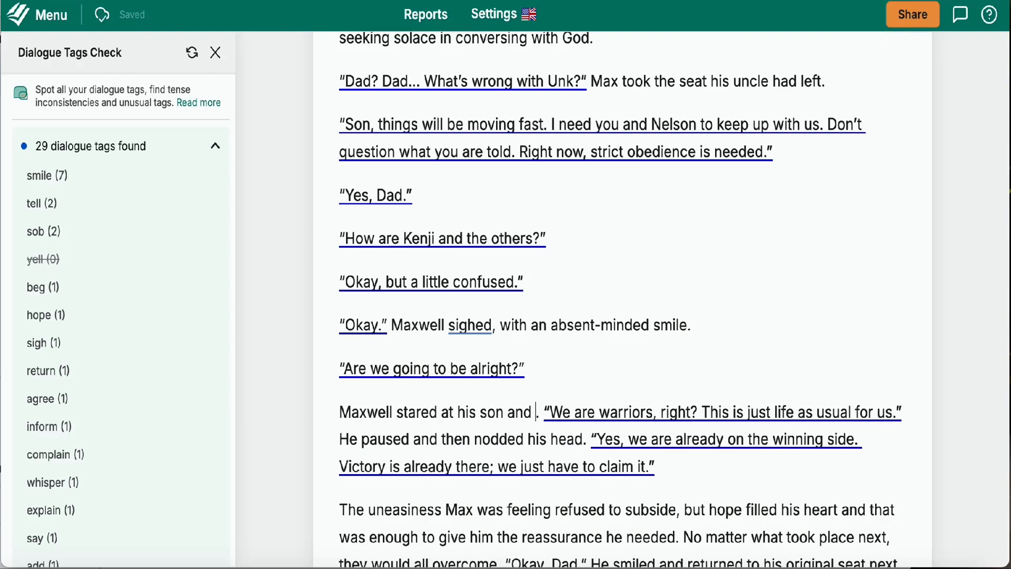
type("admired")
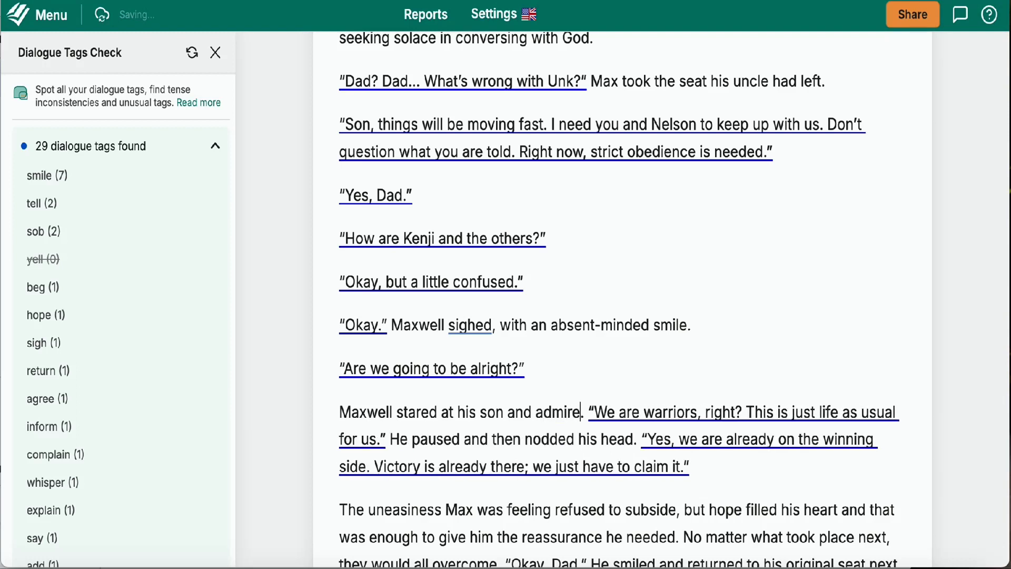
type(" who ")
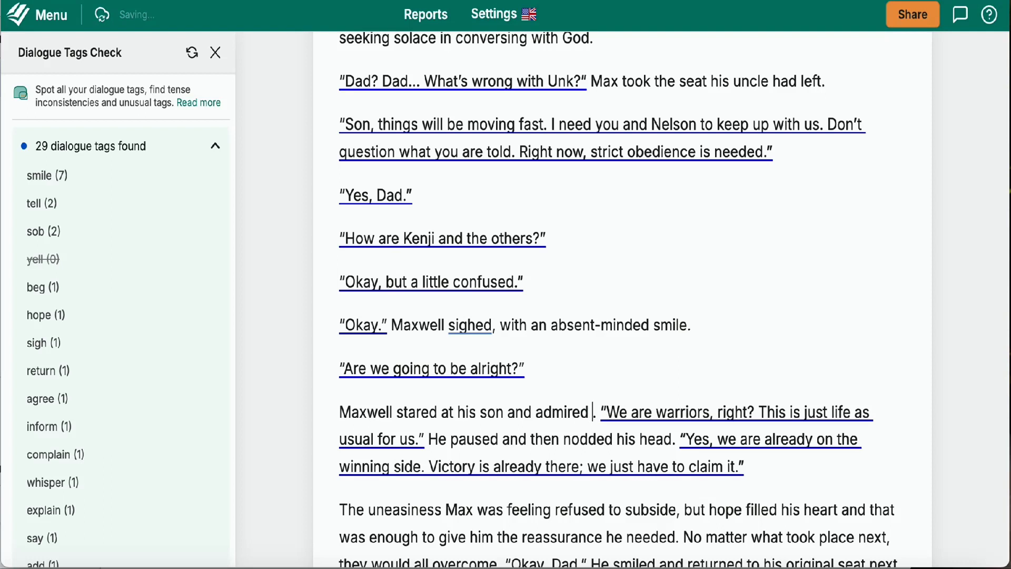
type("he has beco")
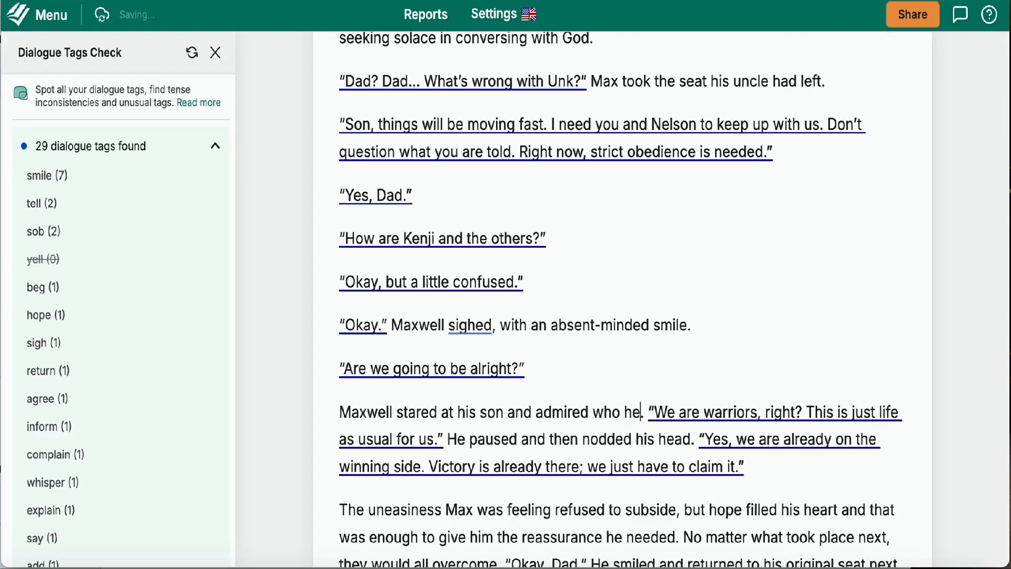
type("me")
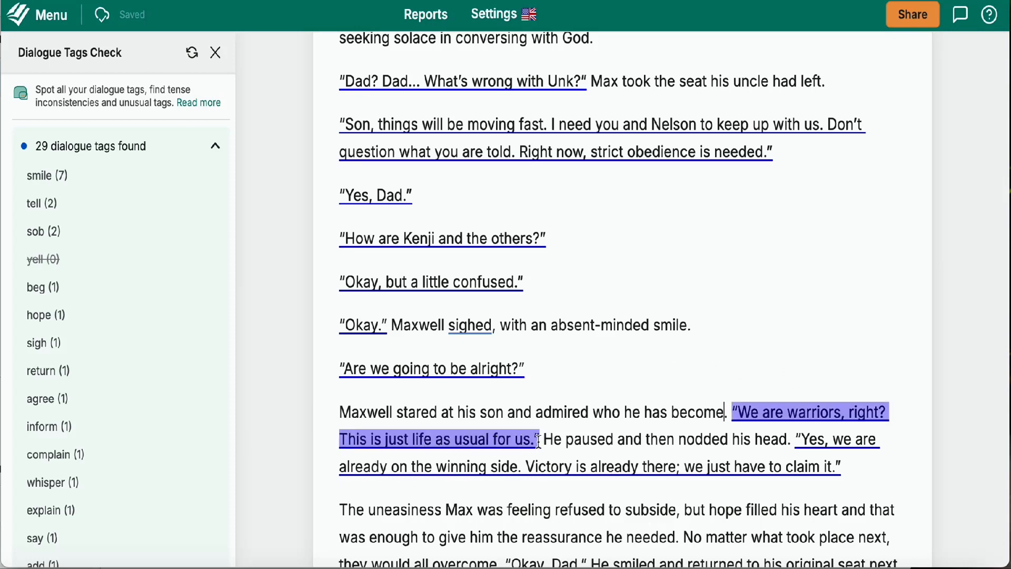
Delete the words "smiled and returned" from the sentence following "Okay, Dad."
scroll(538, 440, "down", 2)
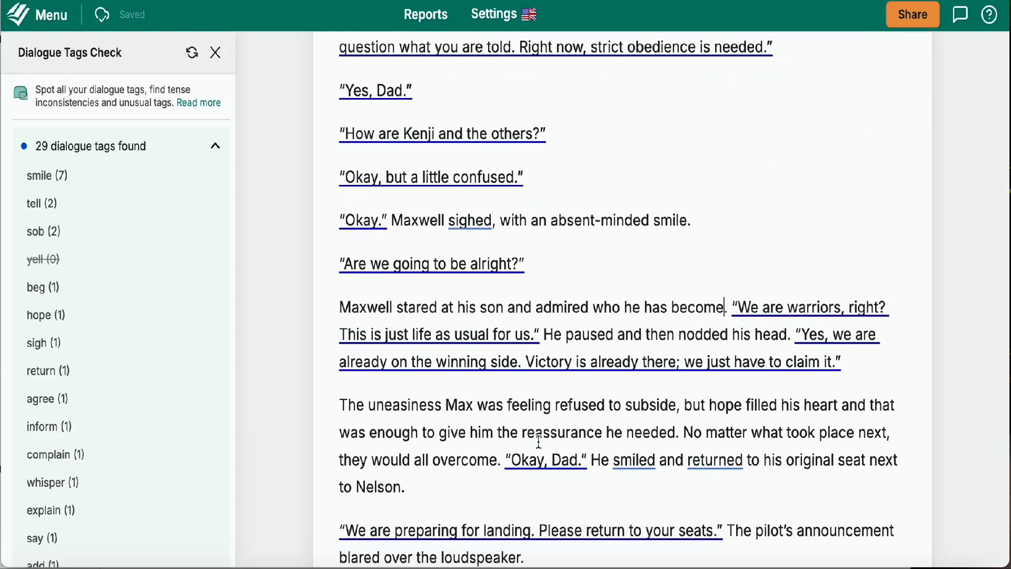
scroll(539, 440, "down", 3)
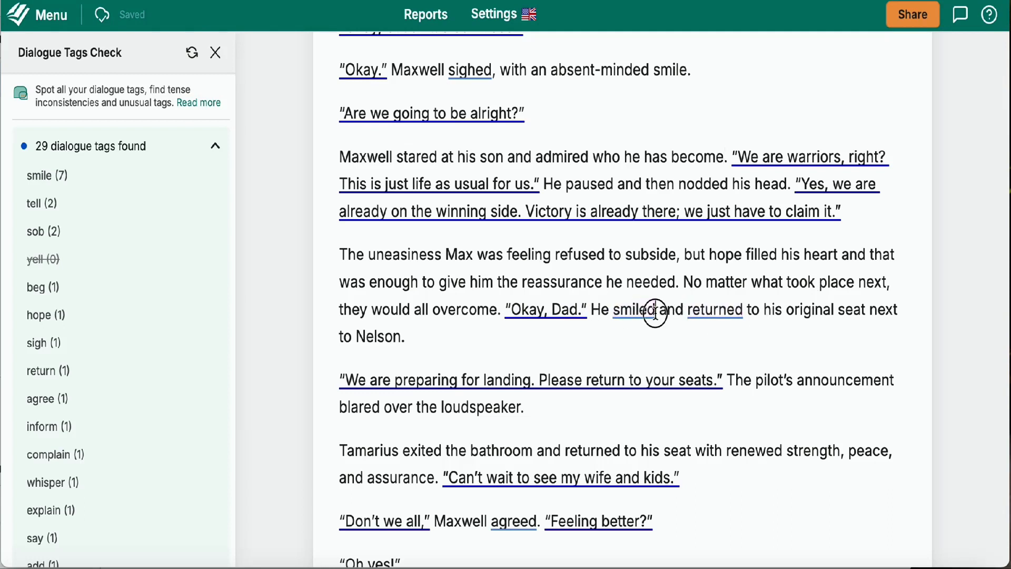
left_click(742, 315)
key("BackSpace")
key("BackSpace")
key("BackSpace")
key("BackSpace")
key("BackSpace")
key("BackSpace")
key("BackSpace")
key("BackSpace")
key("BackSpace")
key("BackSpace")
key("BackSpace")
key("BackSpace")
key("BackSpace")
key("BackSpace")
key("BackSpace")
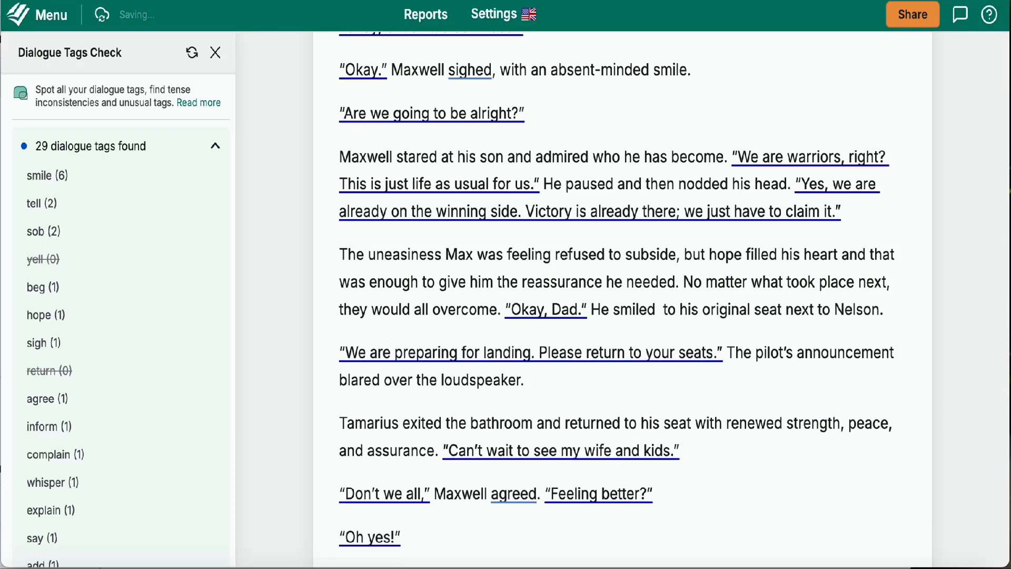
key("BackSpace")
key("BackSpace")
key("BackSpace")
key("BackSpace")
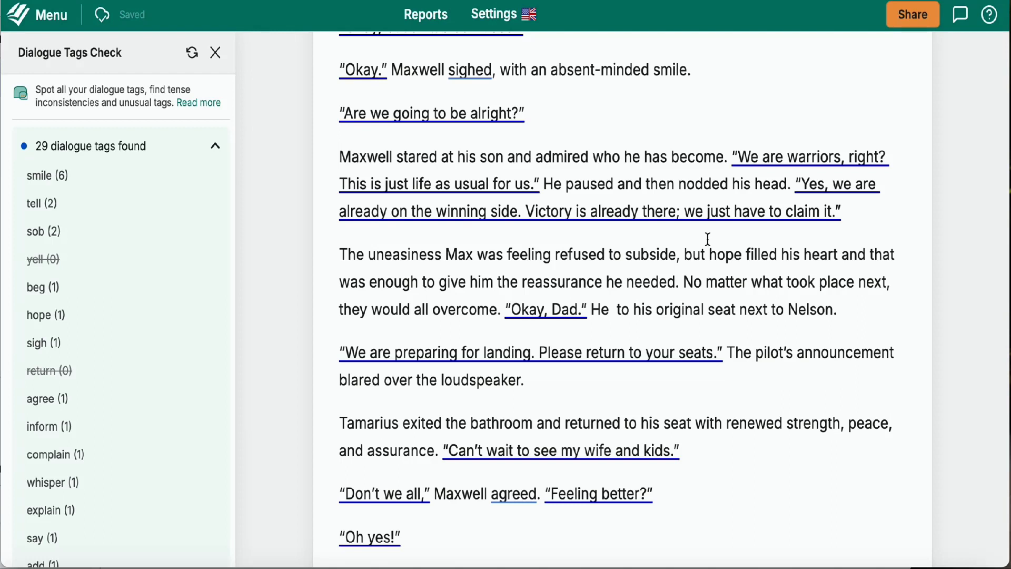
Examine the dialogue and tags from the pilot's landing announcement through "The right path never is."
scroll(588, 293, "down", 1)
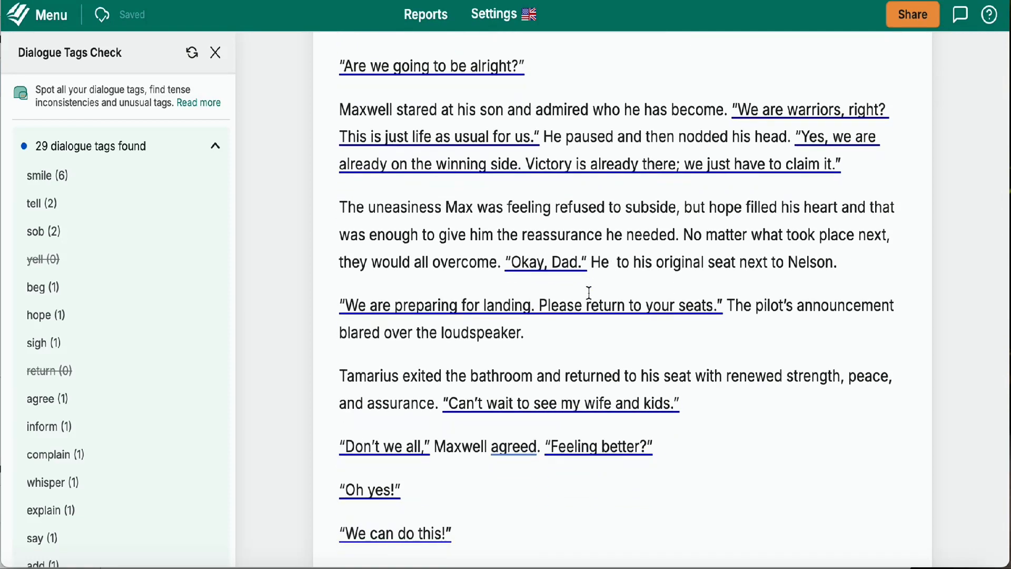
scroll(589, 293, "down", 1)
scroll(589, 293, "down", 1)
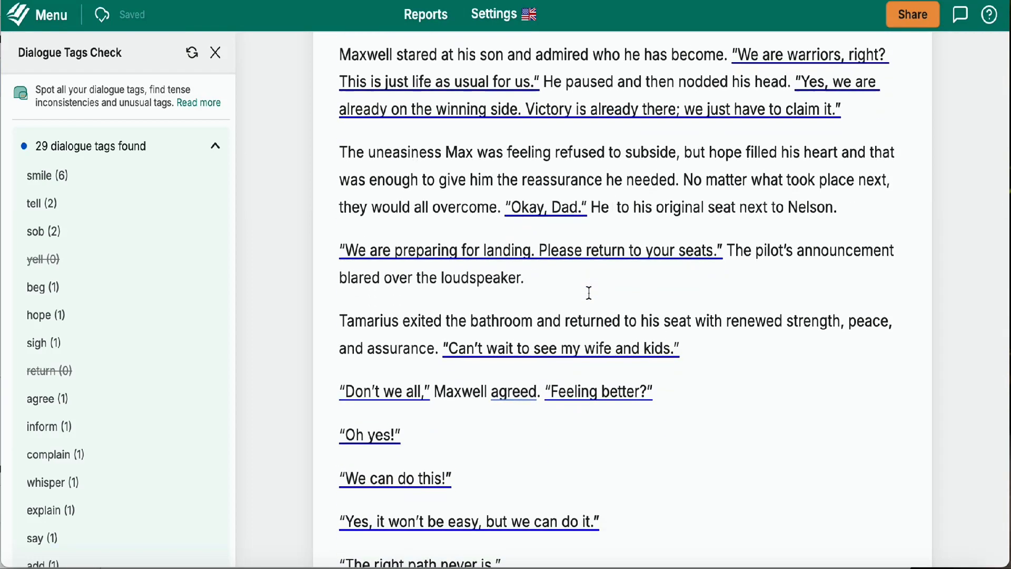
scroll(589, 293, "down", 1)
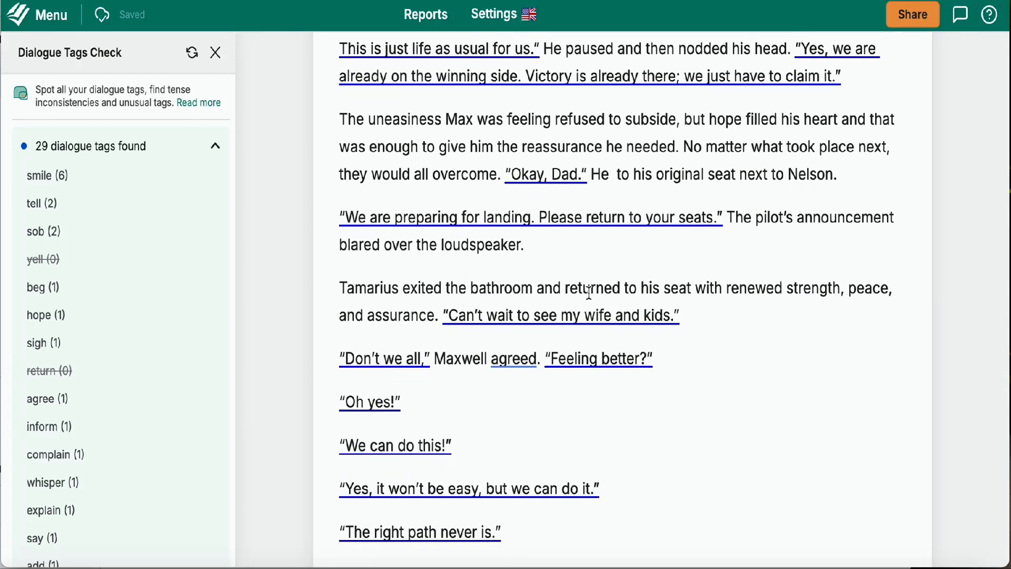
scroll(589, 293, "down", 1)
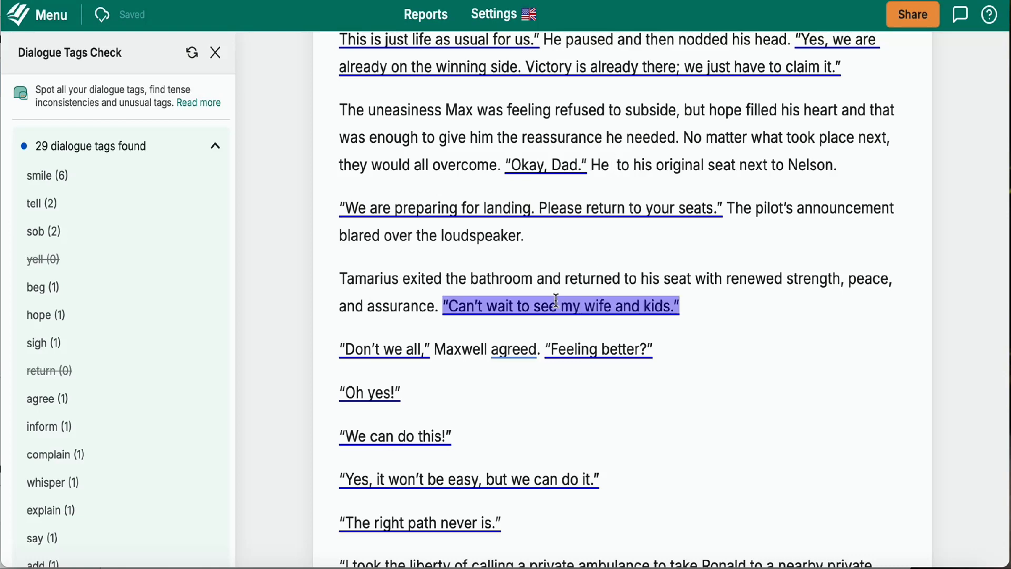
scroll(556, 300, "down", 2)
scroll(556, 300, "up", 2)
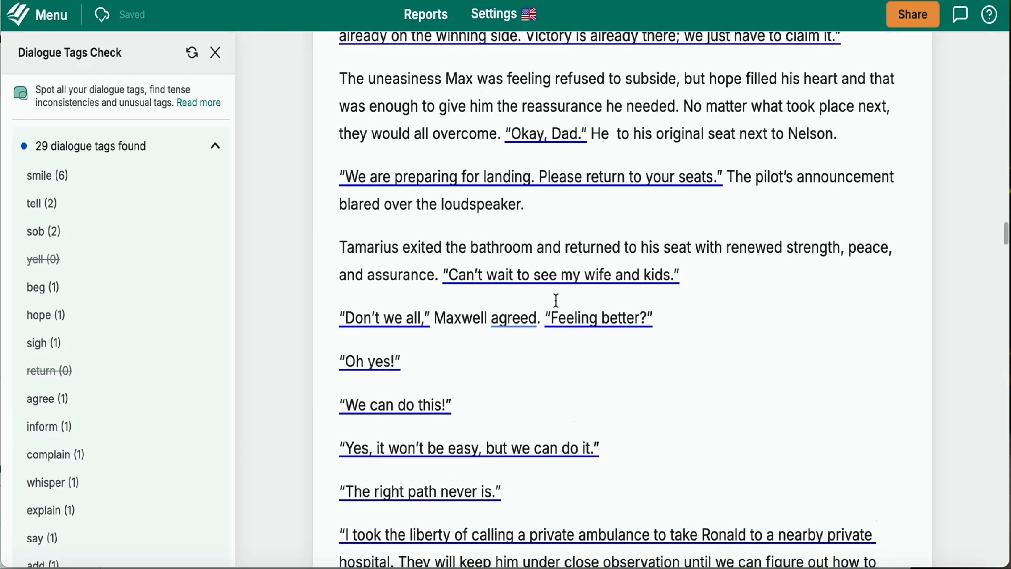
scroll(555, 300, "up", 1)
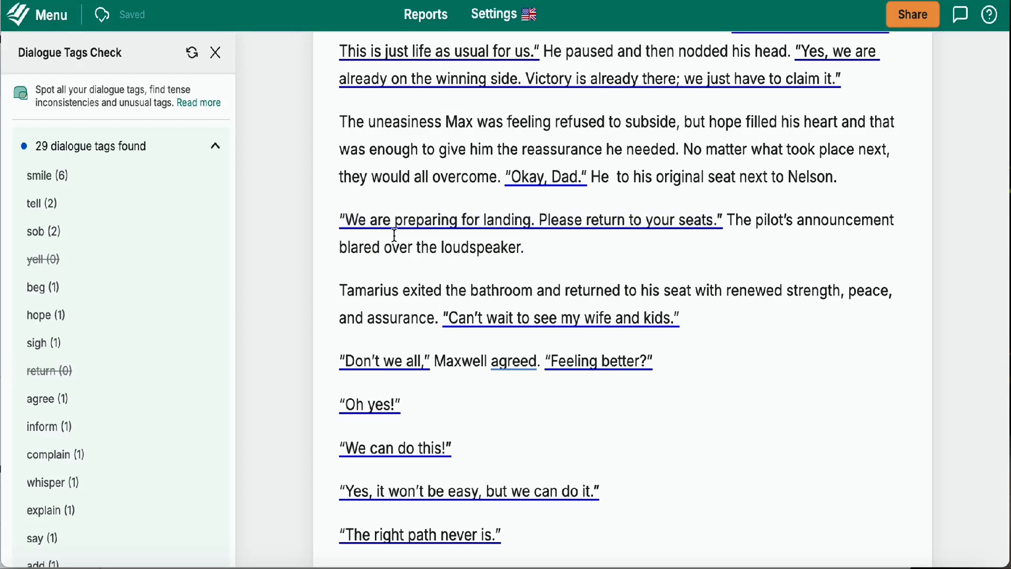
Replace "to" with "took" before "his original seat" in the sentence following "Okay, Dad."
left_click(628, 181)
key("BackSpace")
key("BackSpace")
key("BackSpace")
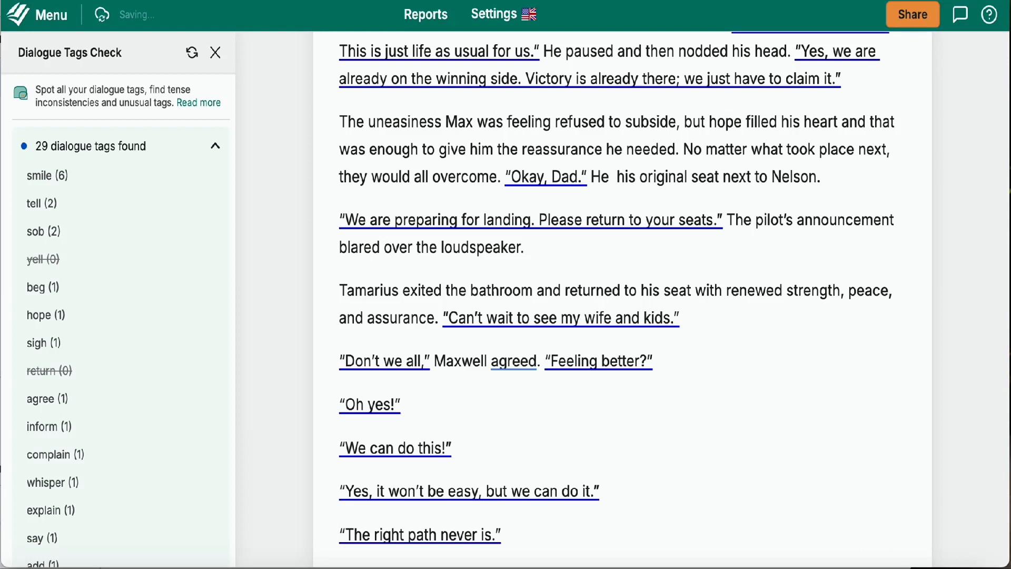
type("took")
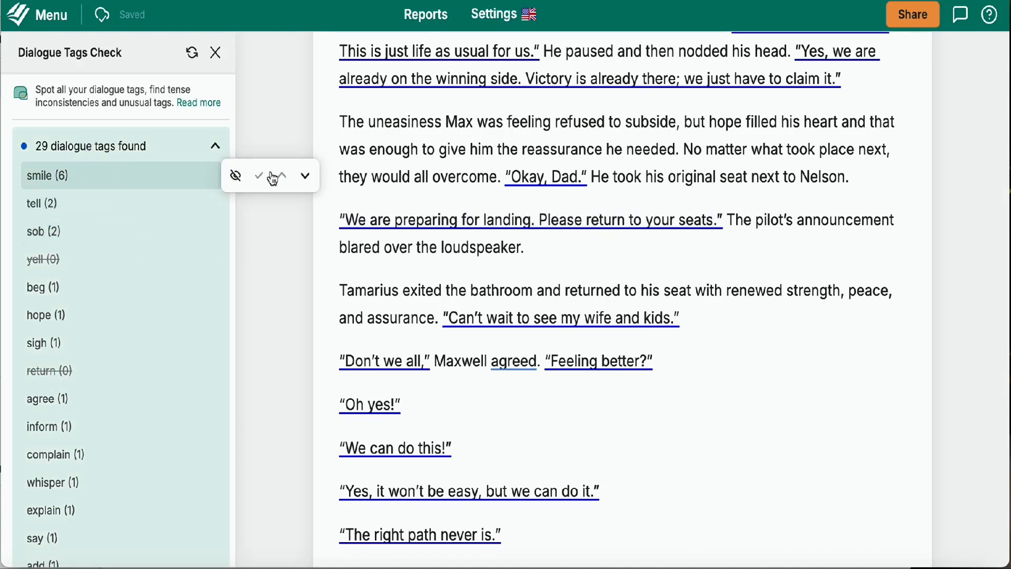
Go to the next flagged "smile" tag and replace "smiled" with "held his hand" before "as they walked into the mansion"
left_click(315, 177)
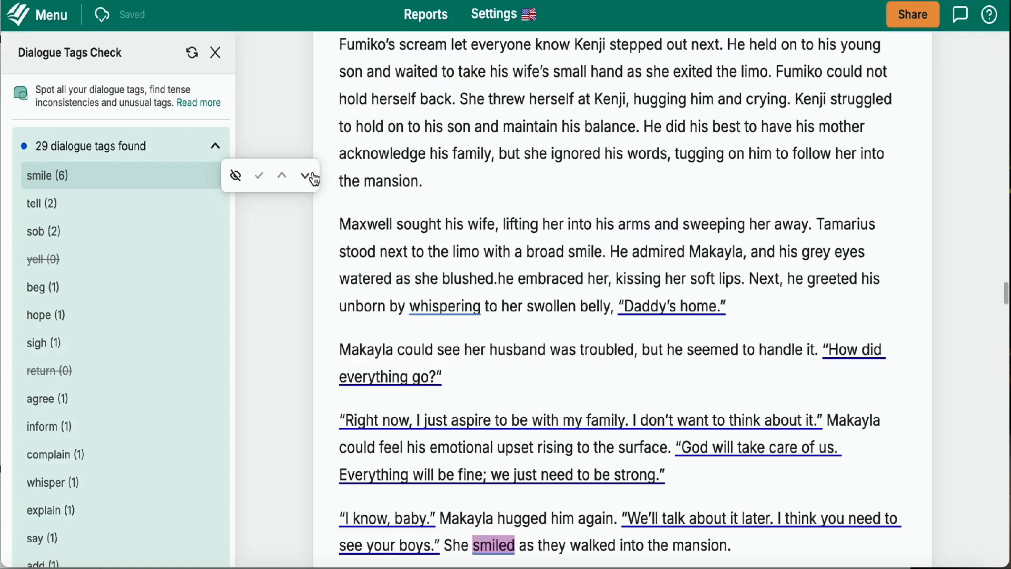
scroll(564, 362, "down", 7)
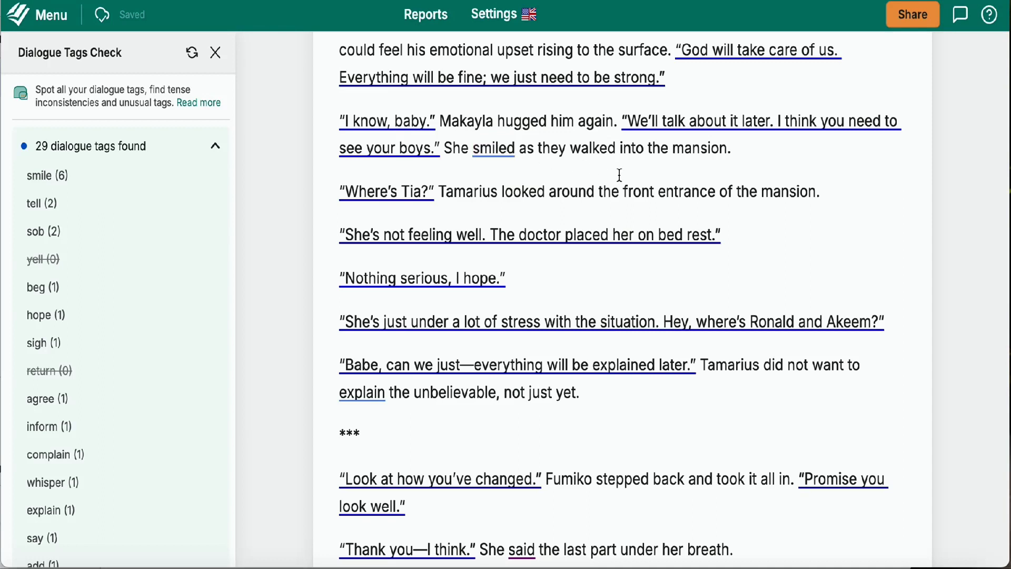
left_click(513, 155)
key("BackSpace")
key("BackSpace")
key("BackSpace")
key("BackSpace")
key("BackSpace")
key("BackSpace")
key("BackSpace")
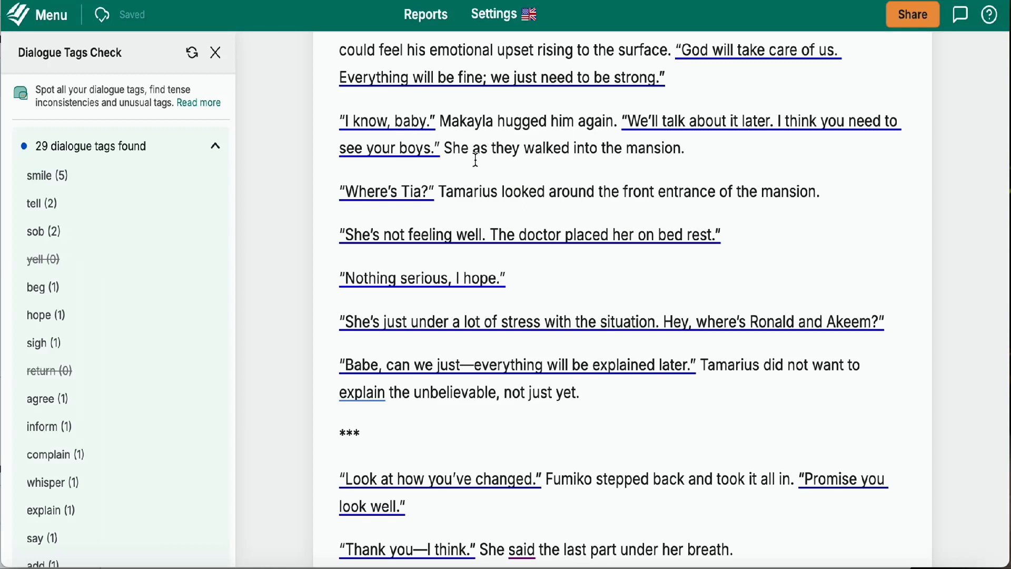
type("held hi")
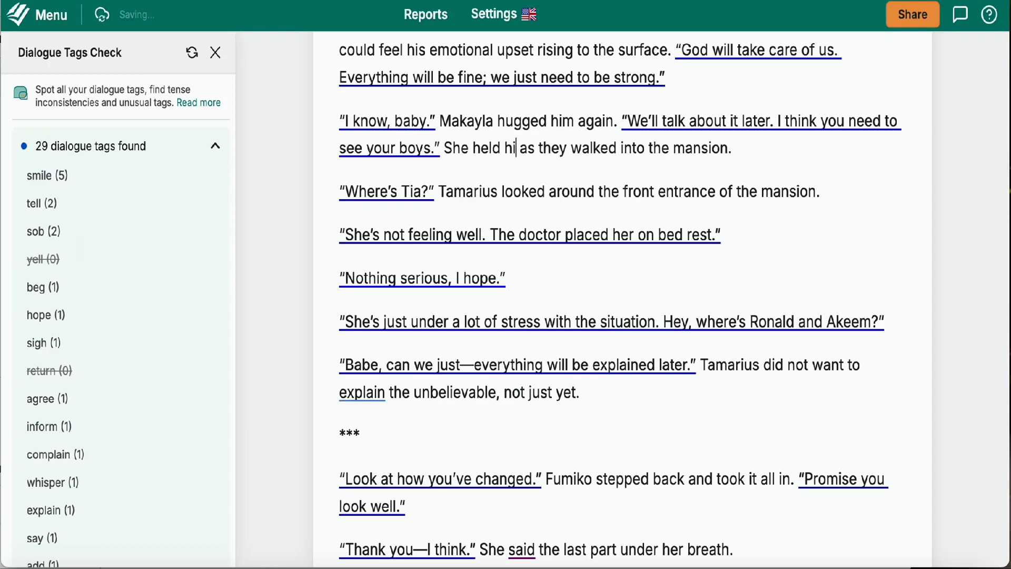
type("s hand")
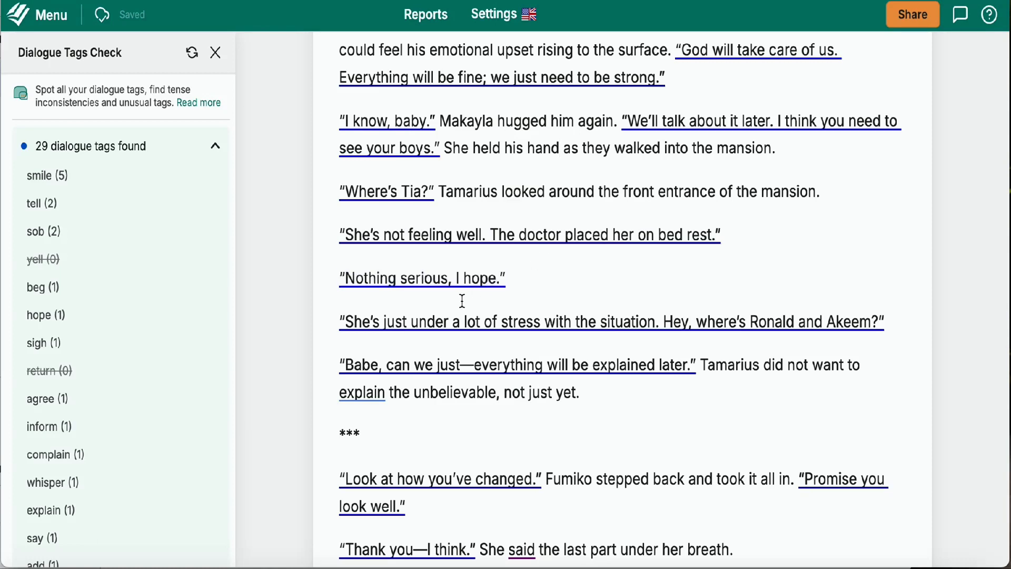
Go to the next flagged "smile" tag and delete "smiled" before "and shook her head 'no.'"
scroll(614, 275, "down", 2)
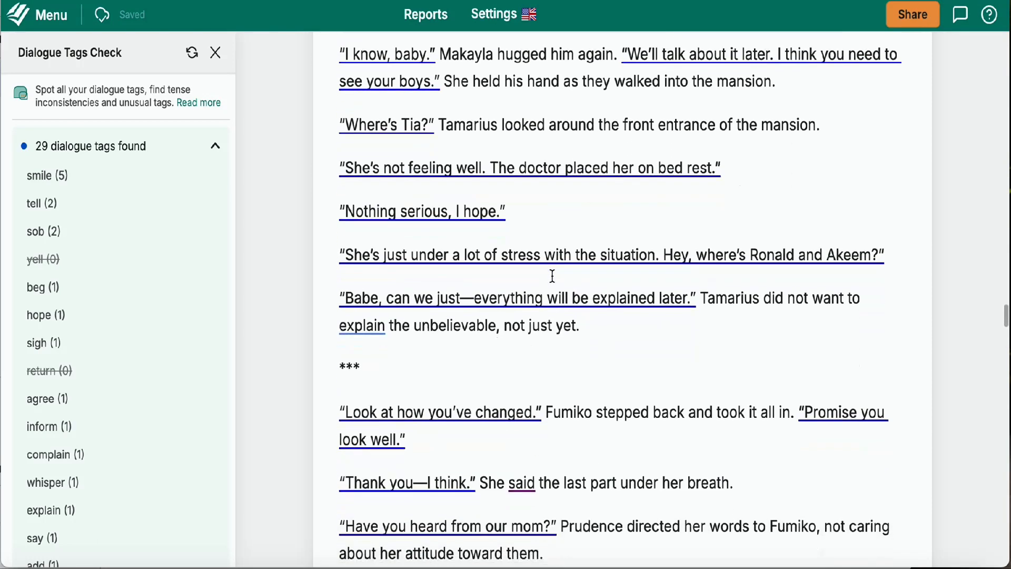
scroll(620, 262, "down", 1)
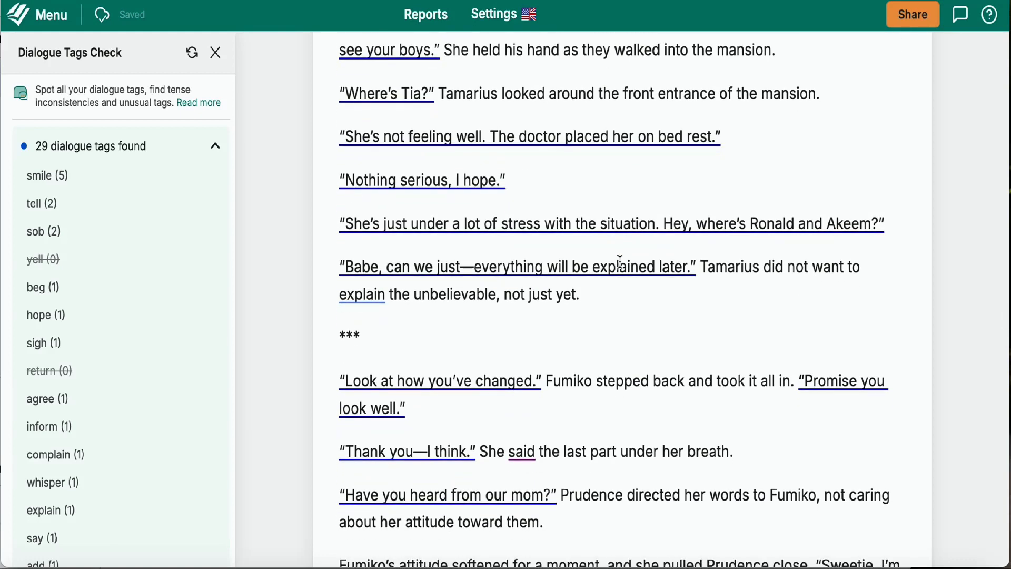
scroll(582, 292, "down", 3)
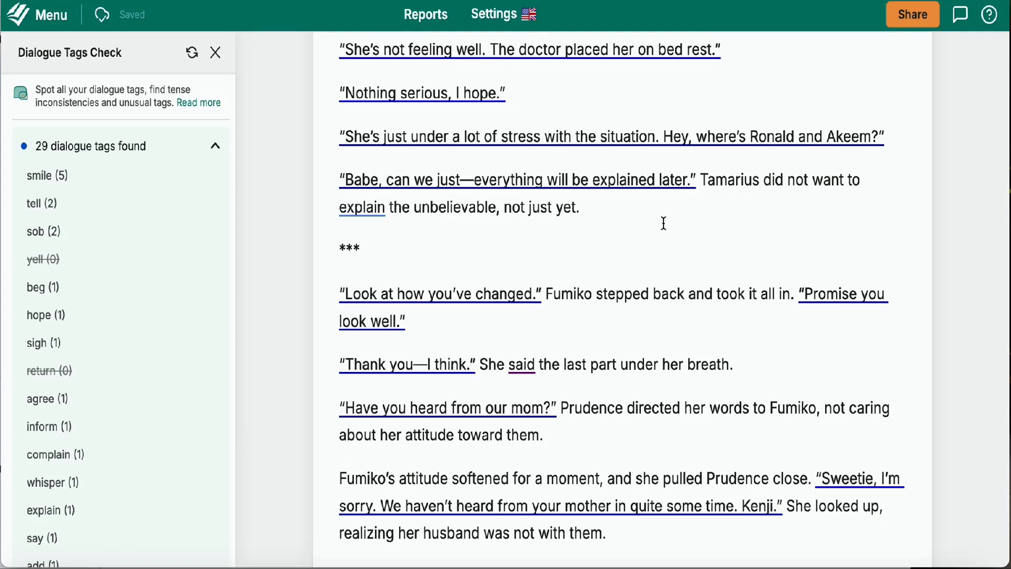
scroll(663, 223, "down", 6)
left_click(140, 177)
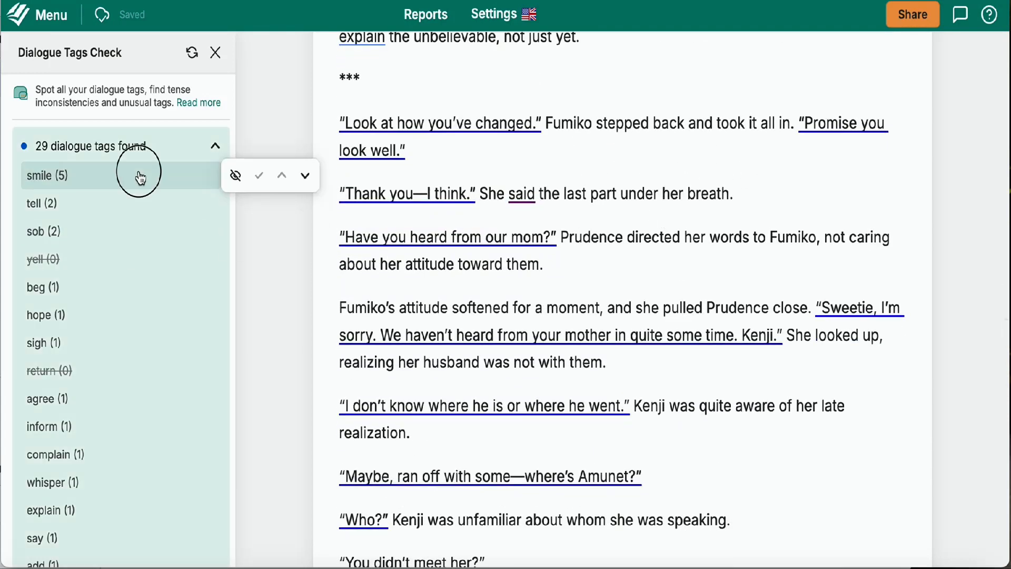
left_click(305, 175)
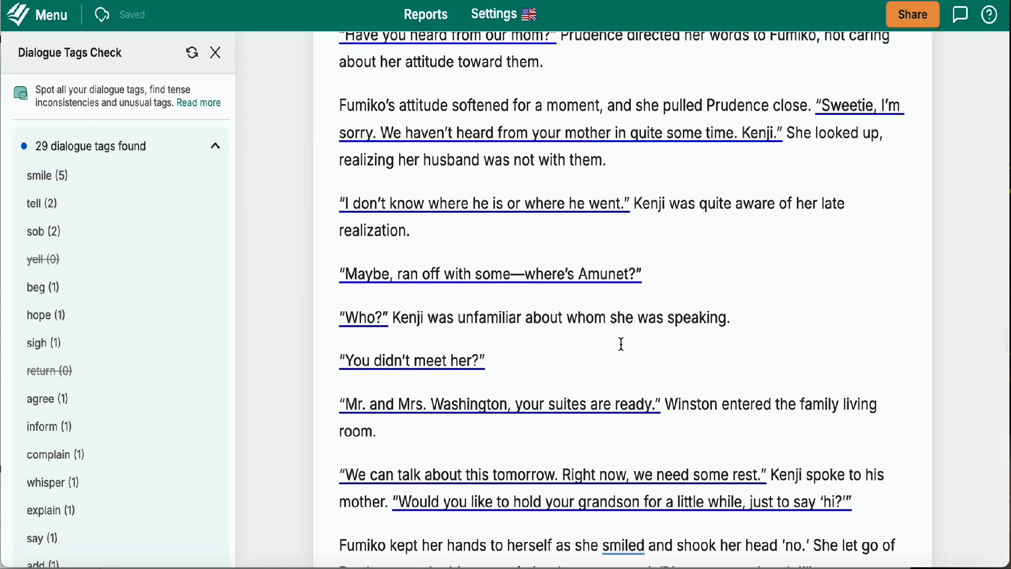
scroll(621, 344, "down", 6)
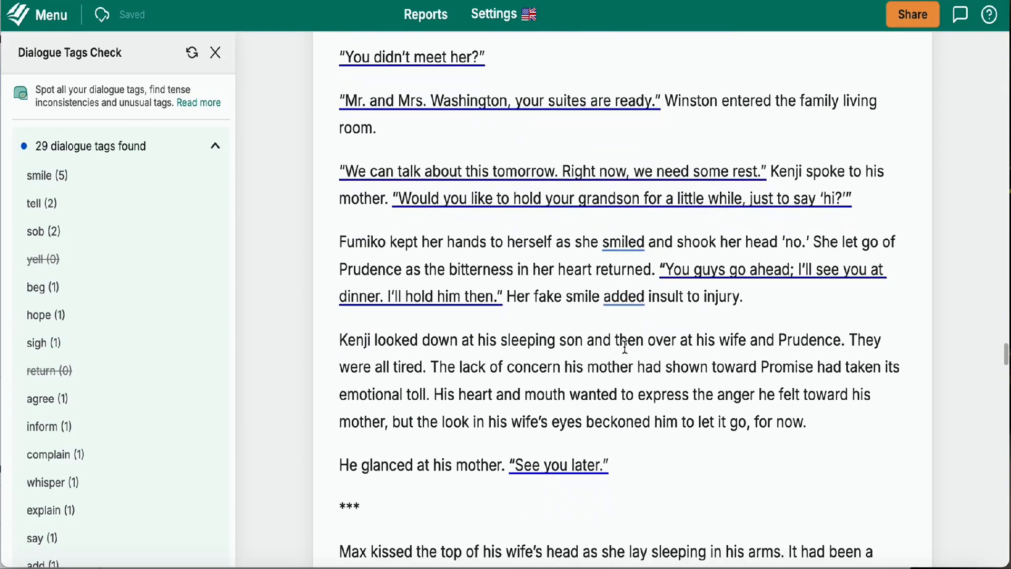
left_click(644, 242)
key("BackSpace")
key("BackSpace")
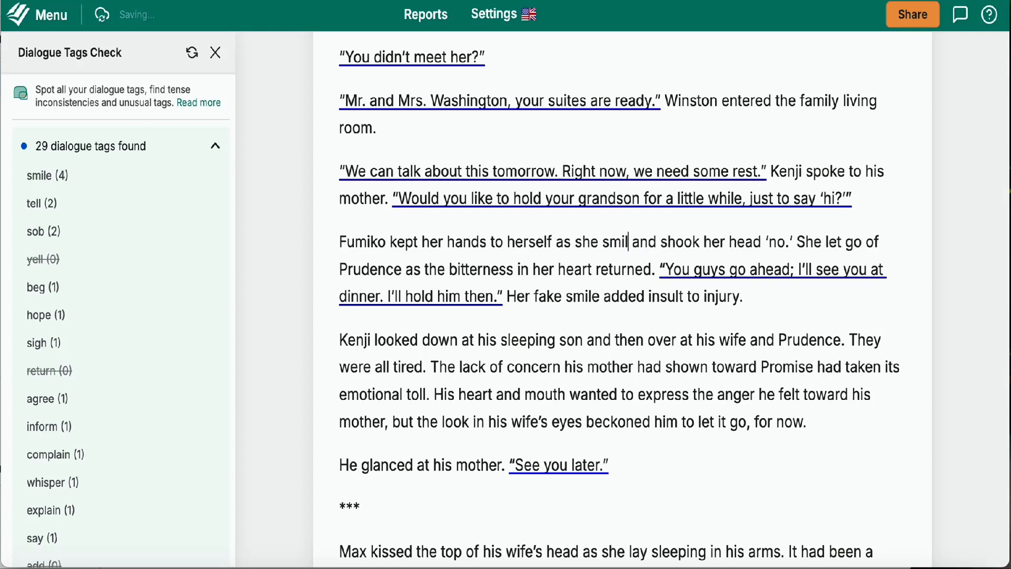
key("BackSpace")
key("BackSpace")
key("BackSpace")
key("BackSpace")
key("BackSpace")
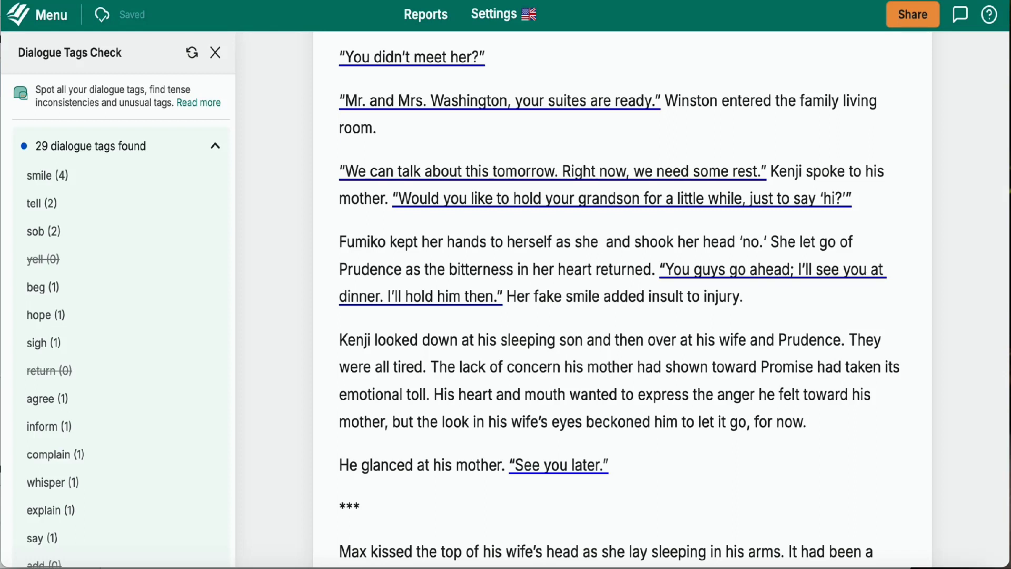
Delete the leftover "and" and the extra space before "shook her head 'no.'"
double_click(630, 243)
key("BackSpace")
key("BackSpace")
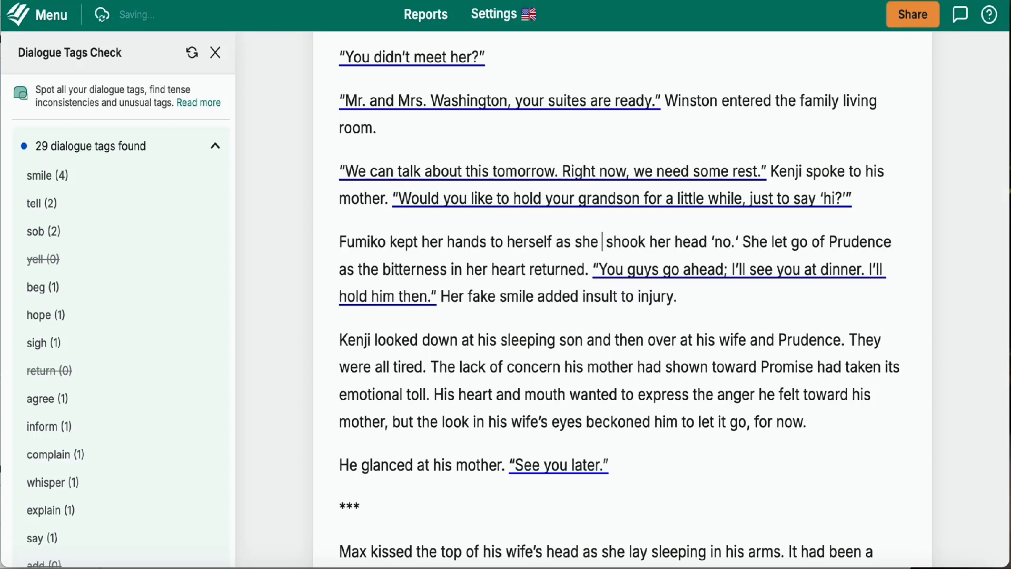
key("BackSpace")
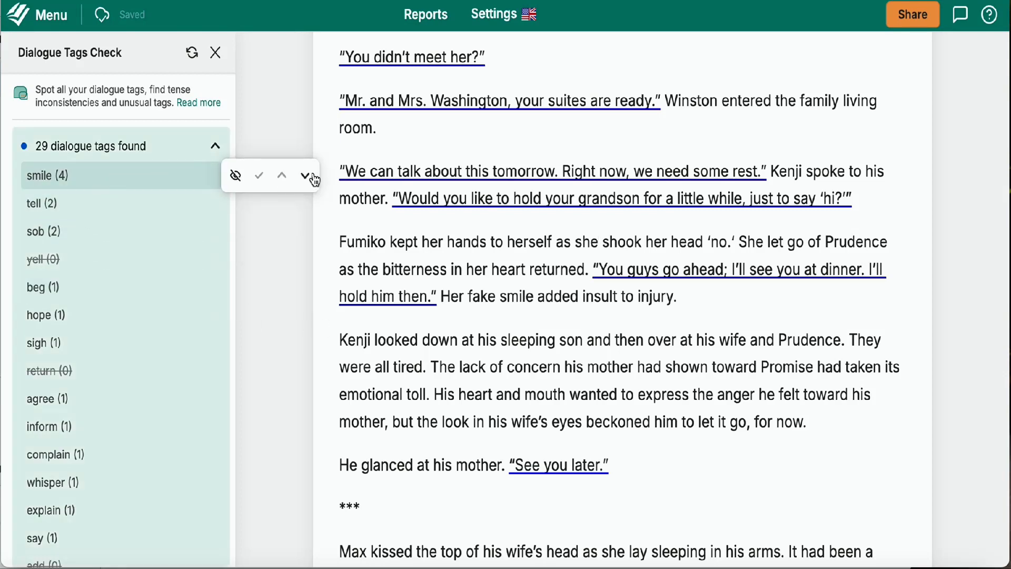
Go to the next flagged "smile" tags and replace "smiled" with "eyes gorged themselves" in the sentence following "How are you, my angel?"
left_click(305, 176)
scroll(442, 340, "down", 5)
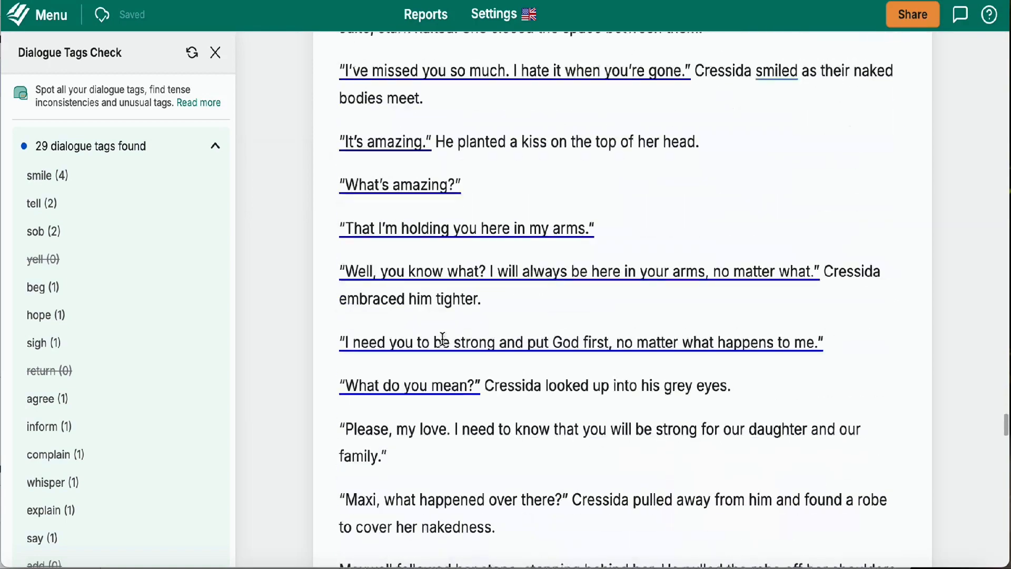
scroll(442, 339, "up", 3)
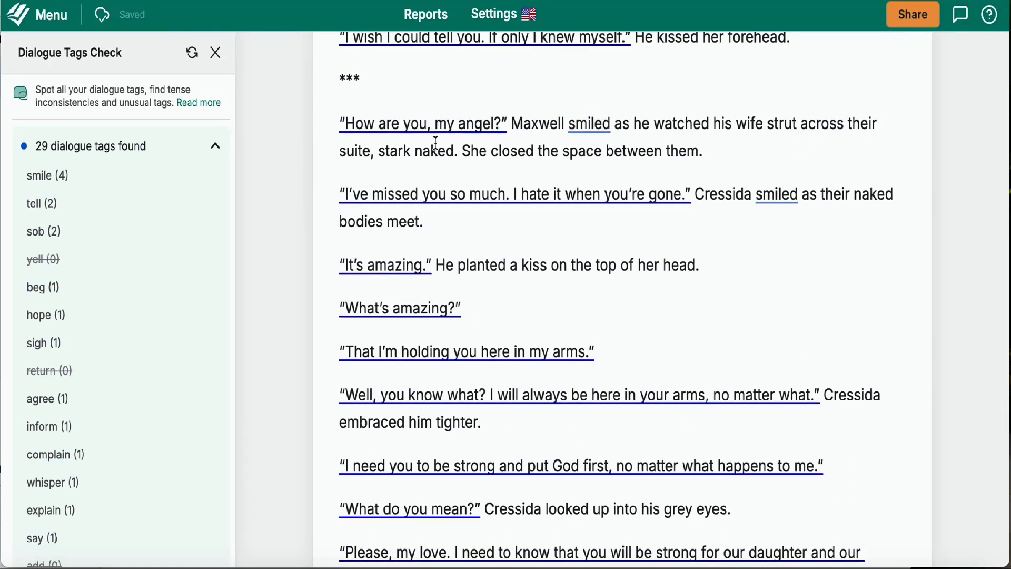
double_click(609, 125)
left_click(611, 125)
key("BackSpace")
key("BackSpace")
key("BackSpace")
key("BackSpace")
key("BackSpace")
key("BackSpace")
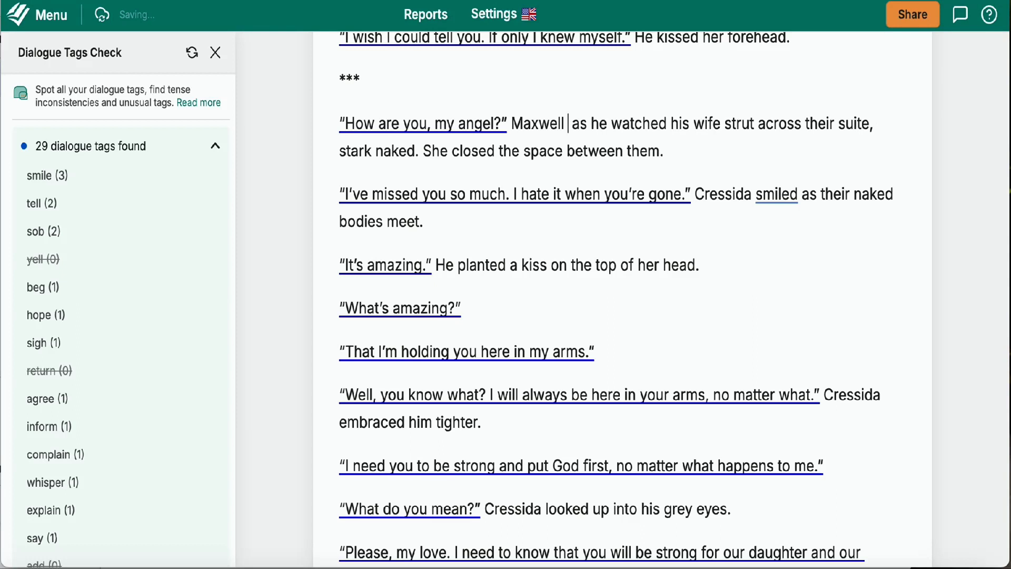
type("eye")
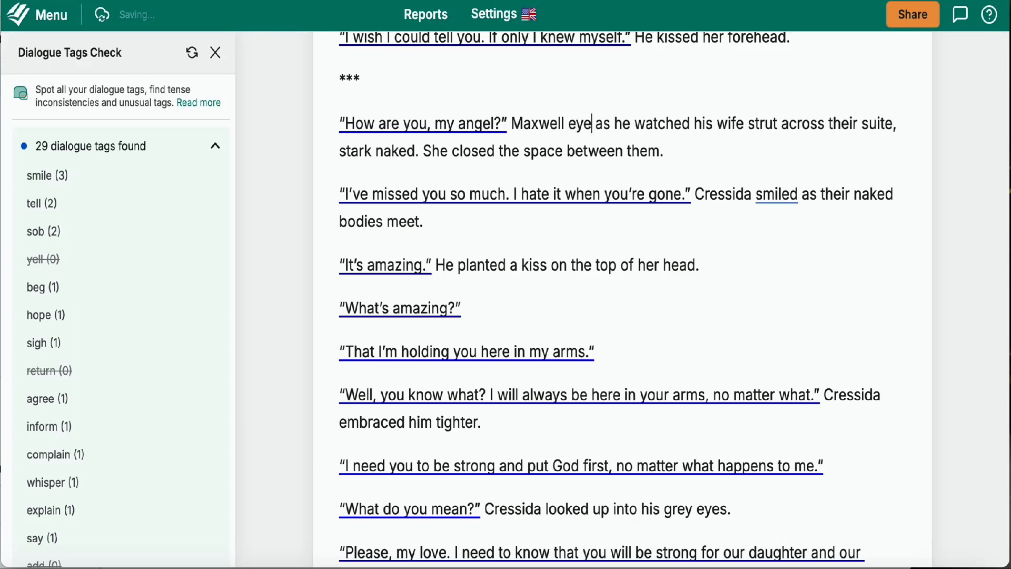
type("s")
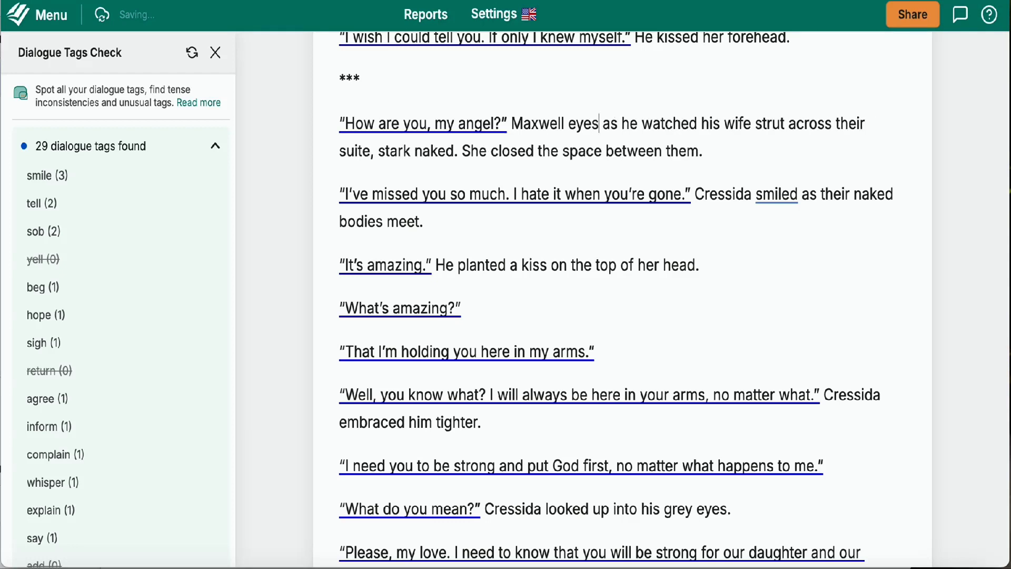
type(" gorged")
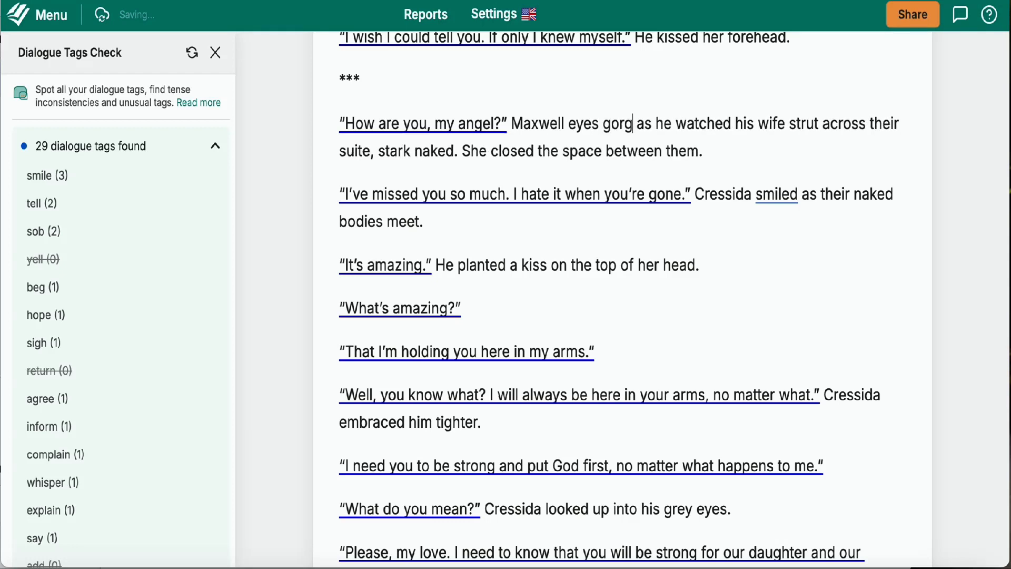
type(" themselves")
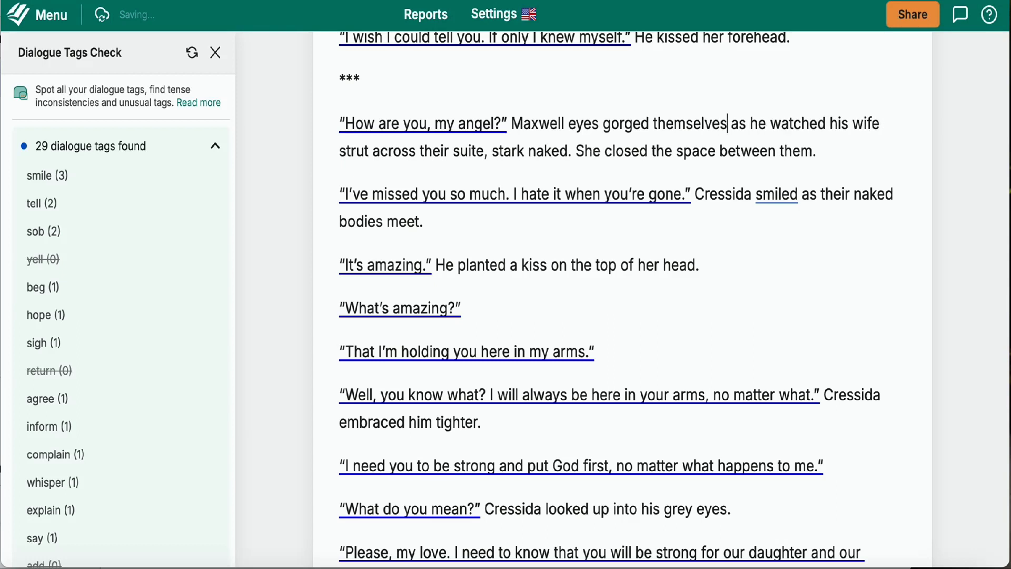
Replace "smiled" with "slid her fingers through his curly hair" in the sentence following "I hate it when you're gone."
left_click(799, 198)
key("BackSpace")
key("BackSpace")
key("BackSpace")
key("BackSpace")
key("BackSpace")
key("BackSpace")
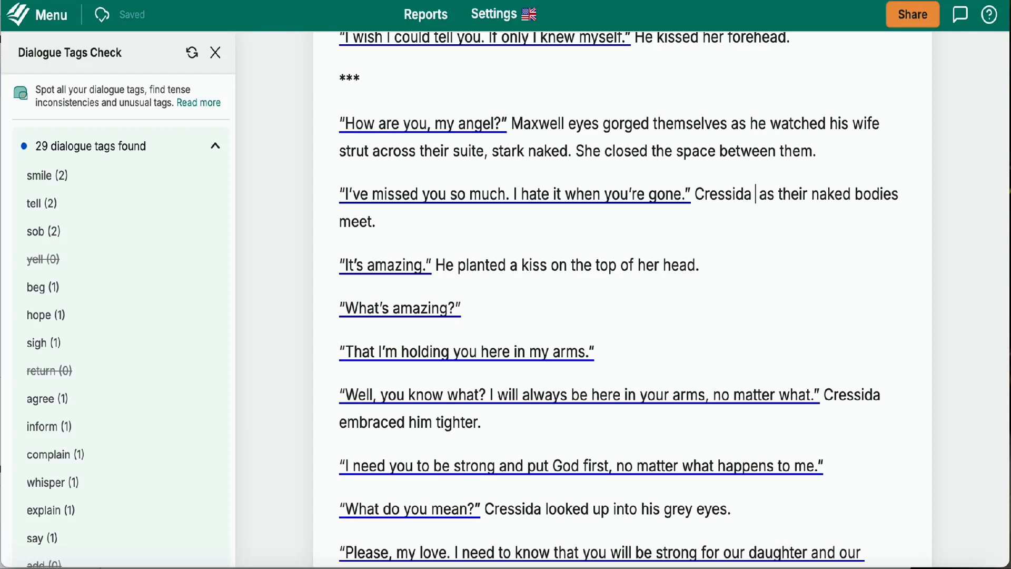
type("slid her")
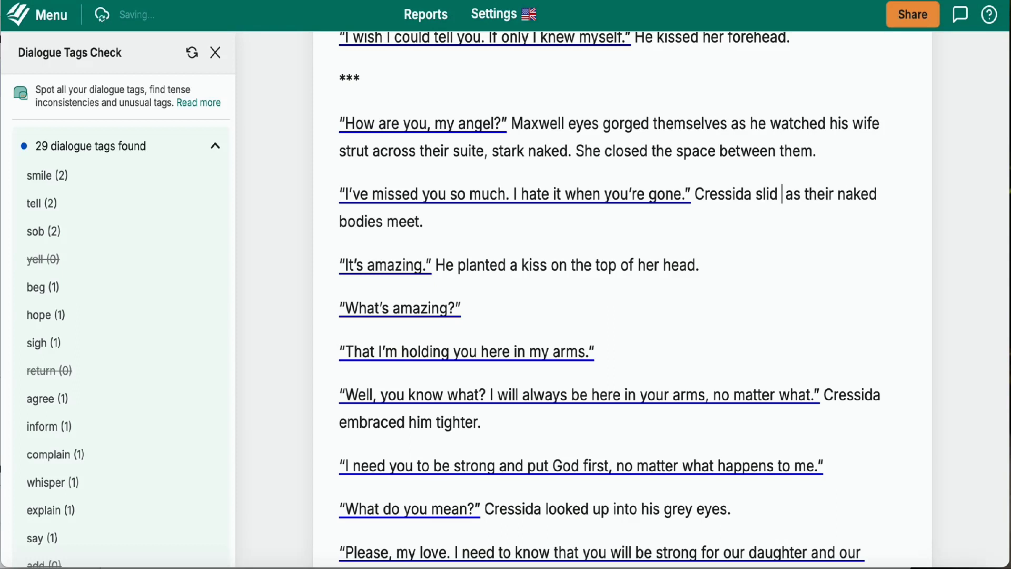
type(" finger")
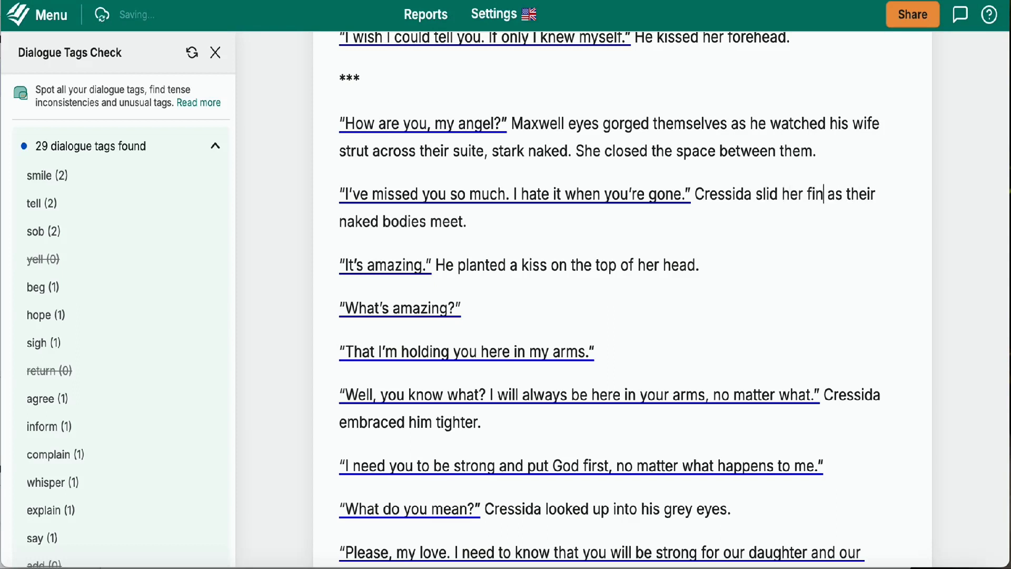
type("s ")
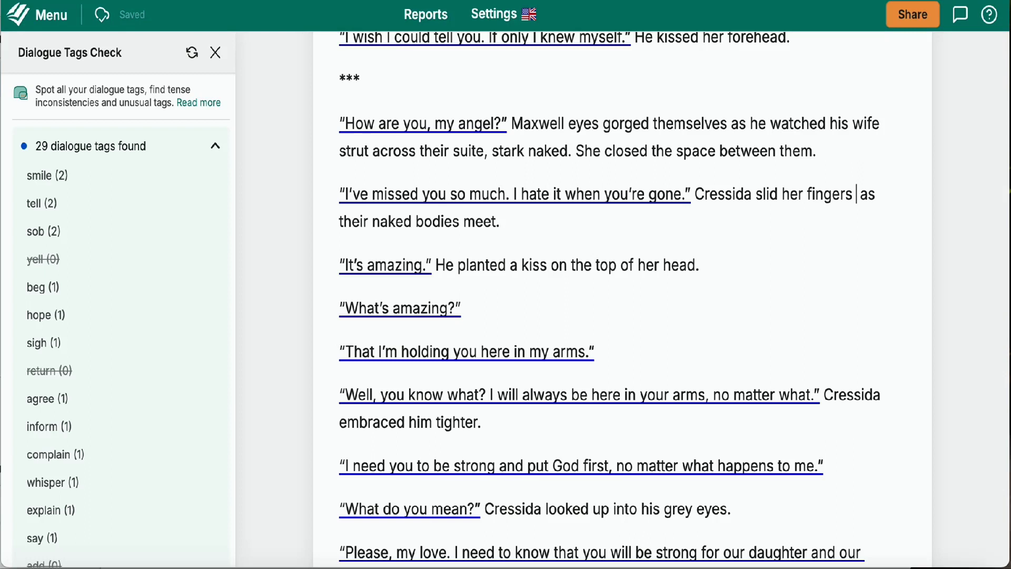
type("through his")
type(" curly")
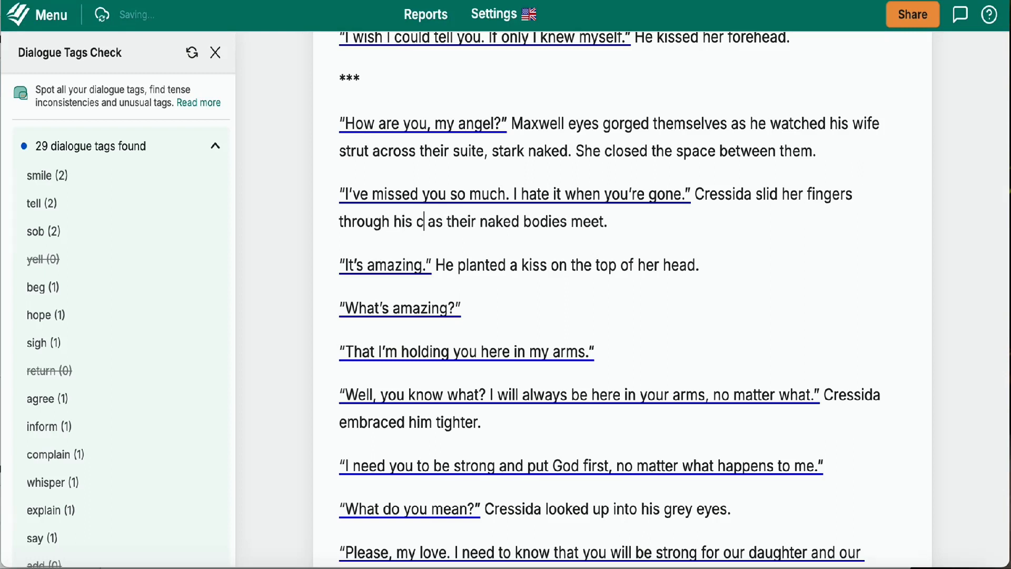
type(" hai")
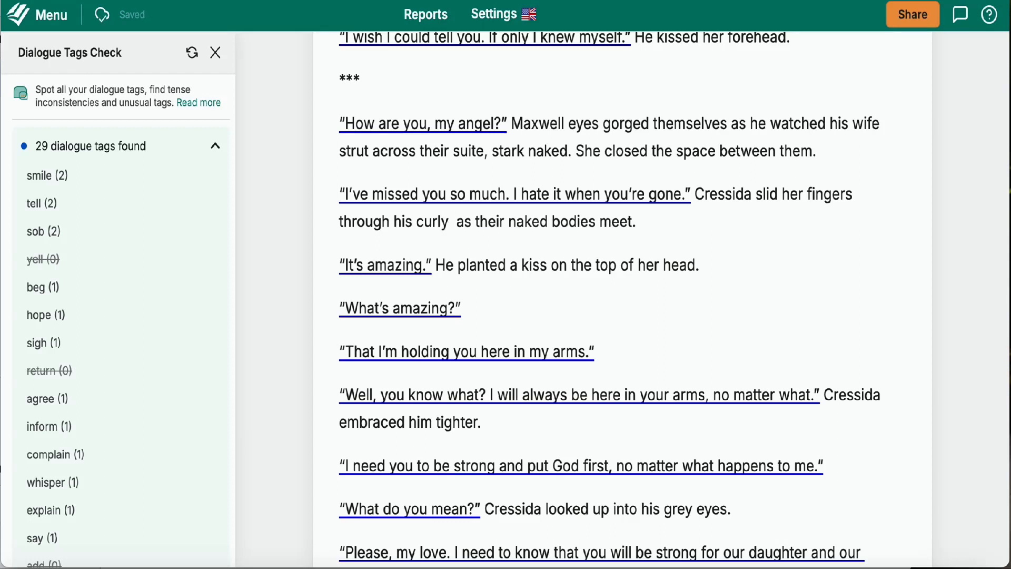
type("r")
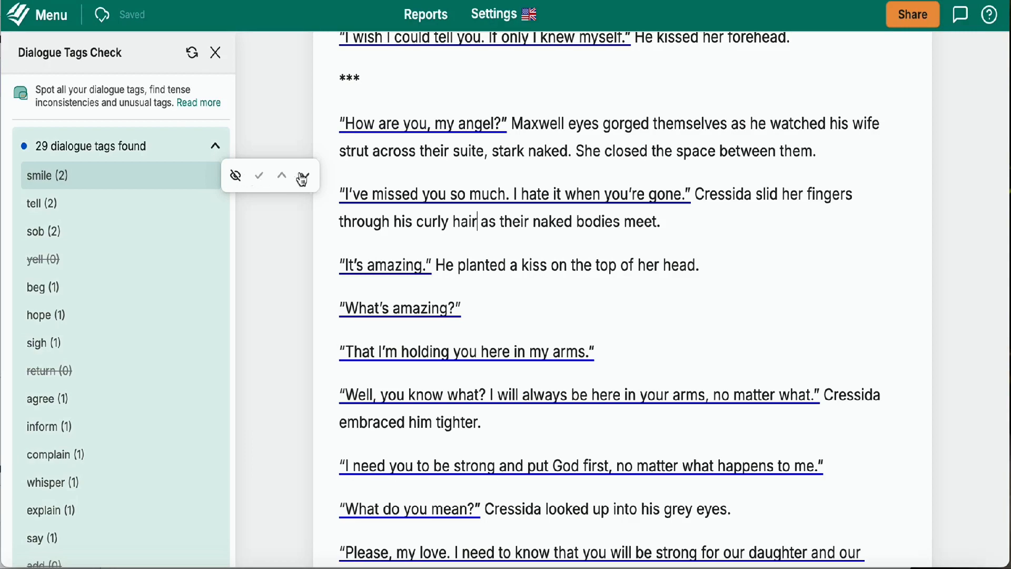
Go to the next flagged "smile" tag and delete "smiled" before "from ear to ear" in the sentence following "Yes."
left_click(305, 178)
scroll(465, 382, "down", 7)
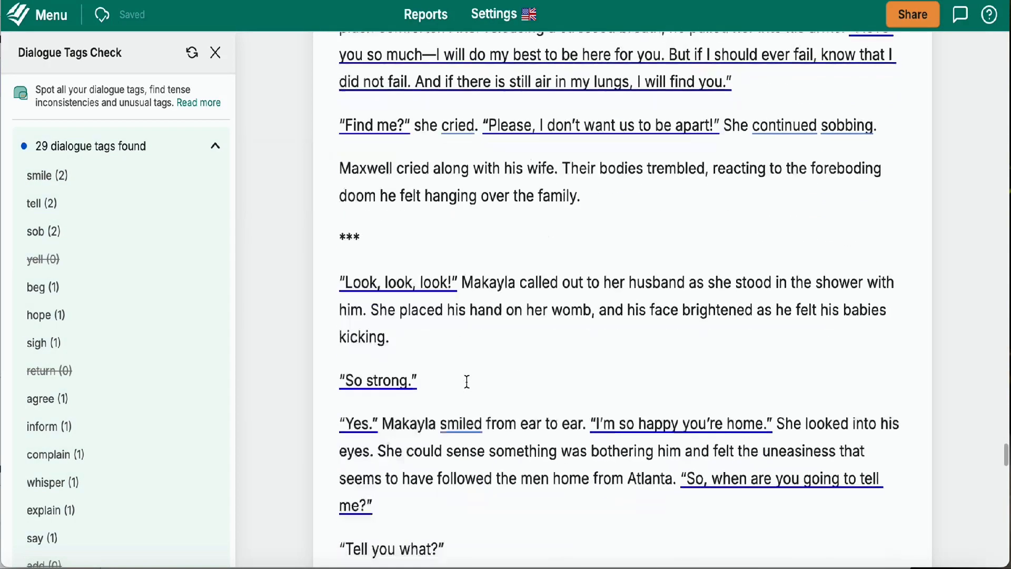
scroll(466, 381, "down", 2)
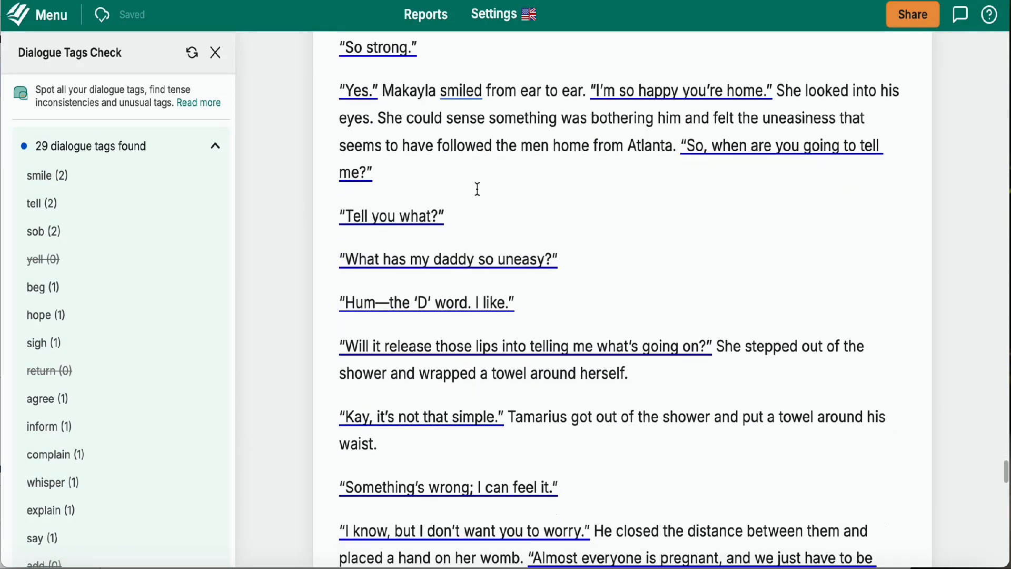
left_click(480, 97)
key("BackSpace")
key("BackSpace")
key("BackSpace")
key("BackSpace")
key("BackSpace")
key("BackSpace")
key("BackSpace")
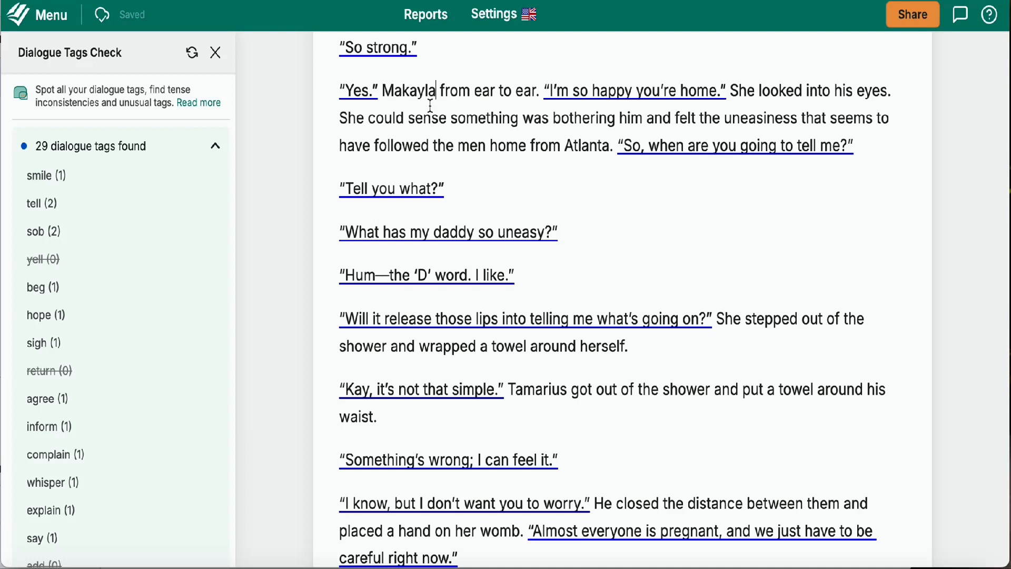
Delete the words "from ear to ear" before "I'm so happy you're home," keeping the sentence's period
left_click(533, 94)
key("BackSpace")
key("BackSpace")
key("BackSpace")
key("BackSpace")
key("BackSpace")
key("BackSpace")
key("BackSpace")
key("BackSpace")
key("BackSpace")
key("BackSpace")
key("BackSpace")
key("BackSpace")
key("BackSpace")
key("BackSpace")
key("BackSpace")
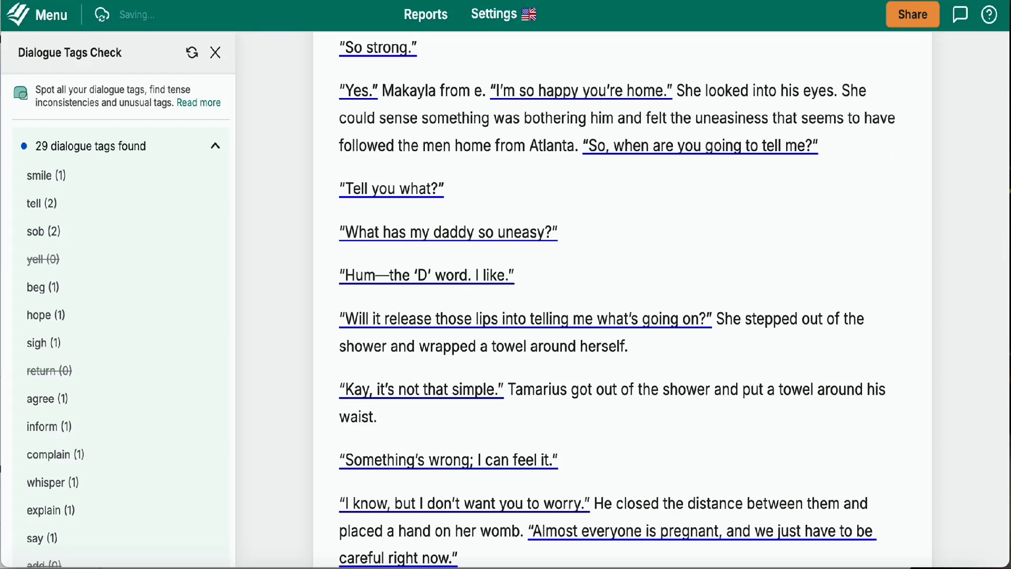
key("BackSpace")
type("glo")
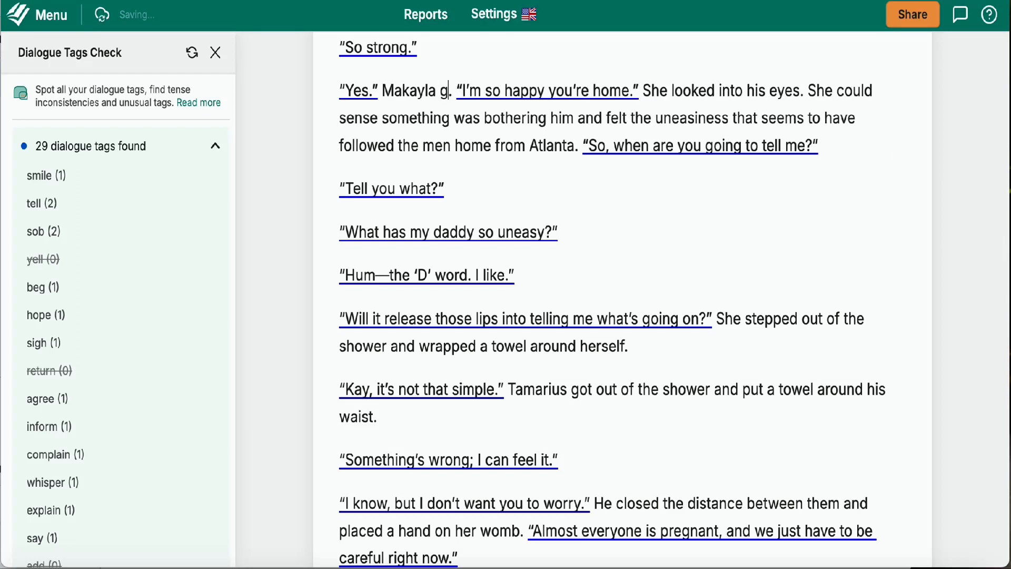
type("w")
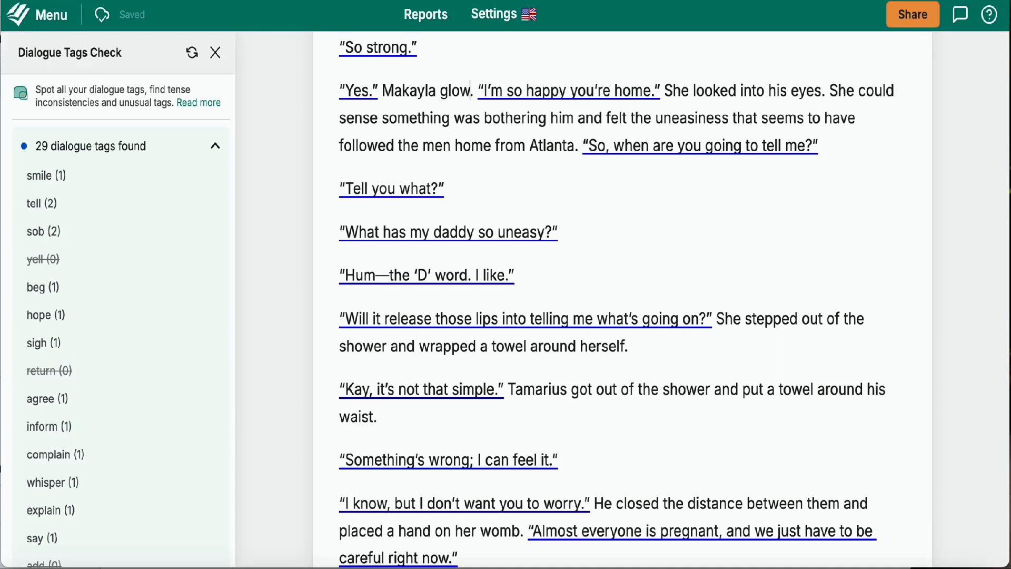
key("BackSpace")
key("BackSpace")
key("BackSpace")
key("BackSpace")
Insert "face glowed" before the period in the sentence preceding "I'm so happy you're home."
type("f")
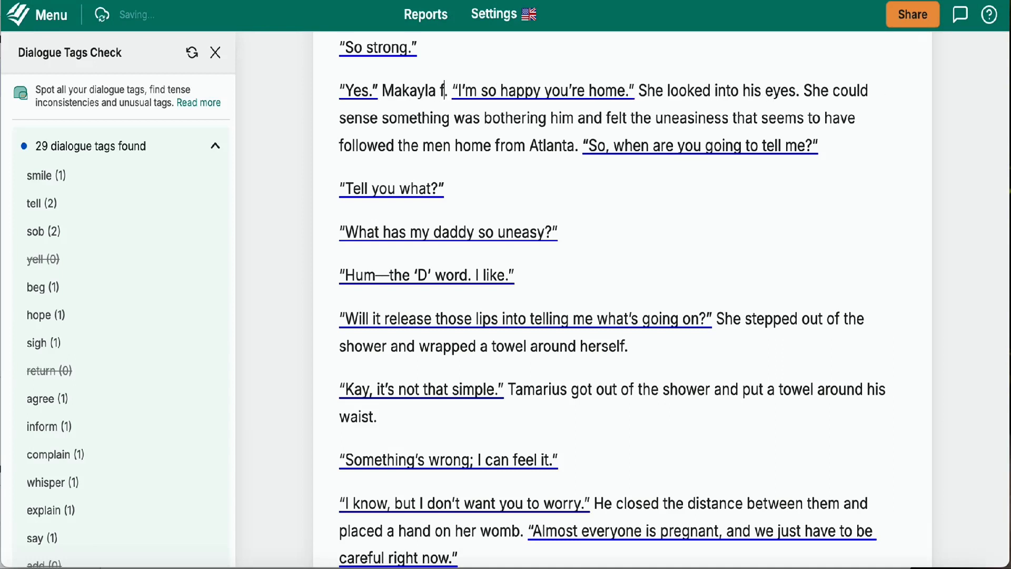
type("ace")
type(" glow")
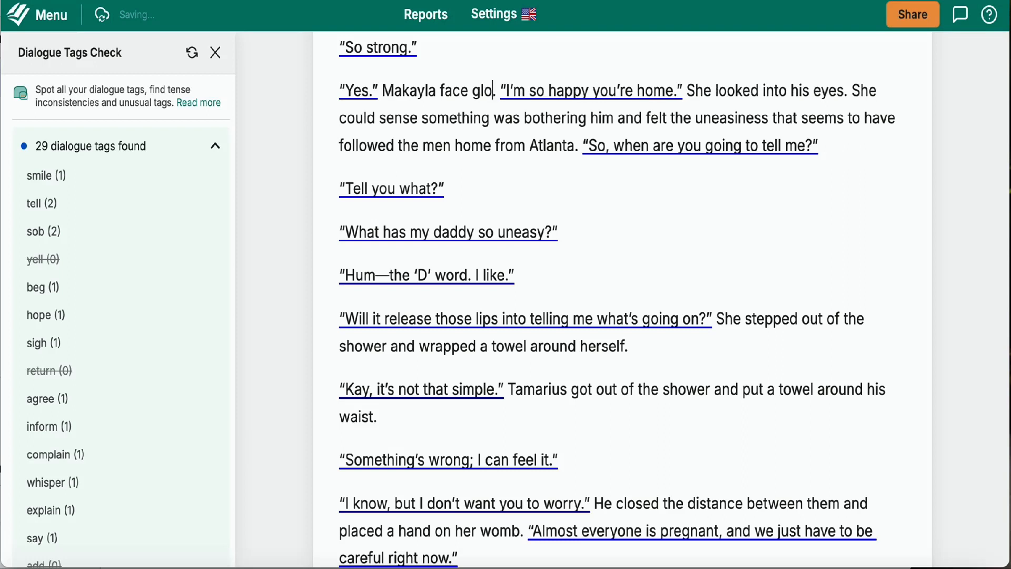
type("ed")
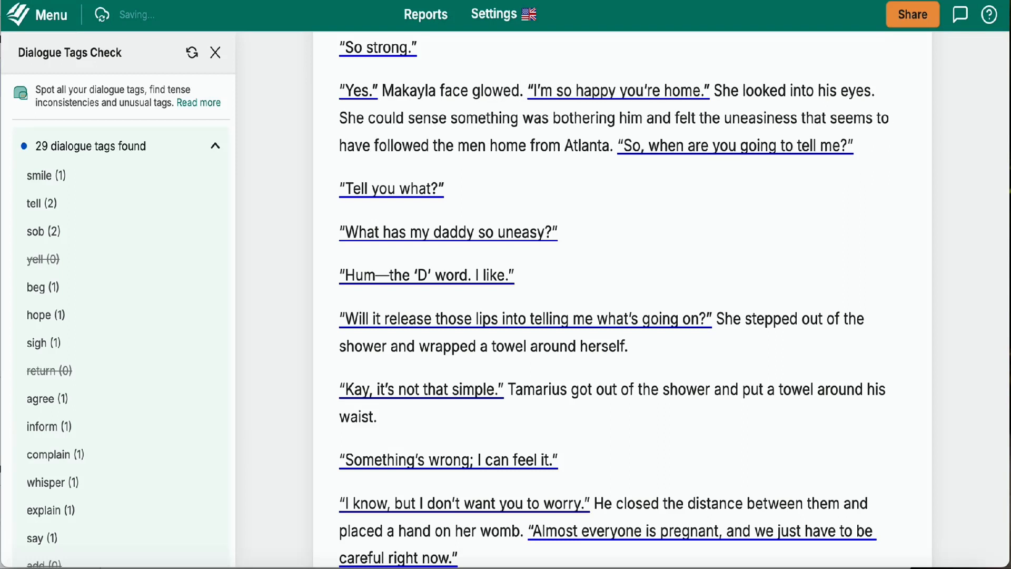
Go to the remaining flagged "smile" tag and replace "smiled," with "was" before "amazed" in the sentence preceding "I do."
mouse_move(178, 180)
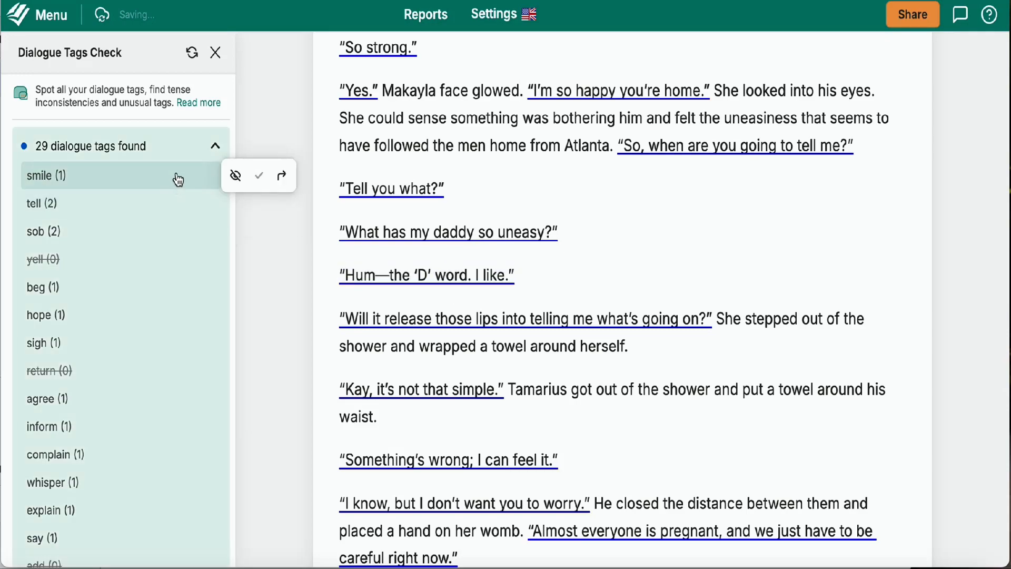
left_click(282, 175)
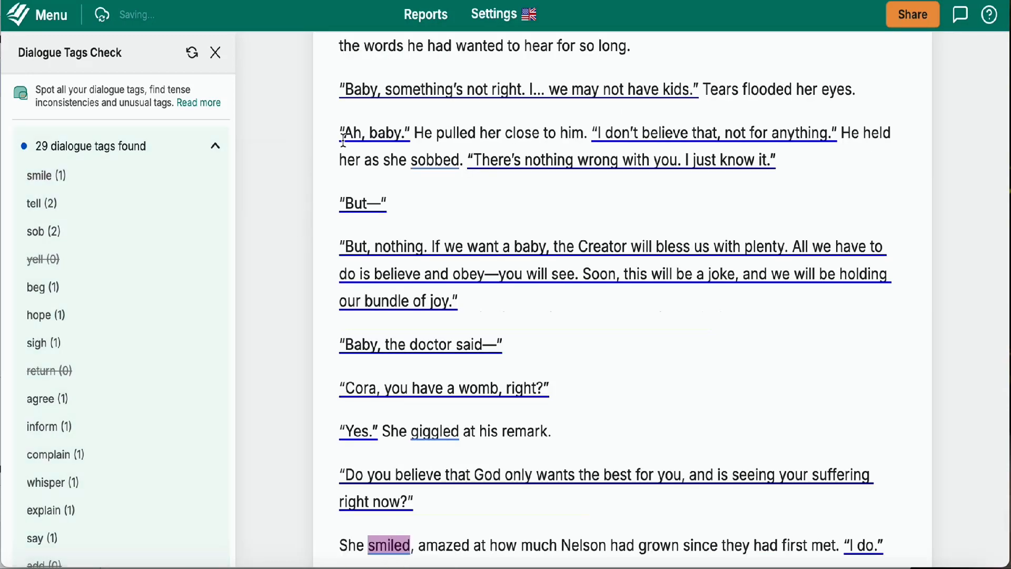
scroll(463, 521, "down", 9)
triple_click(407, 101)
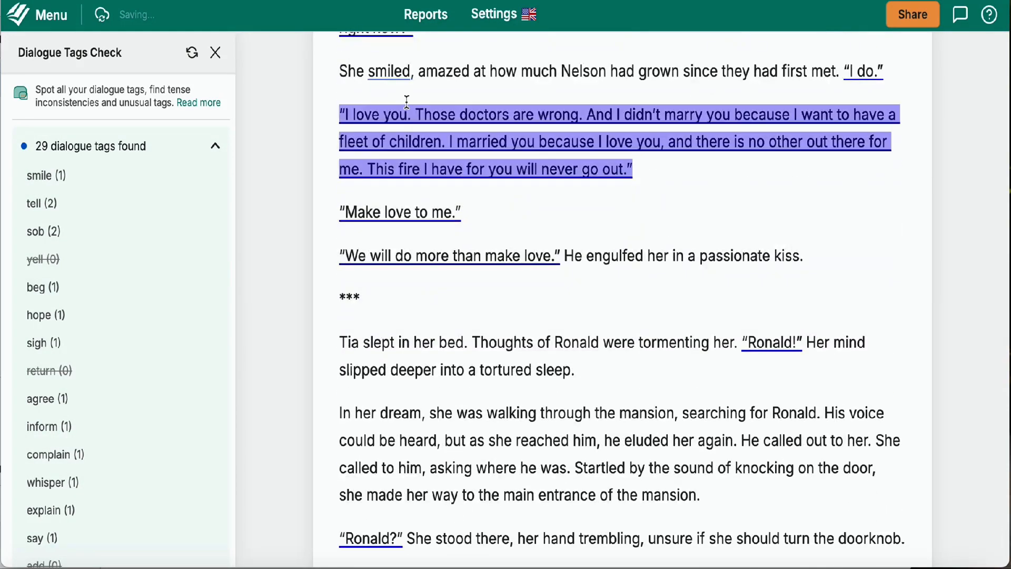
left_click(408, 88)
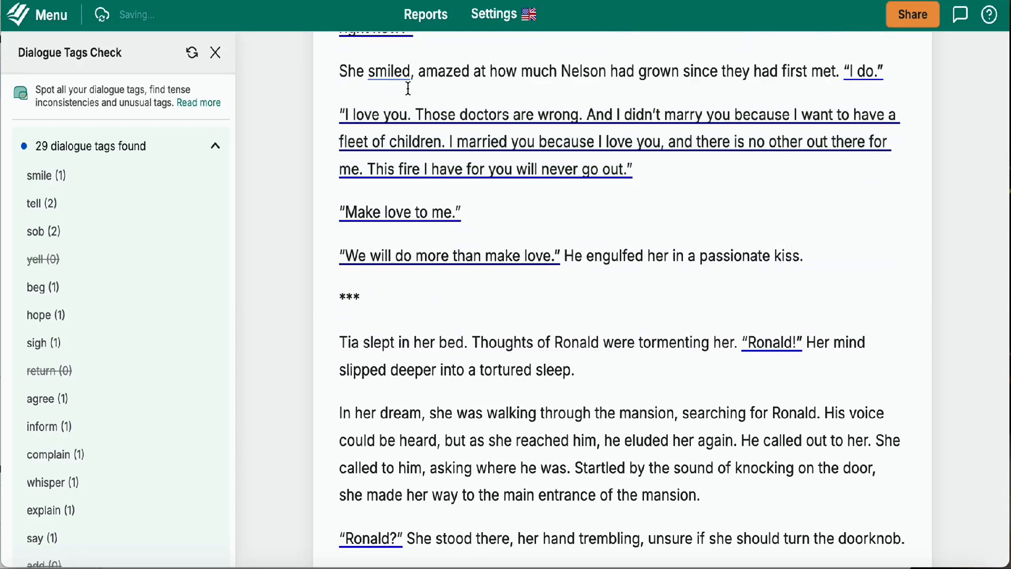
double_click(392, 73)
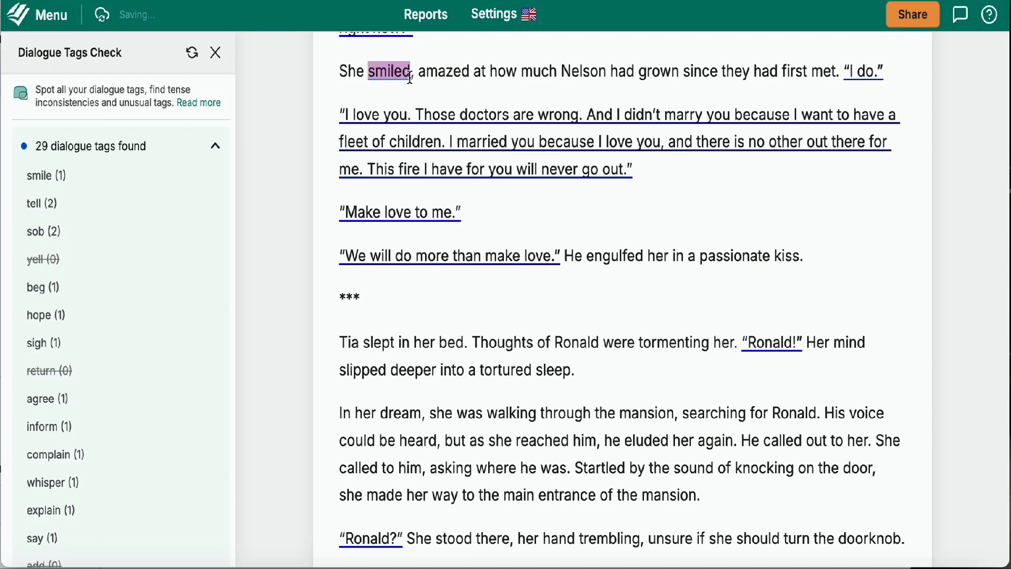
left_click(414, 78)
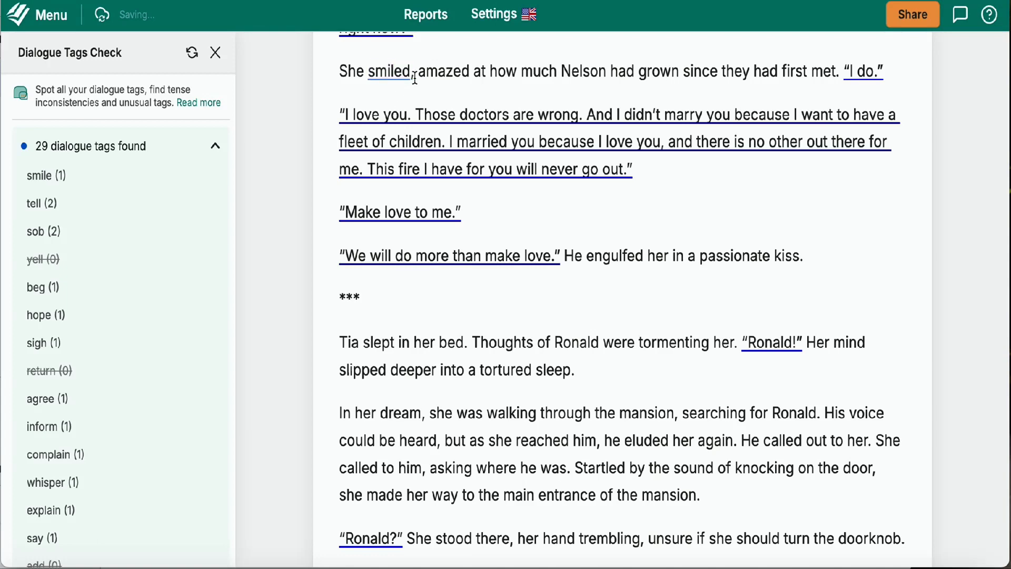
scroll(414, 78, "up", 3)
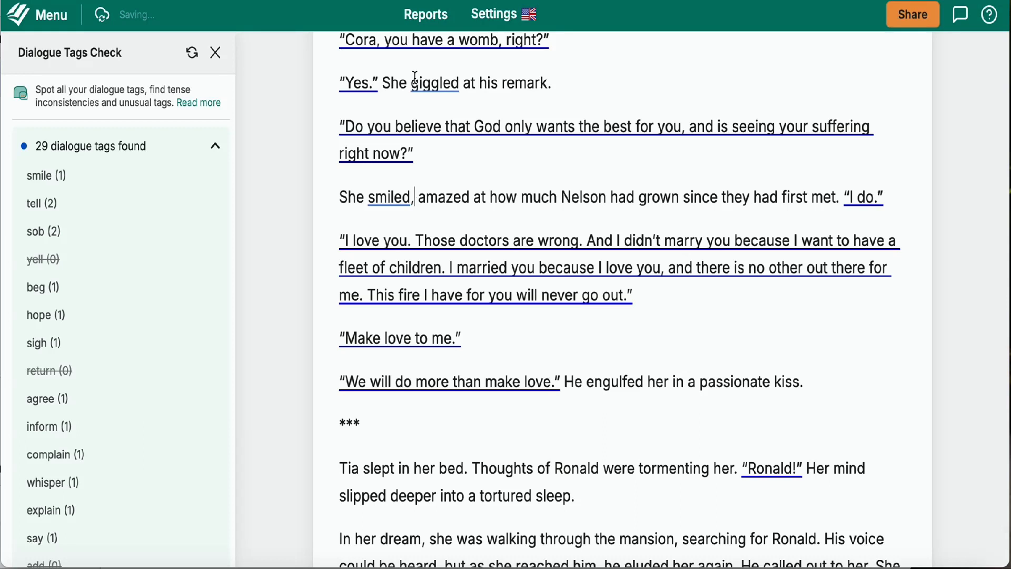
key("BackSpace")
key("BackSpace")
key("BackSpace")
key("BackSpace")
key("BackSpace")
key("BackSpace")
key("BackSpace")
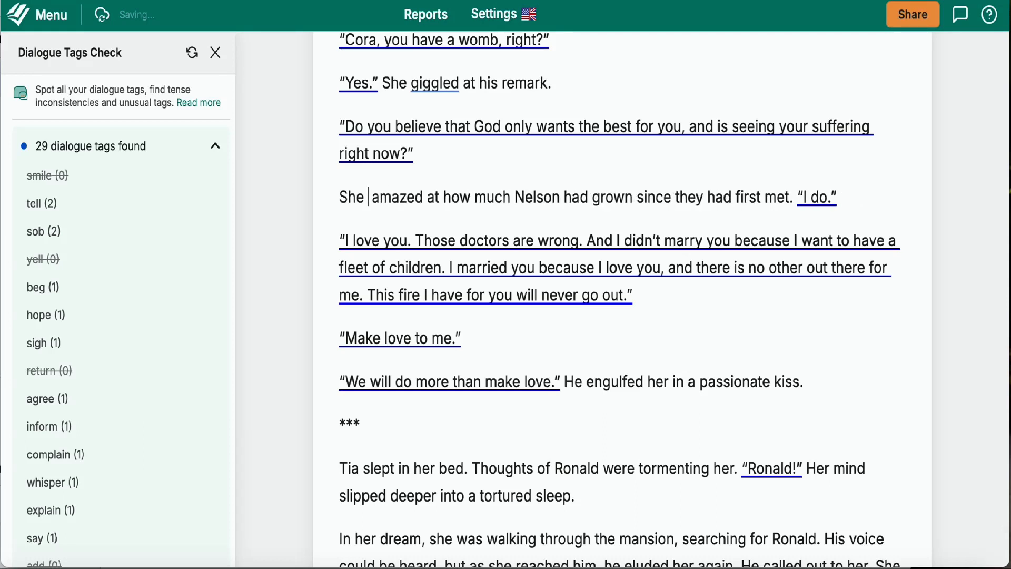
key("BackSpace")
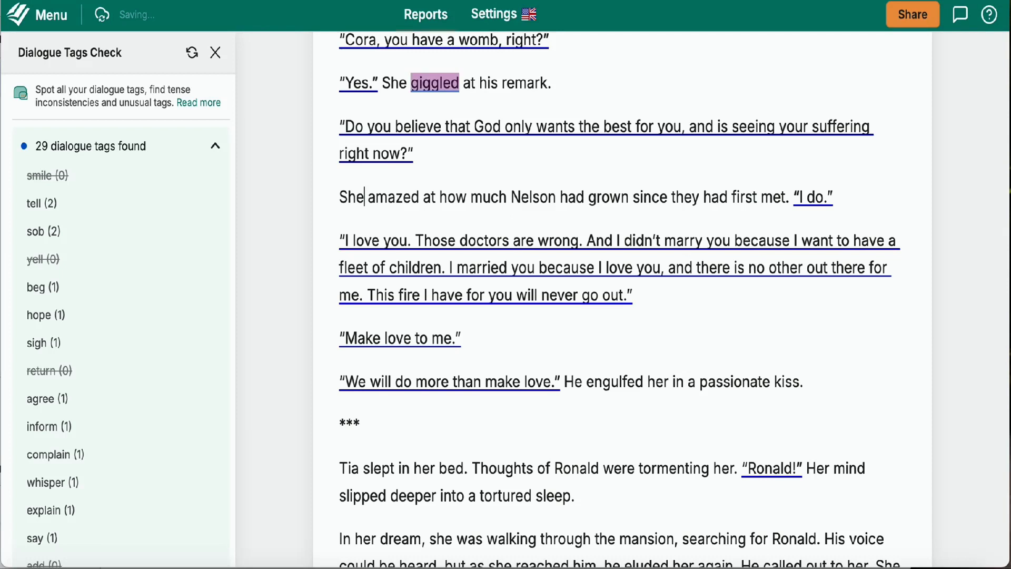
left_click(371, 199)
type("was")
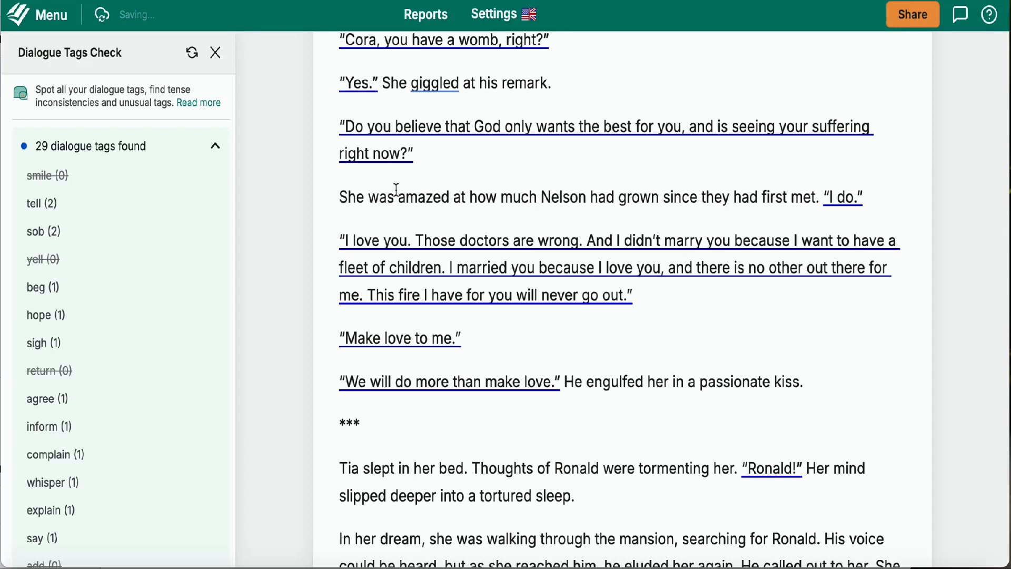
Replace the flagged "giggled" with "shook her head and laughed" in the sentence following "Yes."
left_click(458, 82)
key("BackSpace")
key("BackSpace")
key("BackSpace")
key("BackSpace")
key("BackSpace")
key("BackSpace")
key("BackSpace")
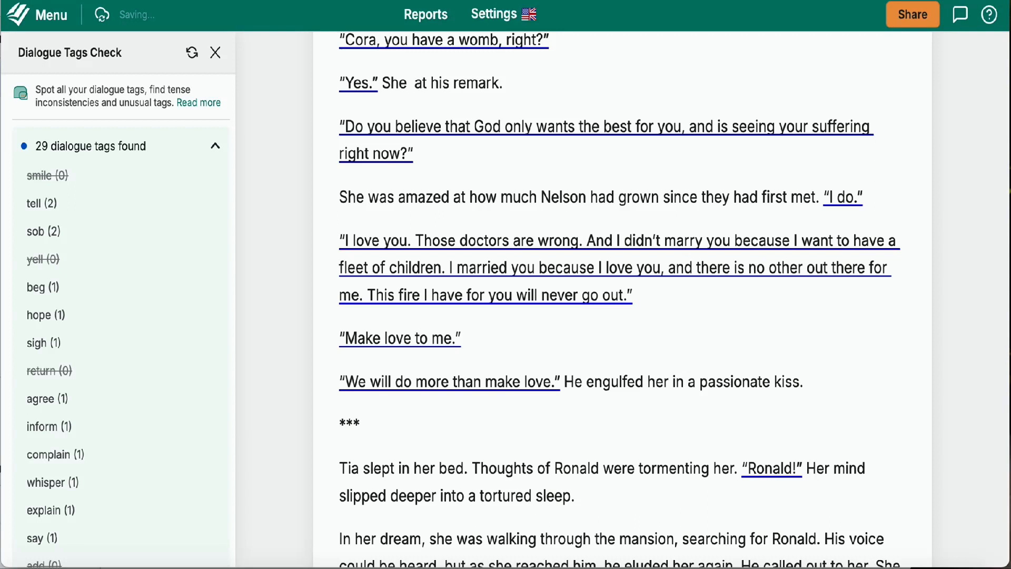
type("shook her")
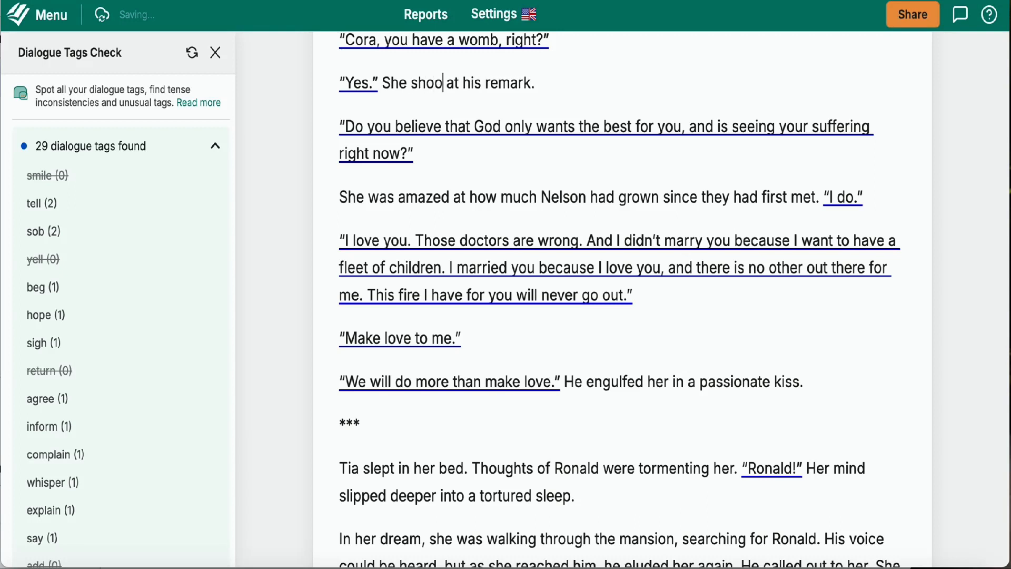
type(" head and ")
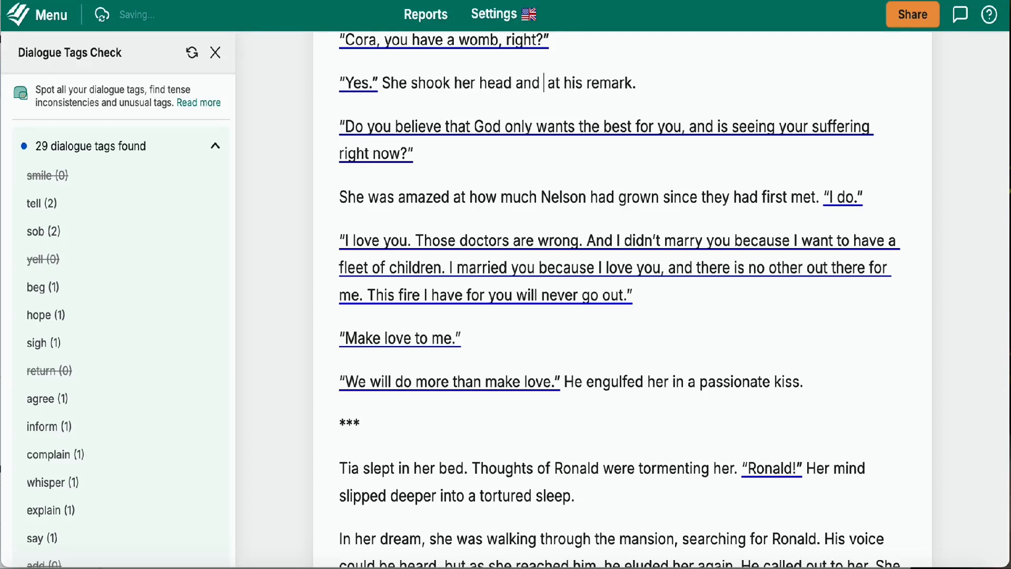
type("laugh ")
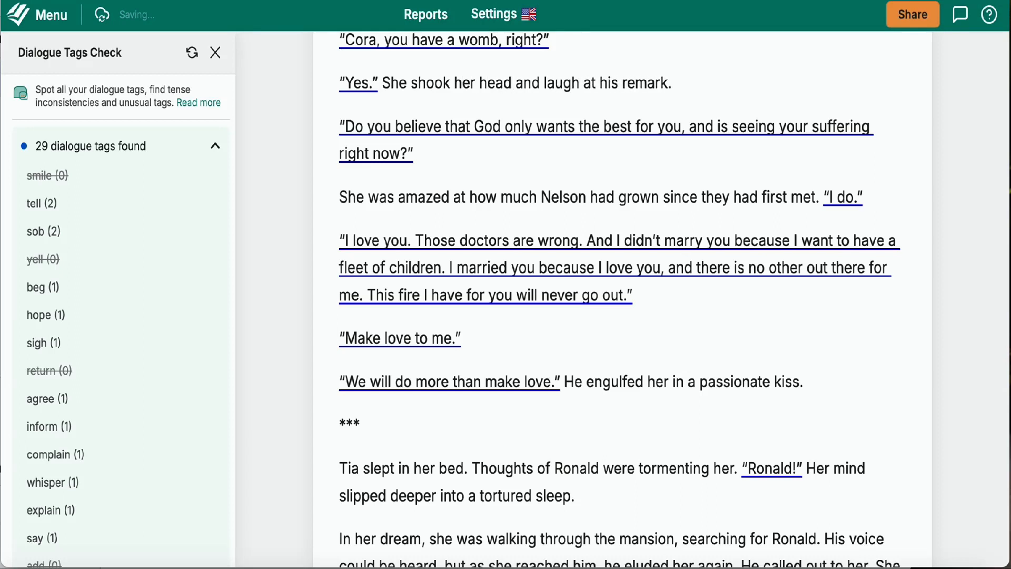
type("ed")
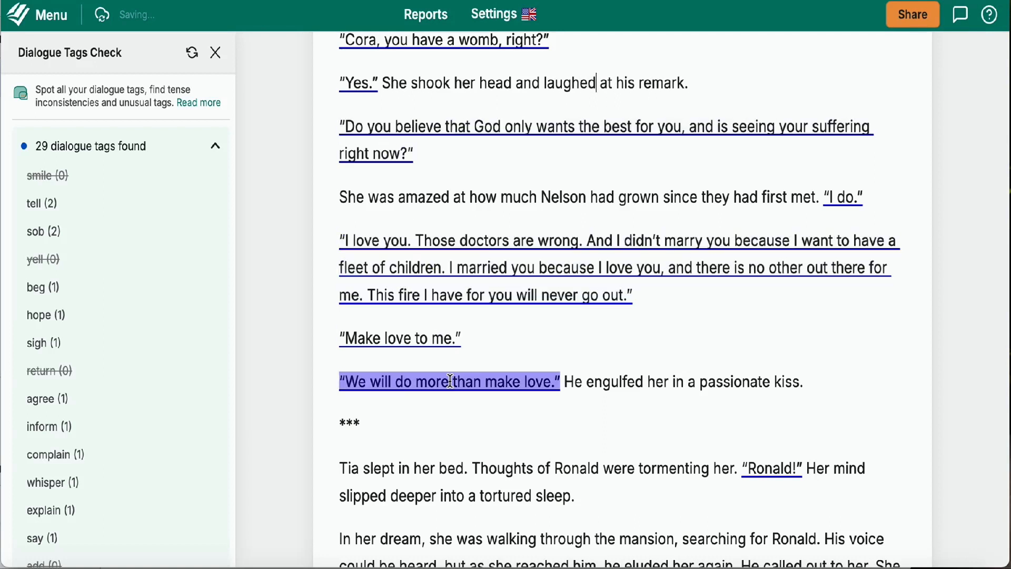
Check both flagged "telling" occurrences in context and hide the "tell" tag from the dialogue tag results
mouse_move(213, 245)
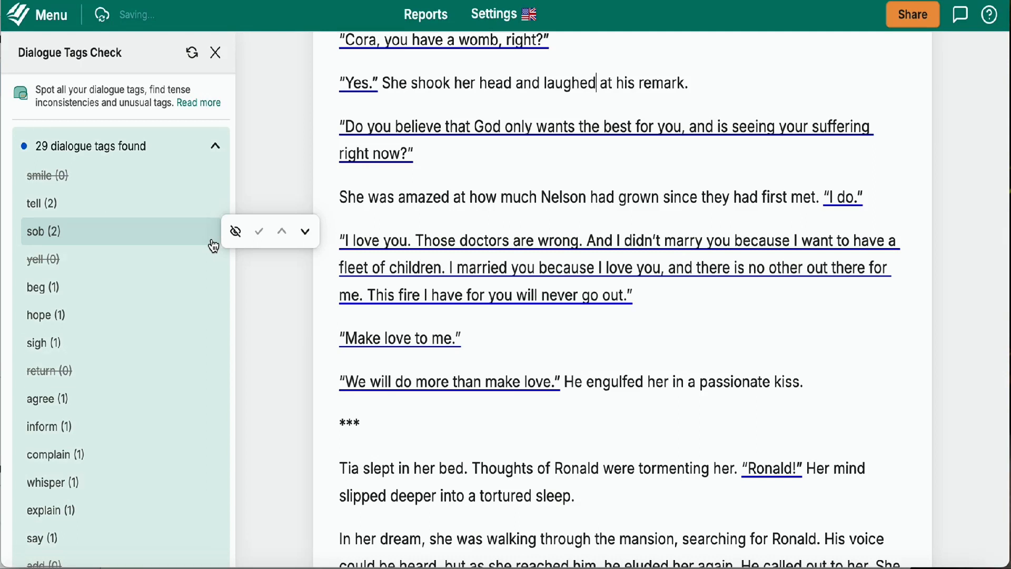
mouse_move(198, 211)
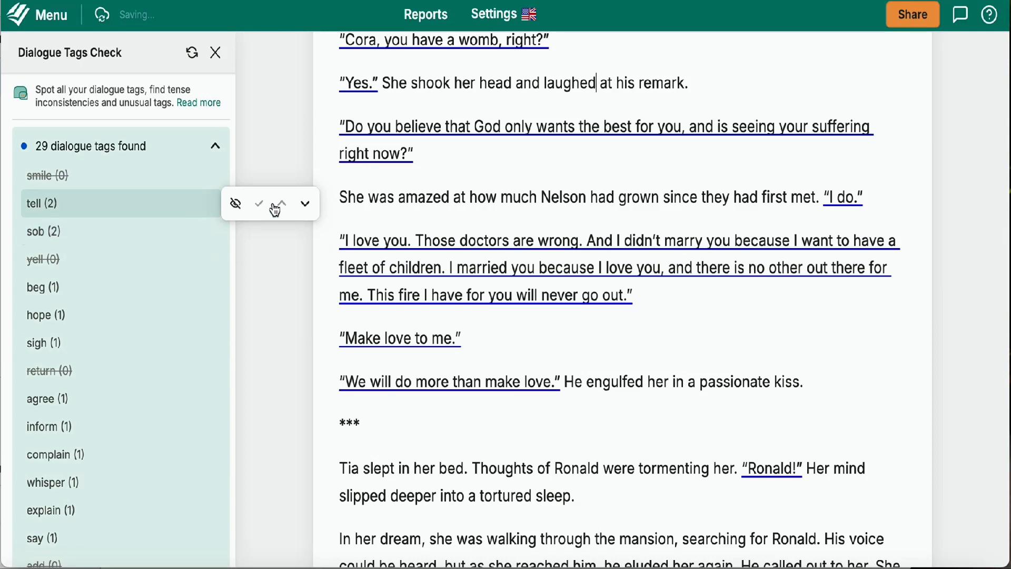
left_click(303, 204)
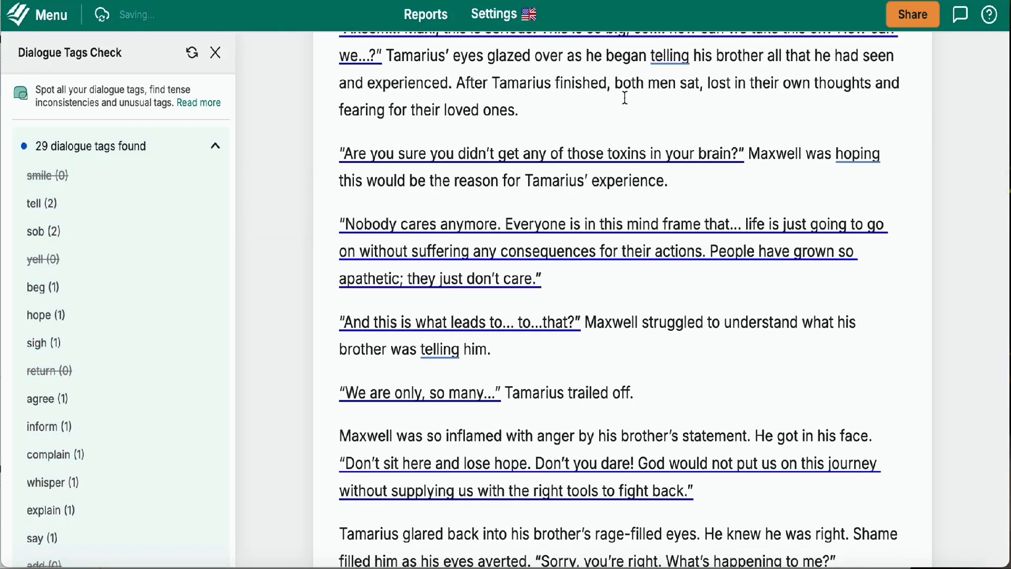
right_click(683, 55)
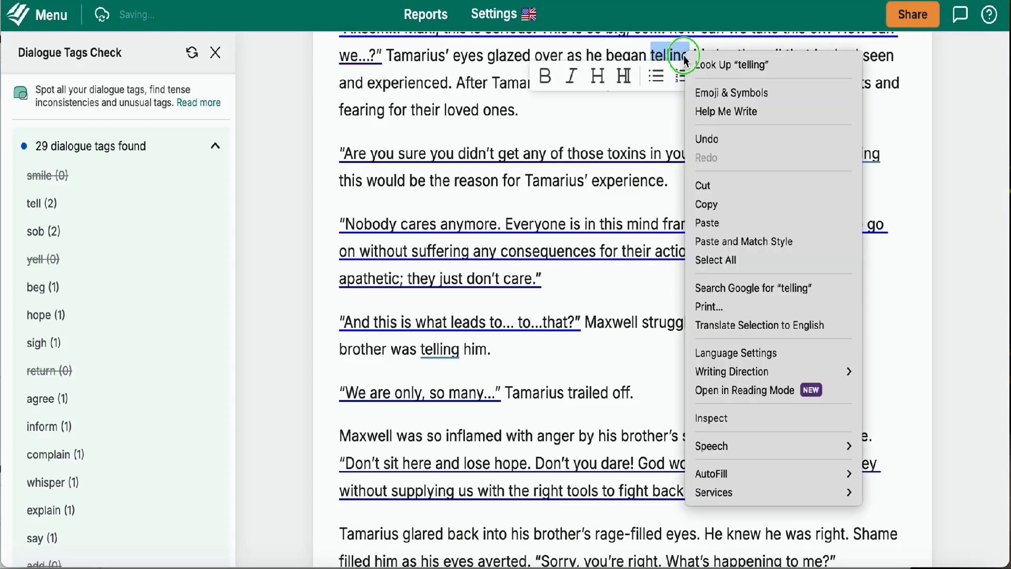
key("Escape")
left_click(661, 53)
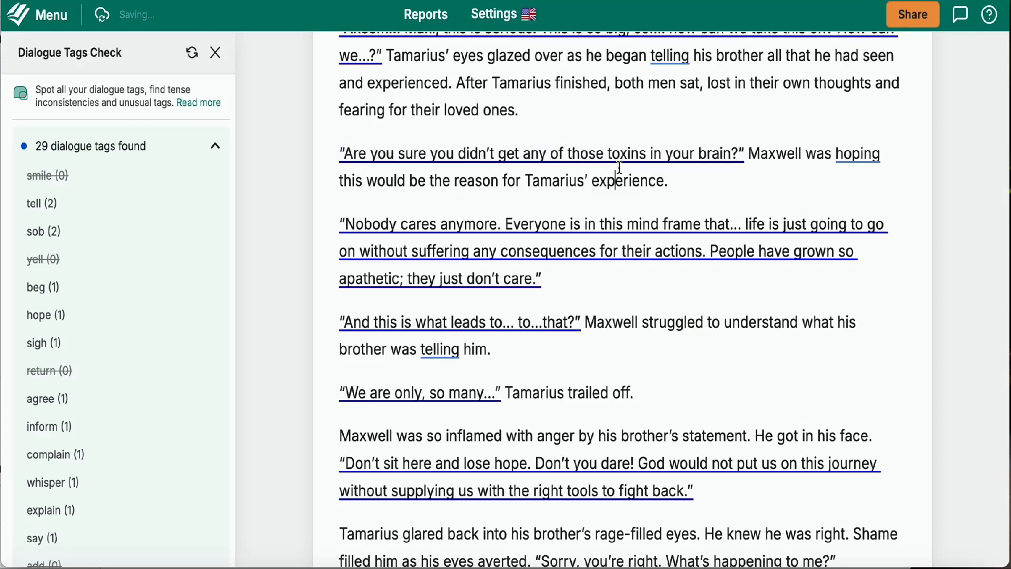
mouse_move(145, 199)
left_click(654, 105)
mouse_move(158, 198)
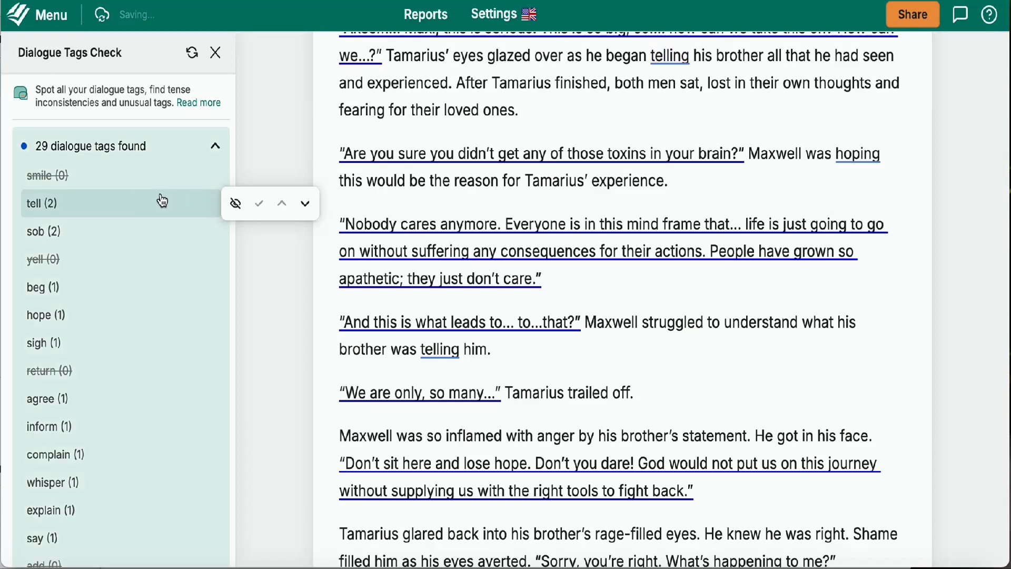
left_click(306, 206)
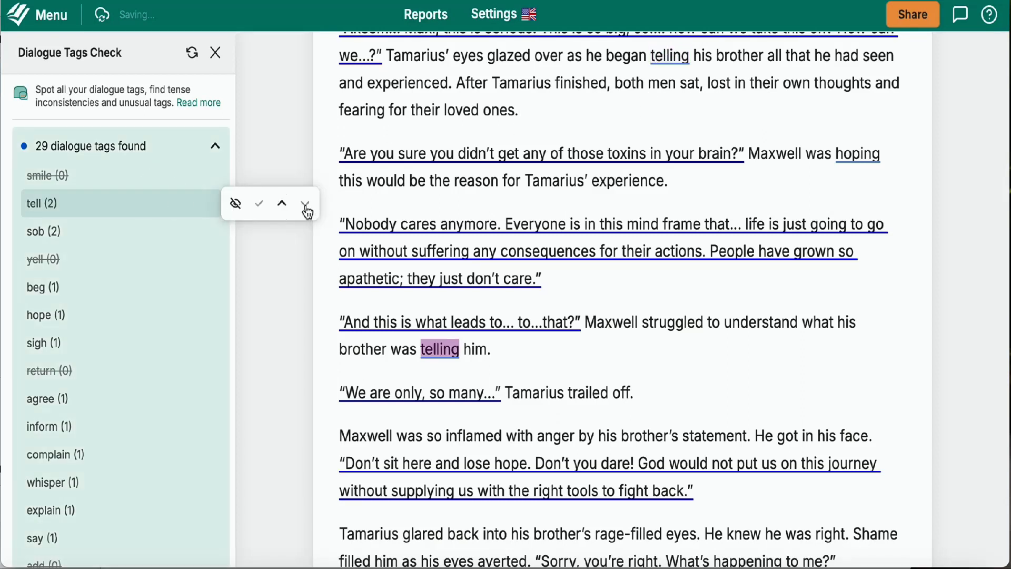
left_click(235, 204)
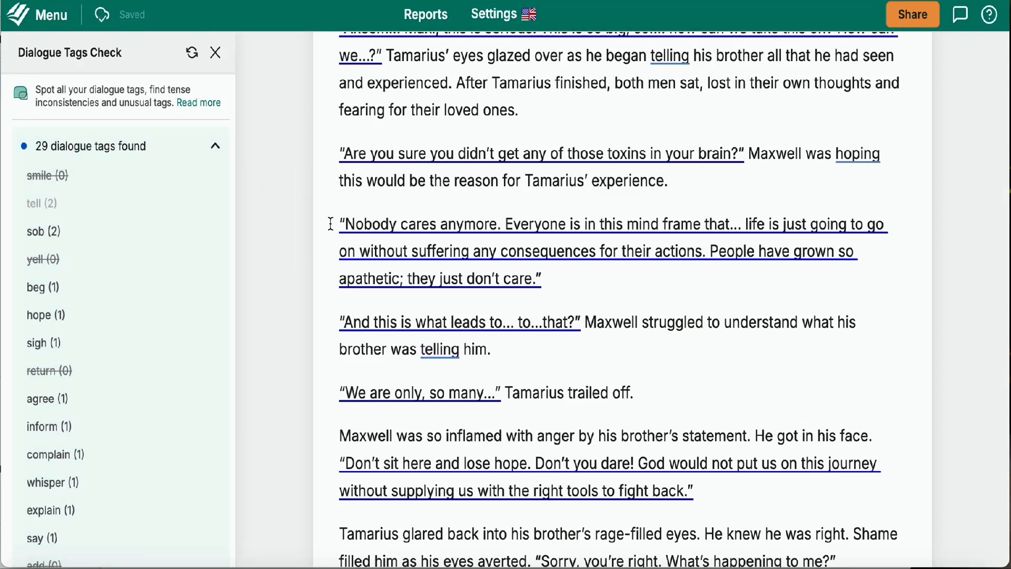
Go to the first flagged "sob" tag and merge "Find me?" with "Please, I don't want us to be apart!", deleting "she cried." and the inner quotation marks
mouse_move(237, 229)
left_click(302, 232)
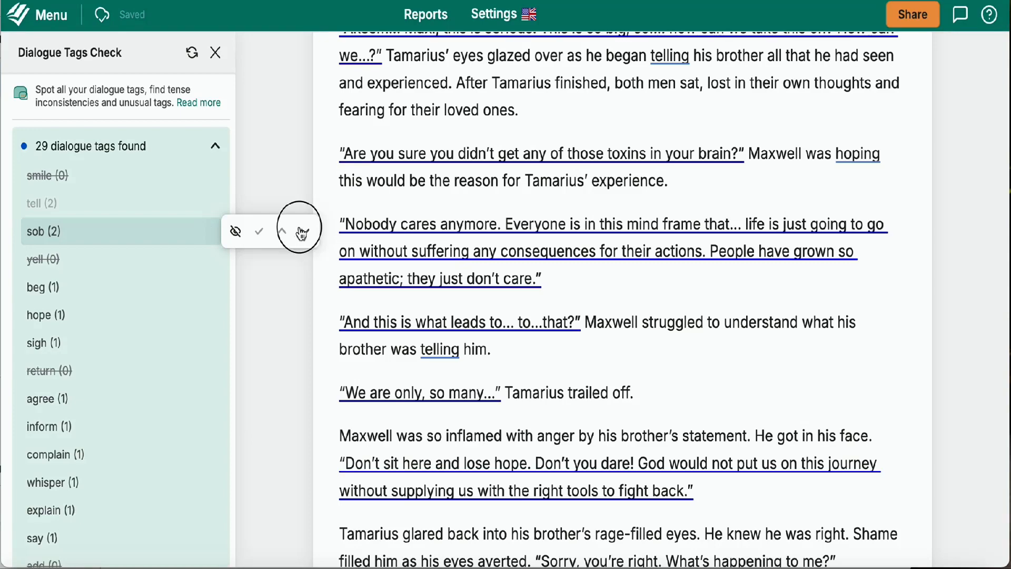
scroll(526, 289, "down", 7)
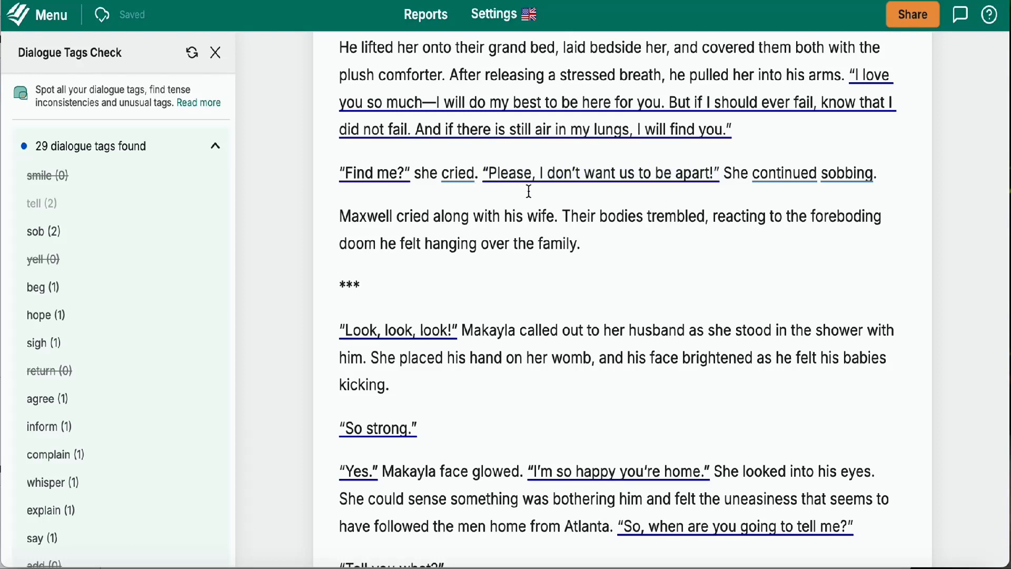
scroll(528, 192, "up", 1)
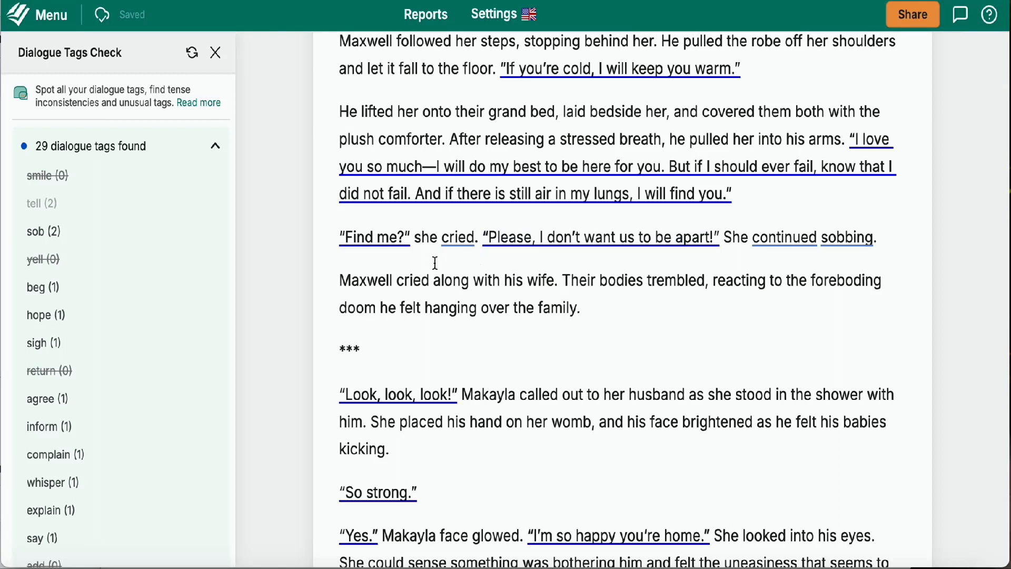
left_click(479, 240)
key("BackSpace")
key("BackSpace")
key("BackSpace")
key("BackSpace")
key("BackSpace")
key("BackSpace")
key("BackSpace")
key("BackSpace")
key("BackSpace")
key("BackSpace")
key("BackSpace")
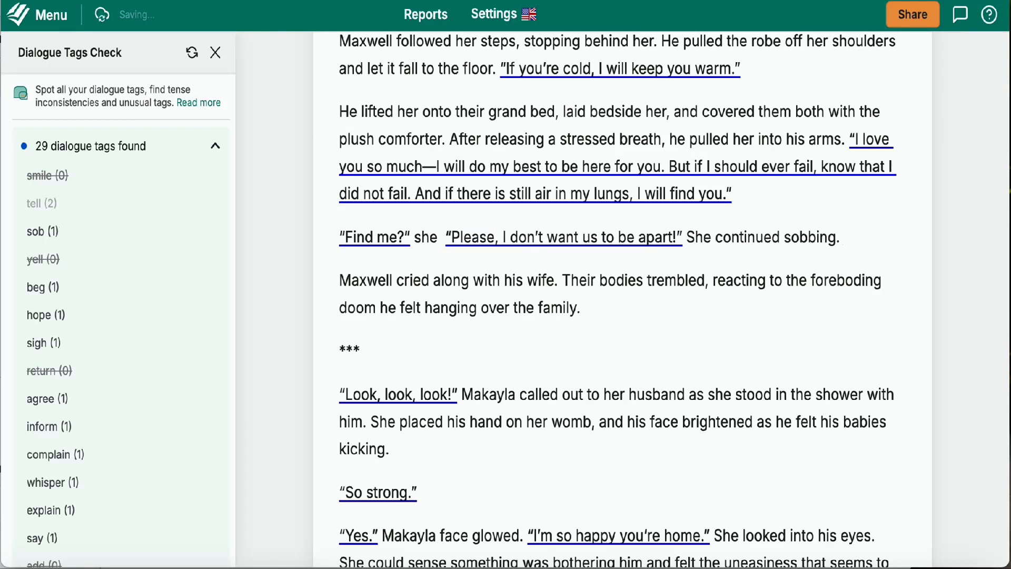
key("BackSpace")
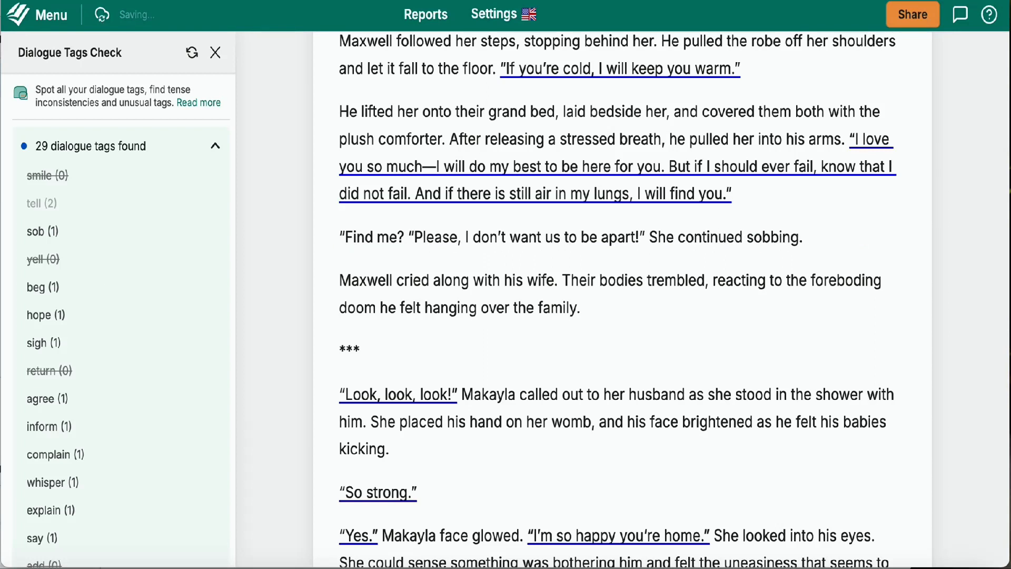
left_click(421, 236)
key("BackSpace")
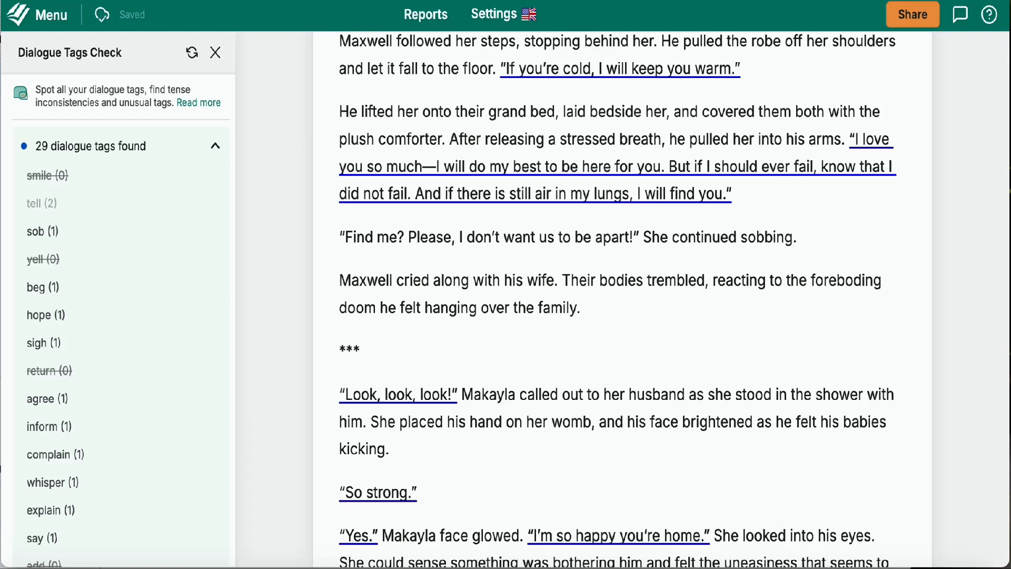
Replace "She continued sobbing." with "Cressida buried her head in her hands." after "Please, I don't want us to be apart!"
left_click(803, 240)
key("BackSpace")
key("BackSpace")
key("BackSpace")
key("BackSpace")
key("BackSpace")
key("BackSpace")
key("BackSpace")
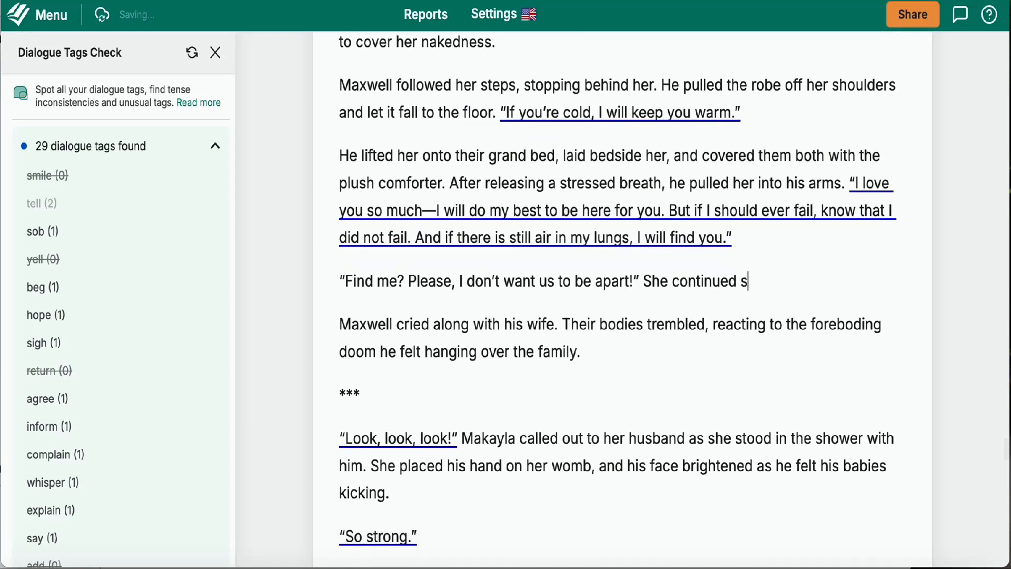
key("BackSpace")
key("BackSpace")
key("BackSpace")
key("BackSpace")
key("BackSpace")
key("BackSpace")
key("BackSpace")
key("BackSpace")
key("BackSpace")
key("BackSpace")
key("BackSpace")
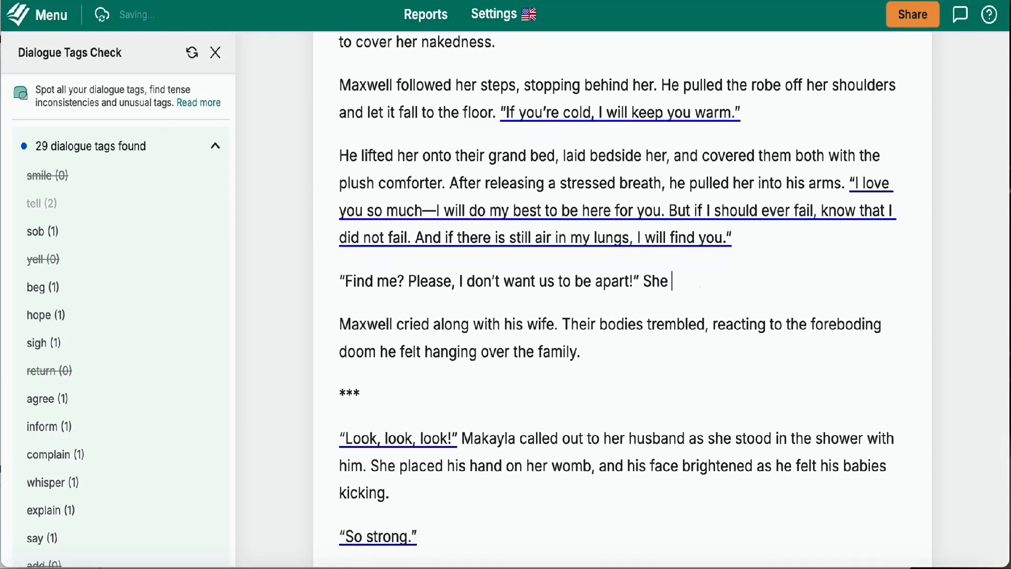
key("BackSpace")
key("BackSpace")
key("BackSpace")
key("BackSpace")
type("Cressida b")
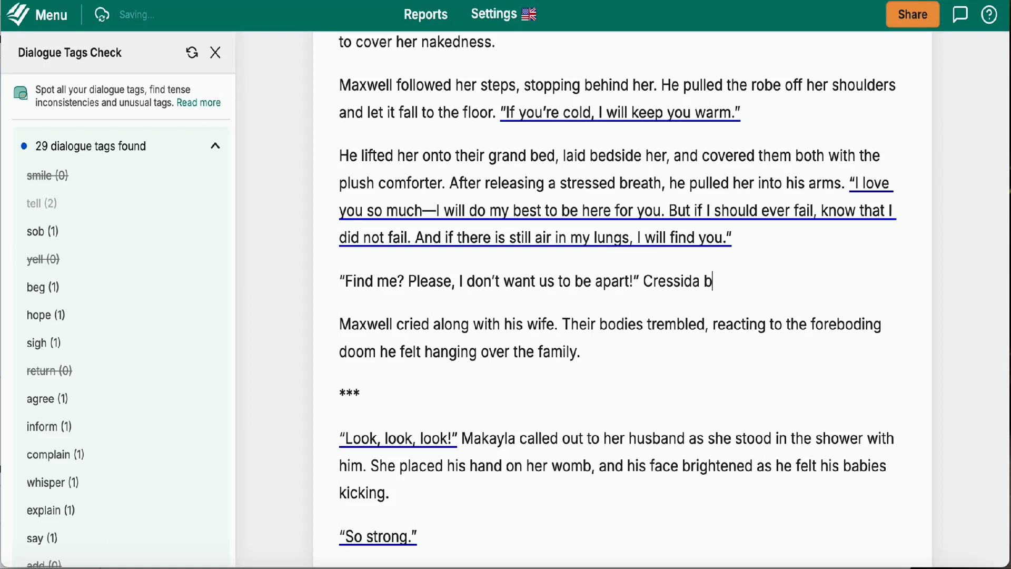
type("ury")
key("BackSpace")
type("ied her ")
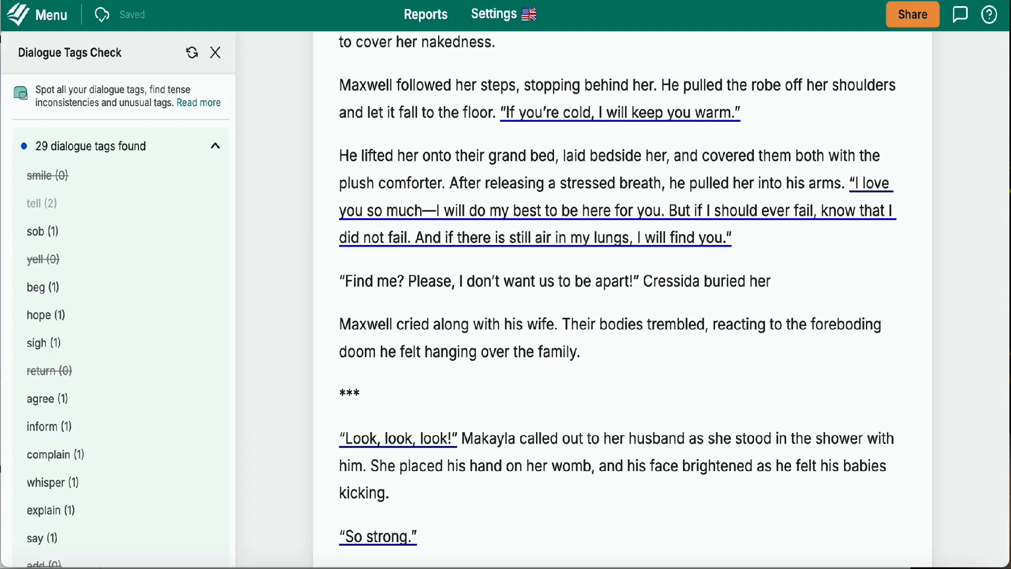
type("head in her ")
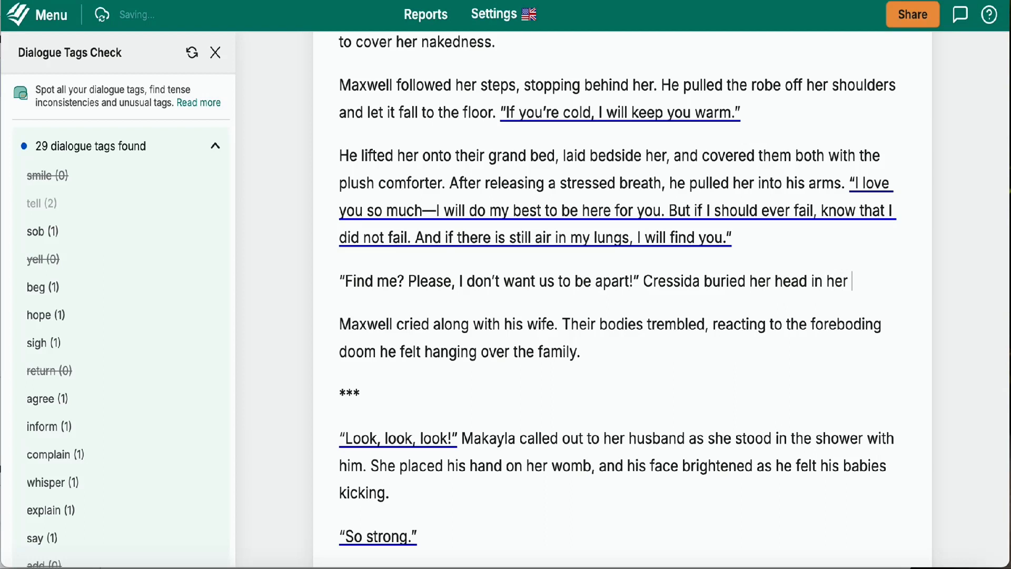
type("hands.")
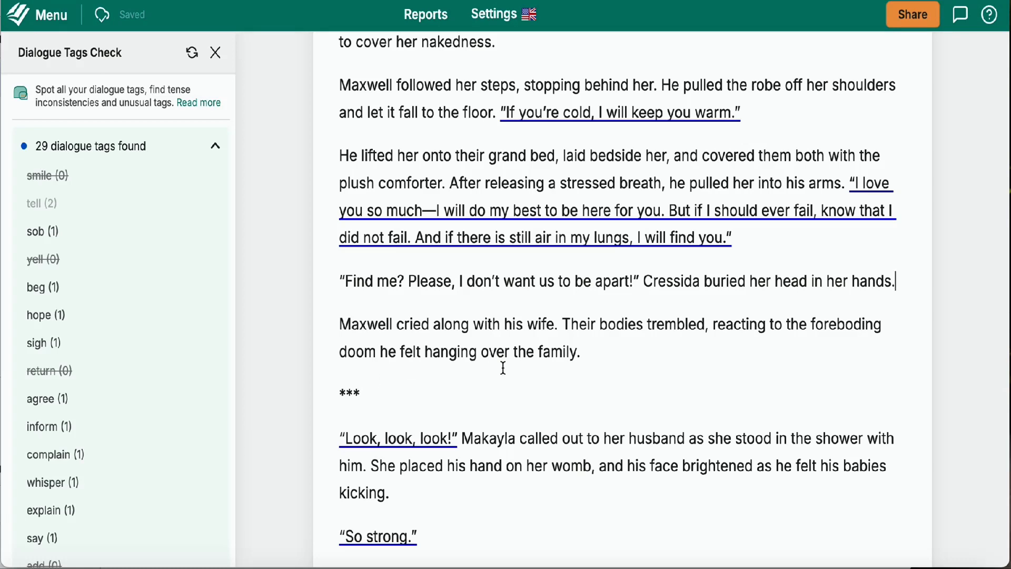
Go to the remaining flagged "sob" tag and replace "she sobbed" with "her body jerked from fighting back her tears" after "He held her as"
scroll(503, 368, "down", 3)
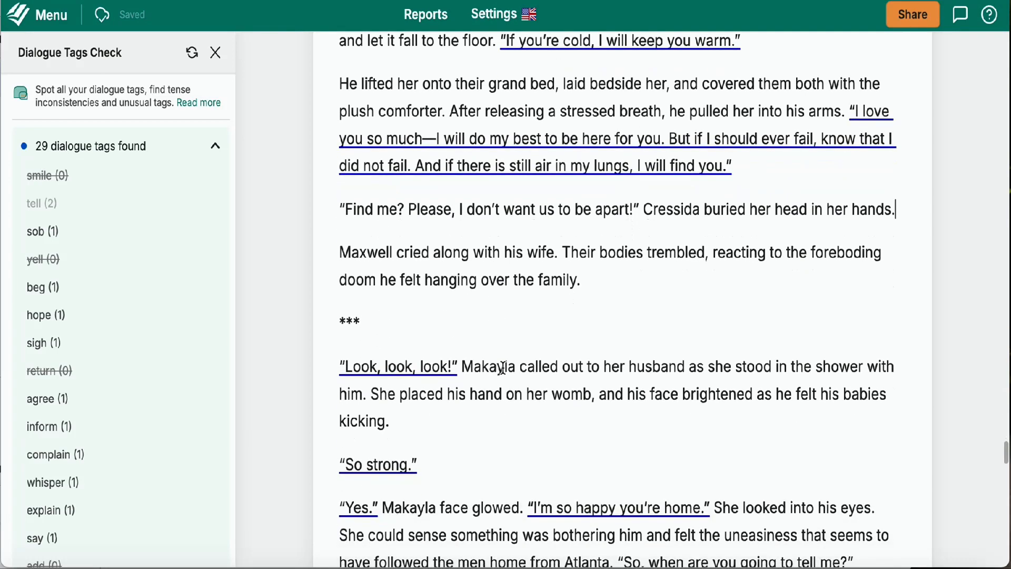
scroll(503, 368, "down", 3)
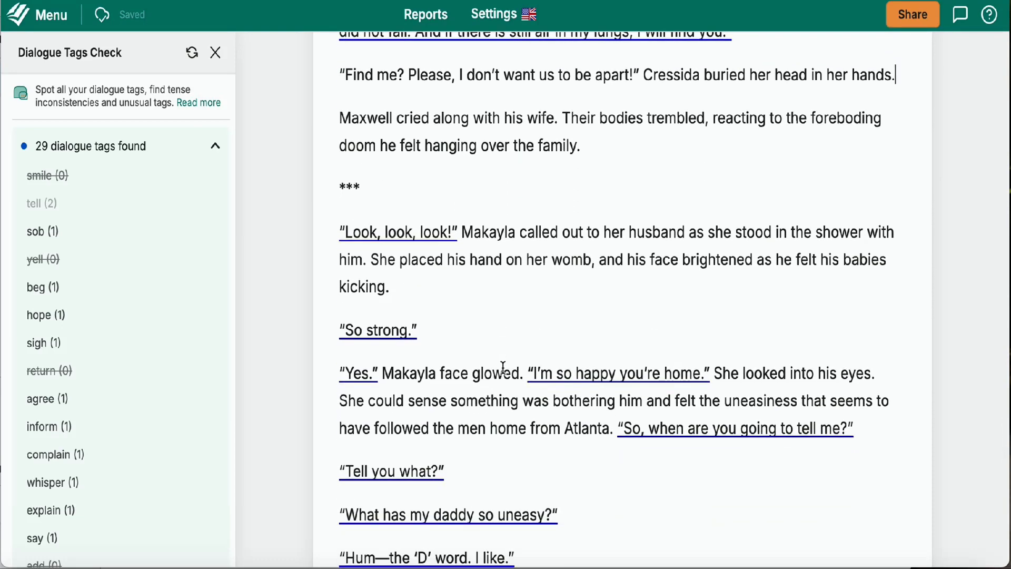
mouse_move(97, 232)
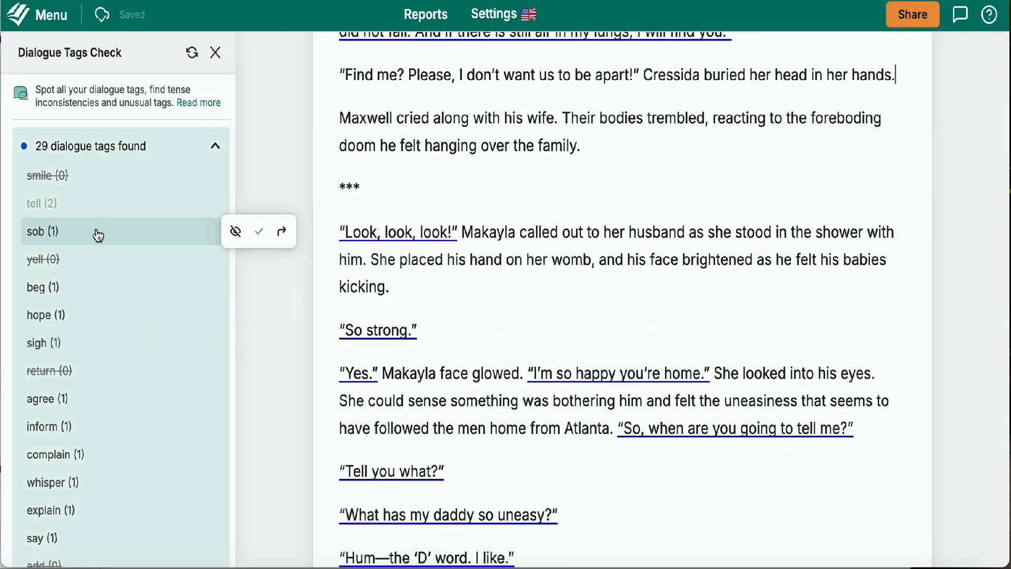
left_click(283, 239)
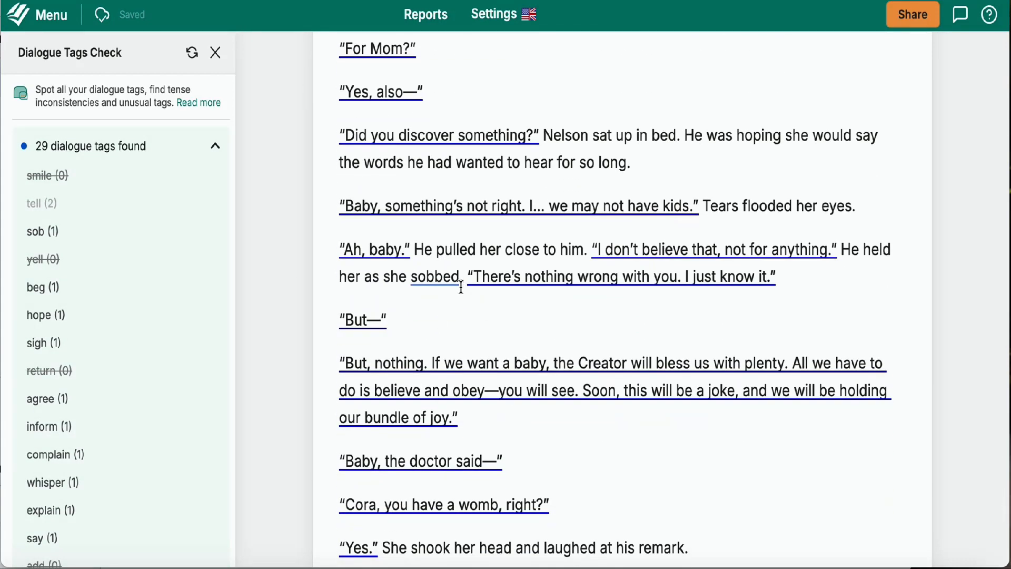
double_click(460, 277)
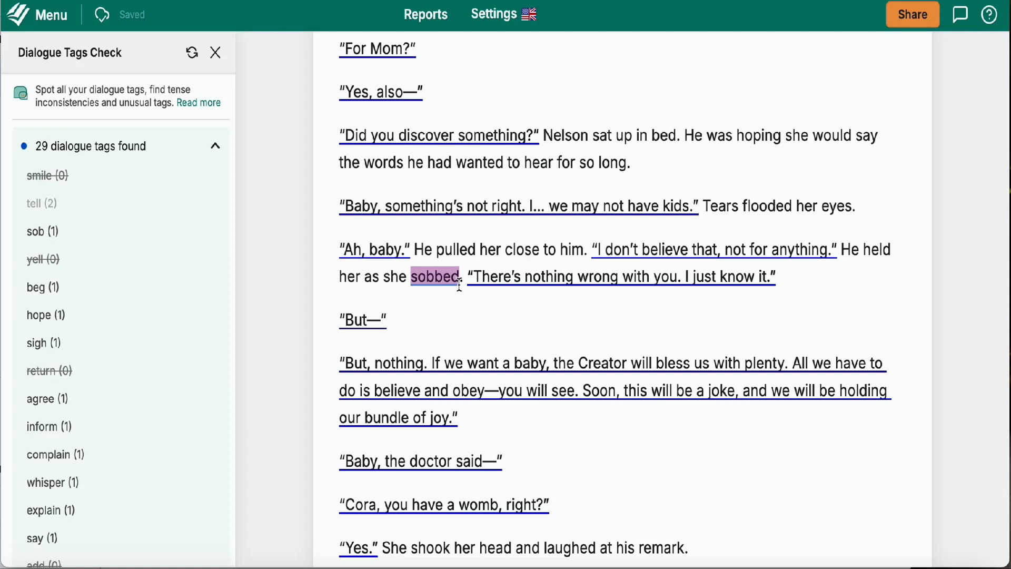
left_click(459, 279)
key("BackSpace")
key("BackSpace")
key("BackSpace")
key("BackSpace")
key("BackSpace")
key("BackSpace")
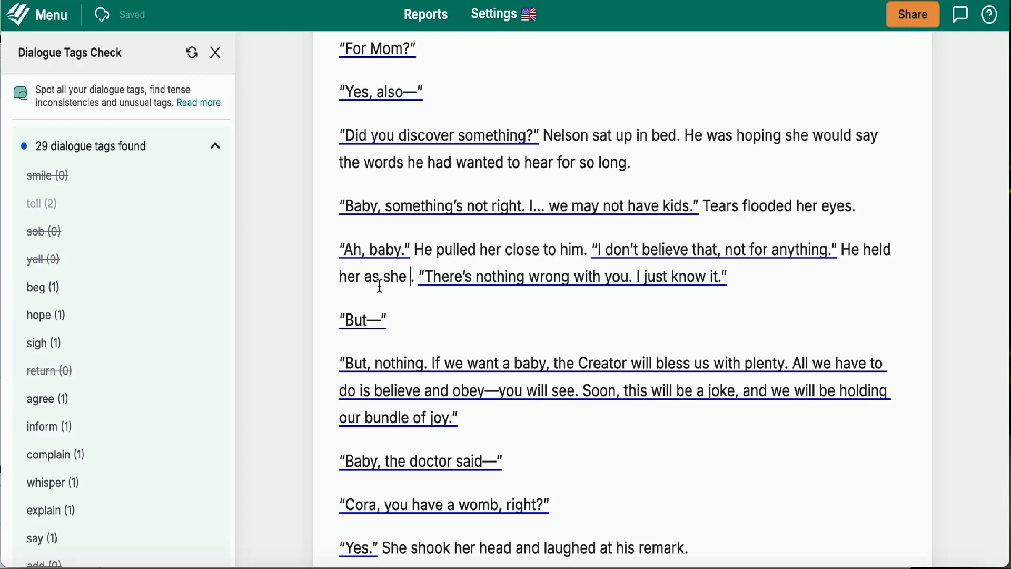
key("BackSpace")
key("BackSpace")
key("BackSpace")
key("BackSpace")
type("her bo")
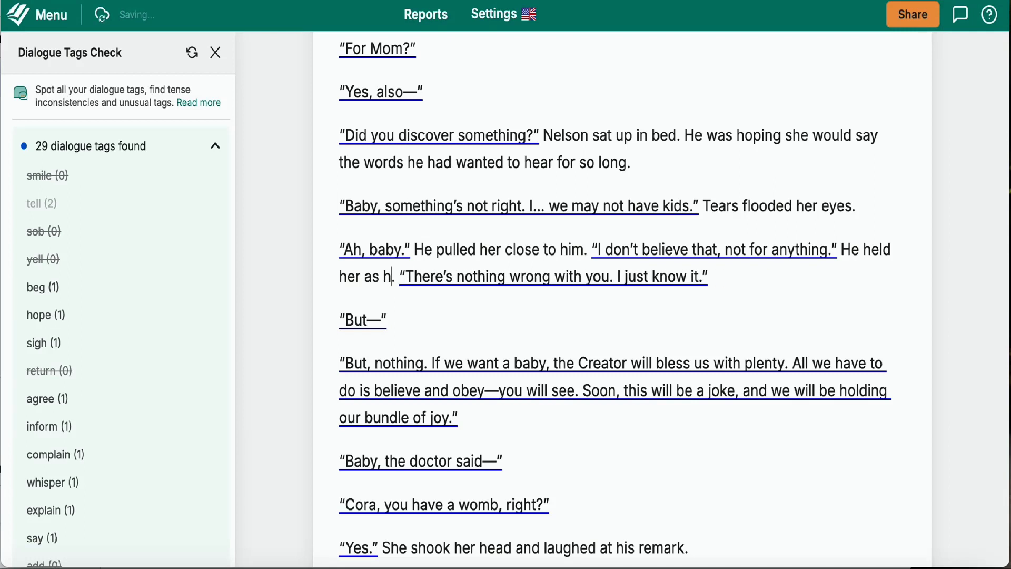
type("dy ")
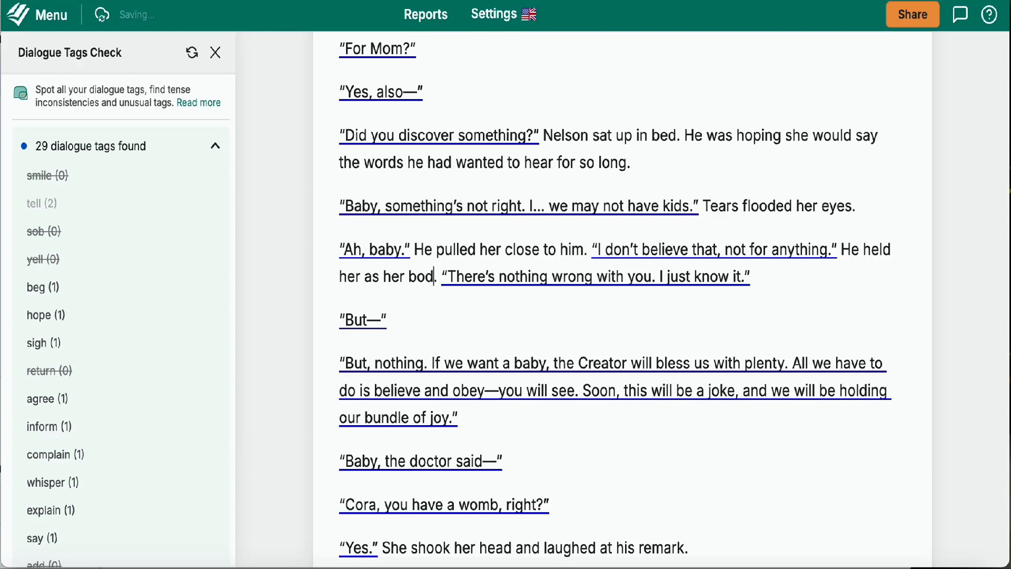
type("jerk")
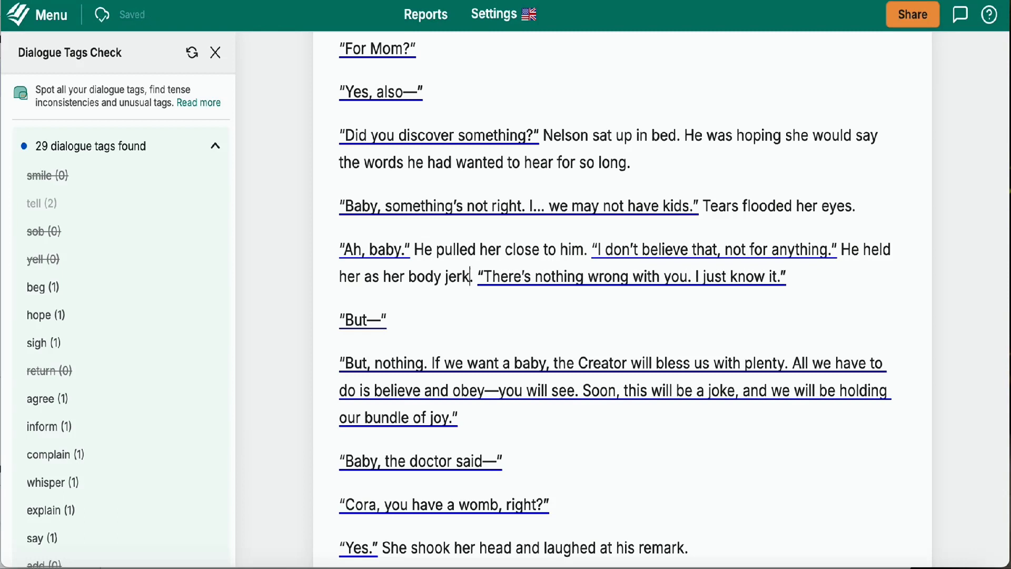
type("ed from")
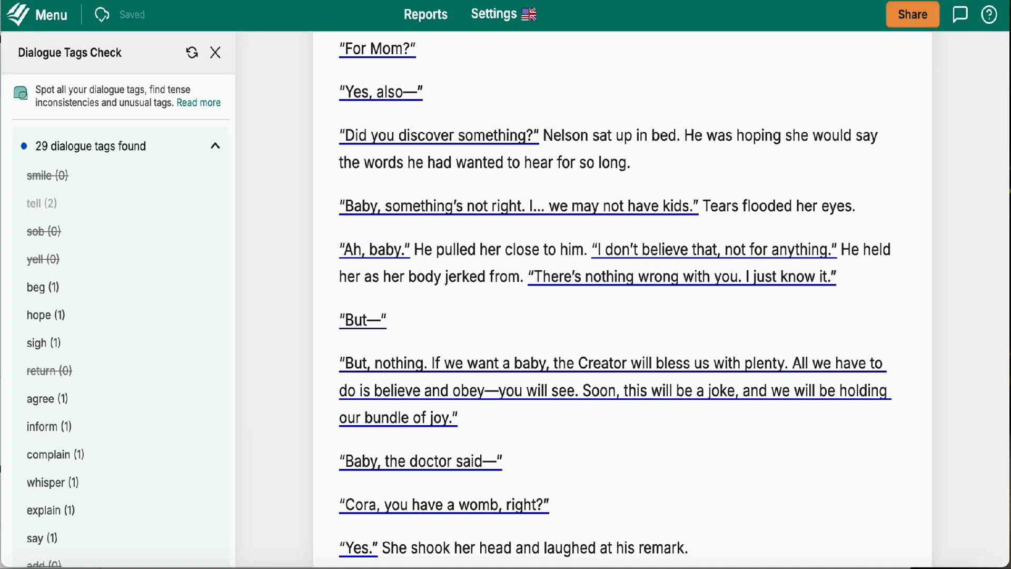
type(" fighting ")
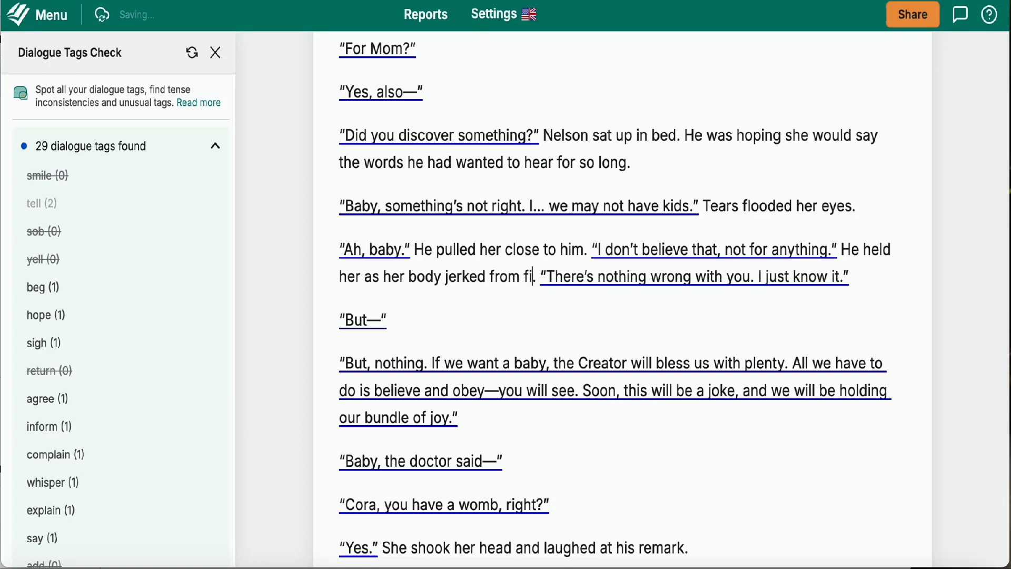
type("back her te")
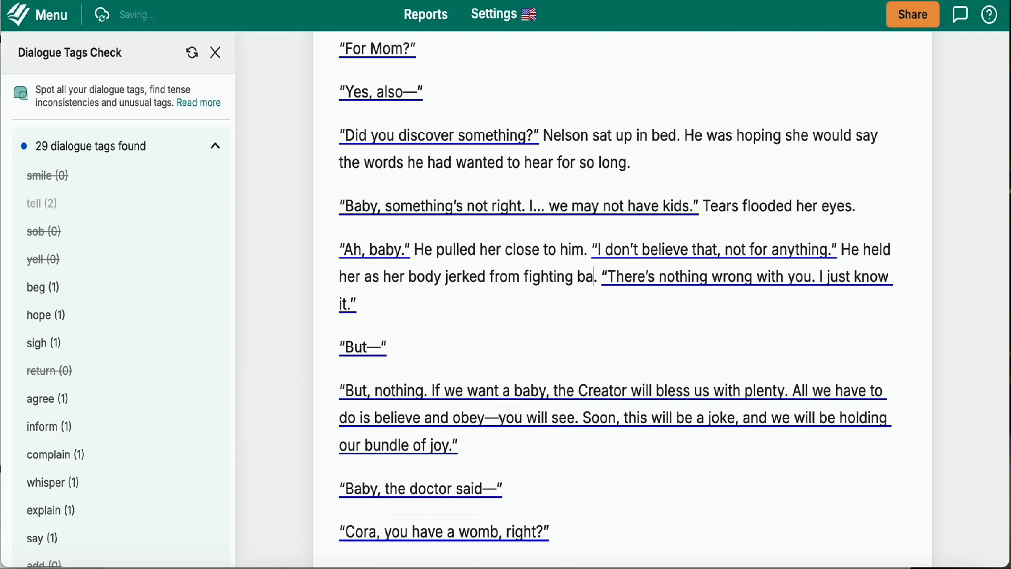
type("ars.")
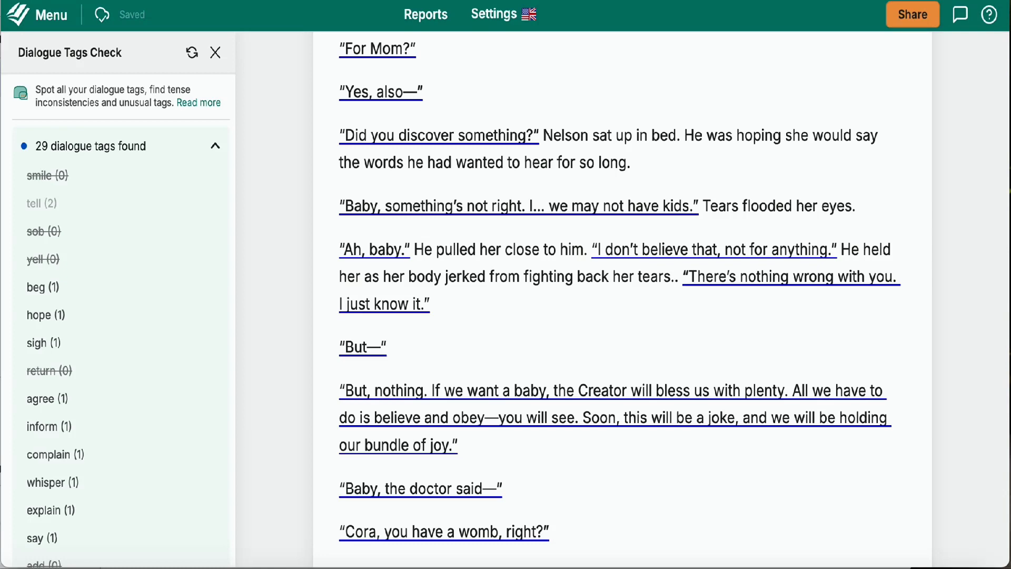
key("Delete")
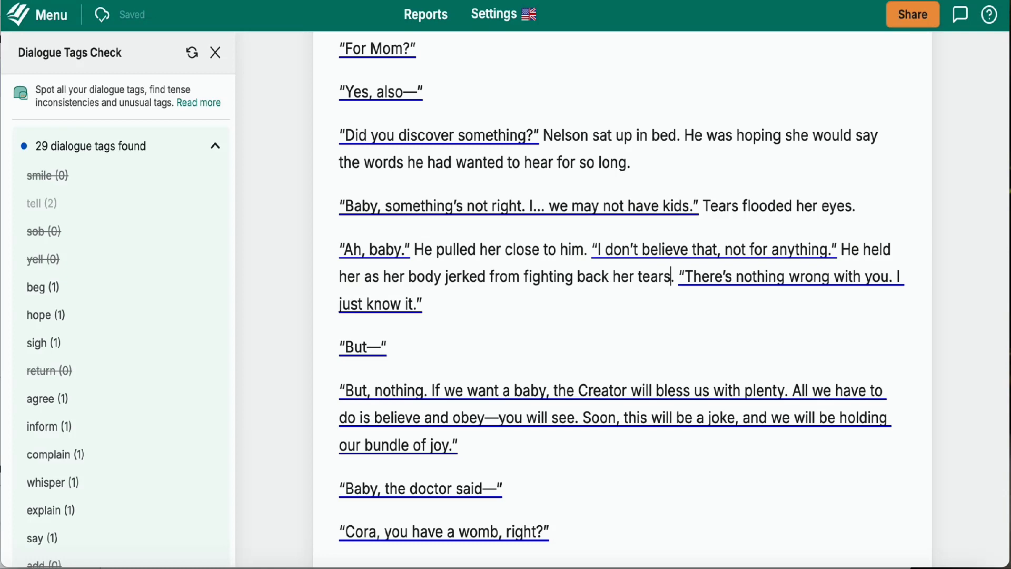
Go to the flagged "beg" tag and replace "was begging." after "Please, Master." with "clasped her hands together, looking up at him with pleading eyes."
mouse_move(74, 288)
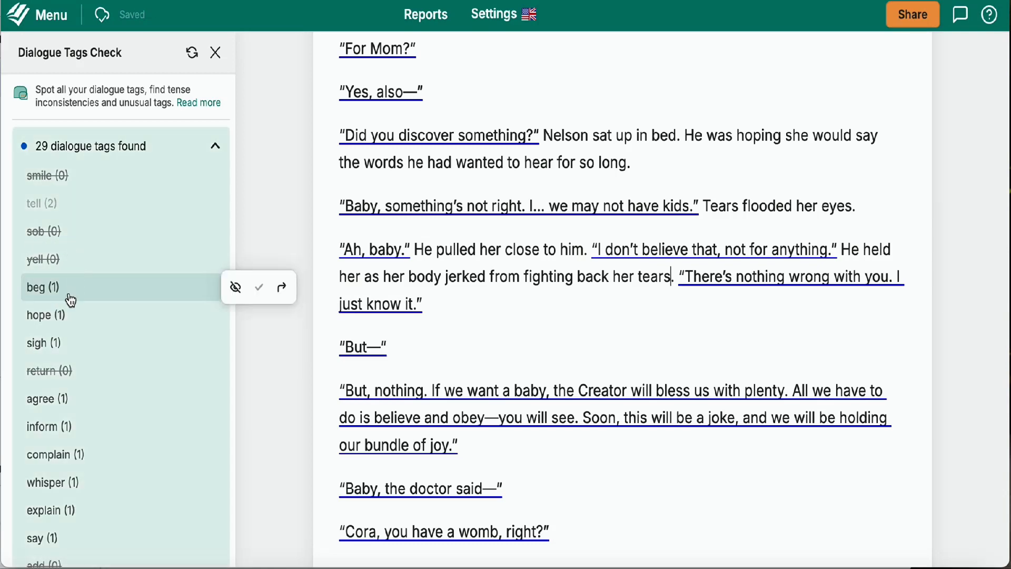
left_click(284, 287)
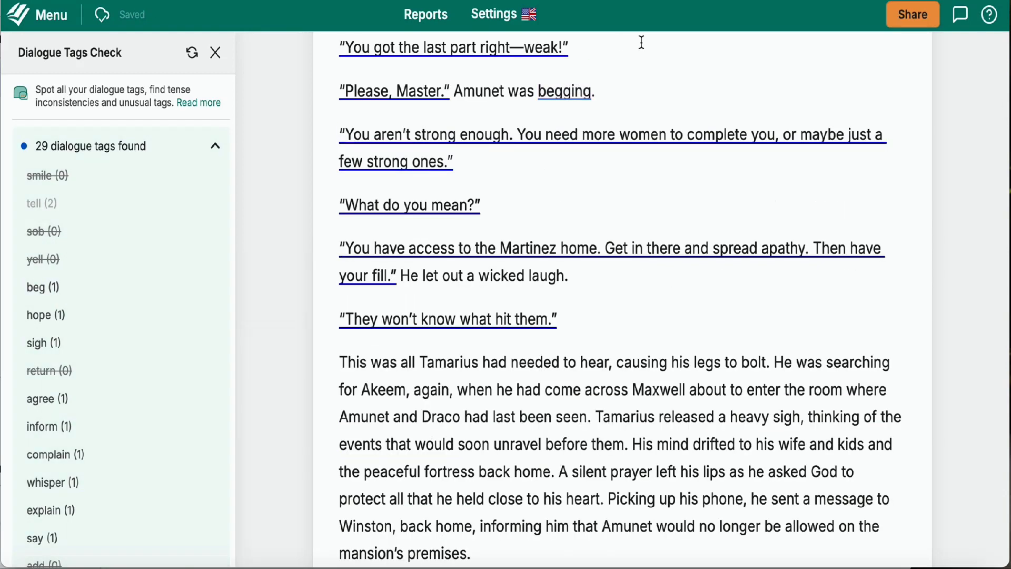
left_click(623, 90)
key("BackSpace")
key("BackSpace")
key("BackSpace")
key("BackSpace")
key("BackSpace")
key("BackSpace")
key("BackSpace")
key("BackSpace")
key("BackSpace")
key("BackSpace")
key("BackSpace")
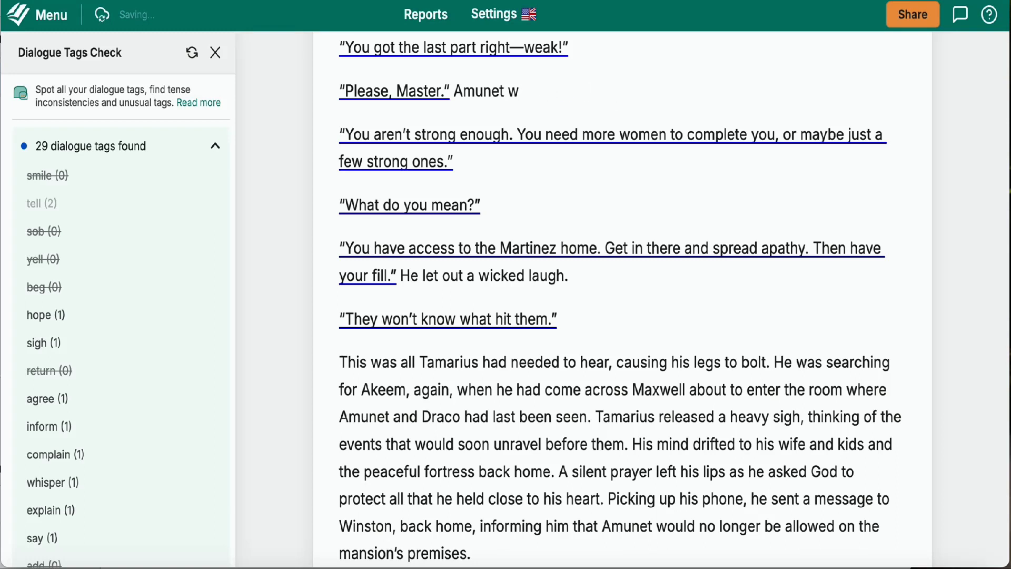
type("clasped her han")
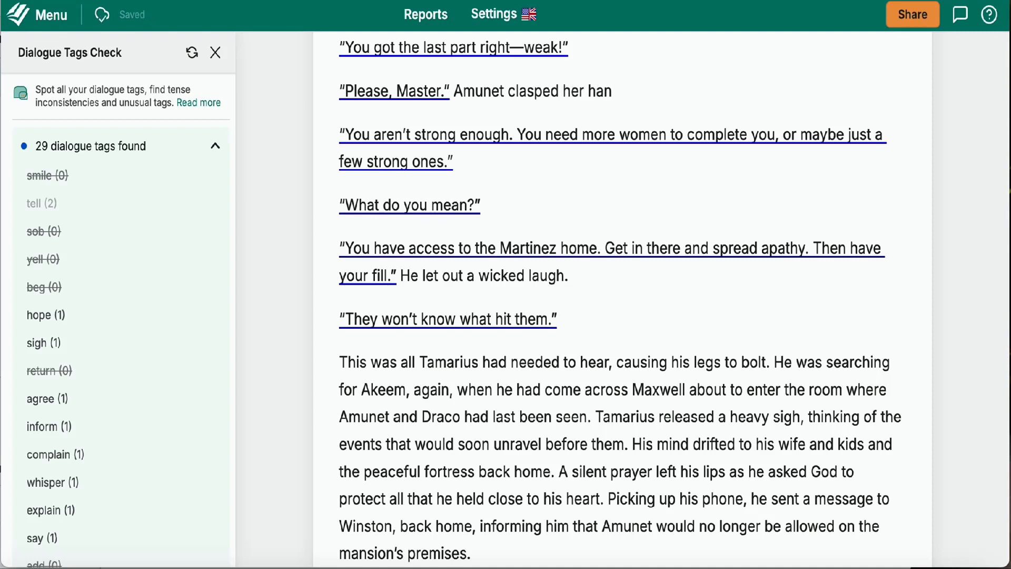
type("ds together")
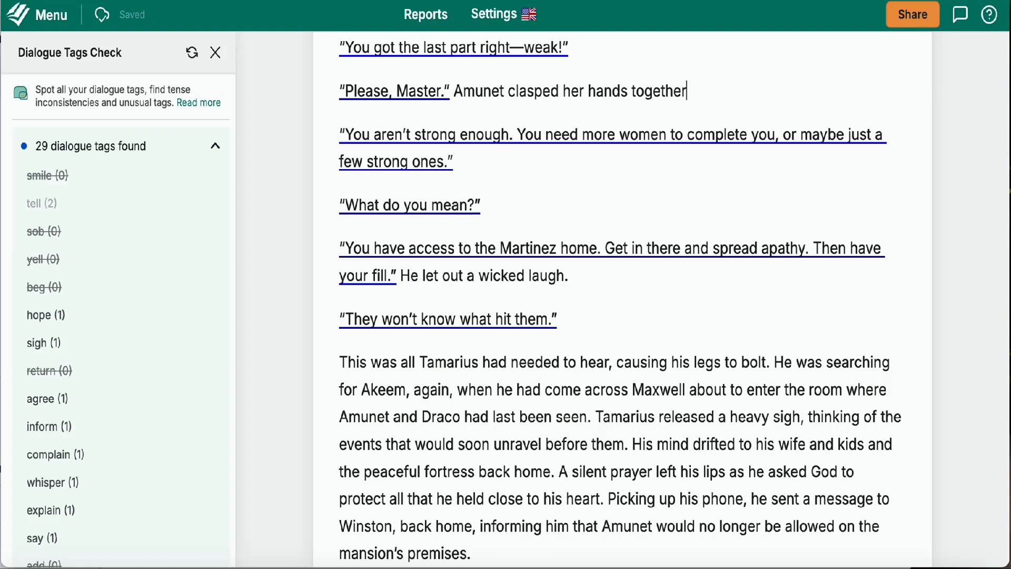
type("a, looking up ")
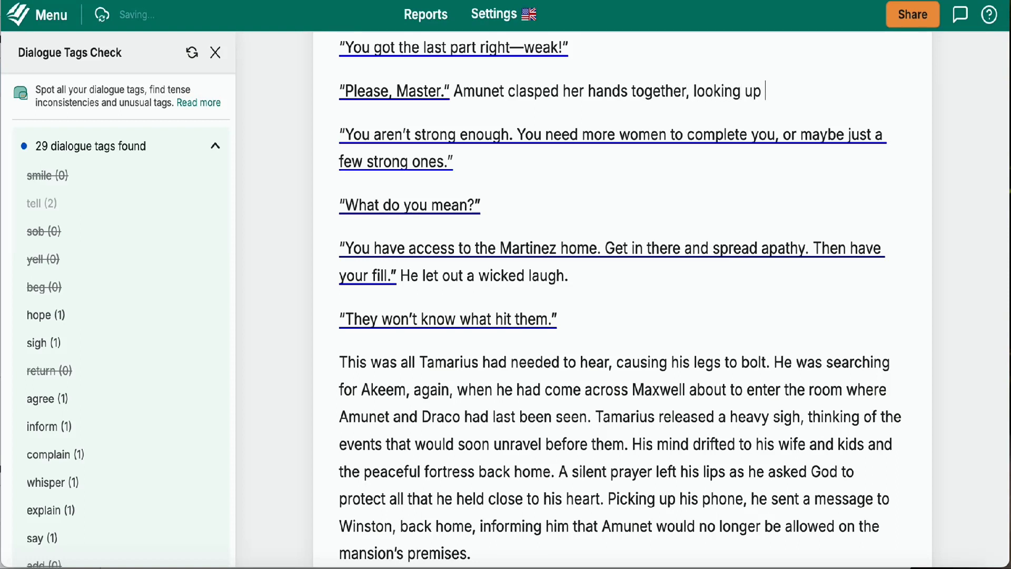
type("at him with pleading")
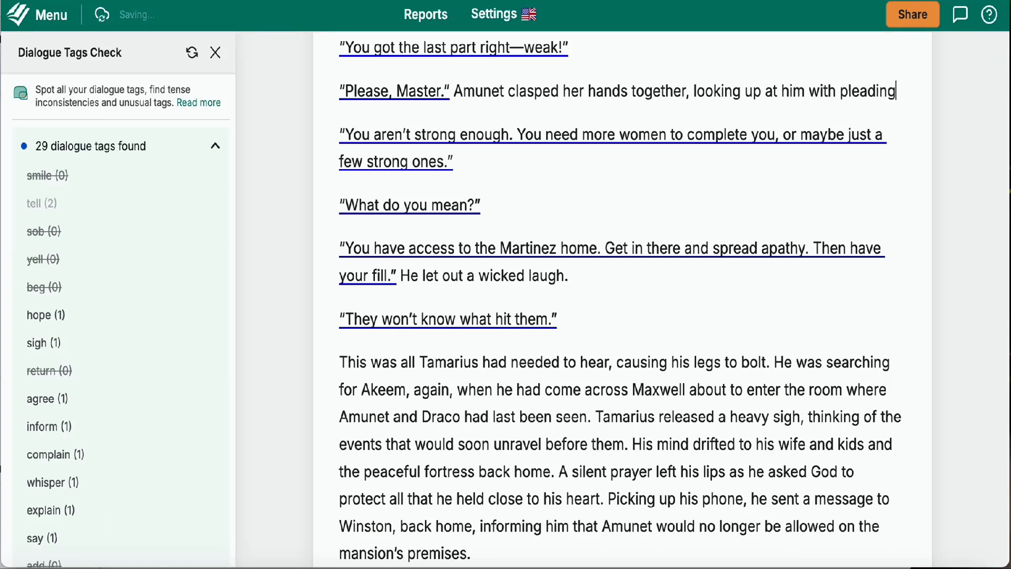
type(" eyes.")
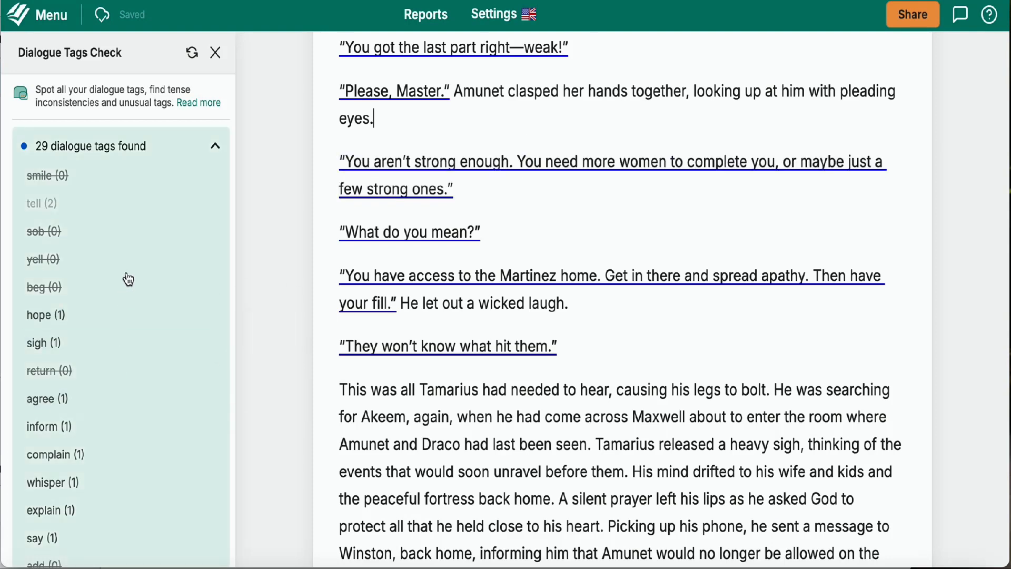
Go to the flagged "hope" tag and replace "was hoping" with "raised a brow," after the question about toxins in the brain
mouse_move(103, 321)
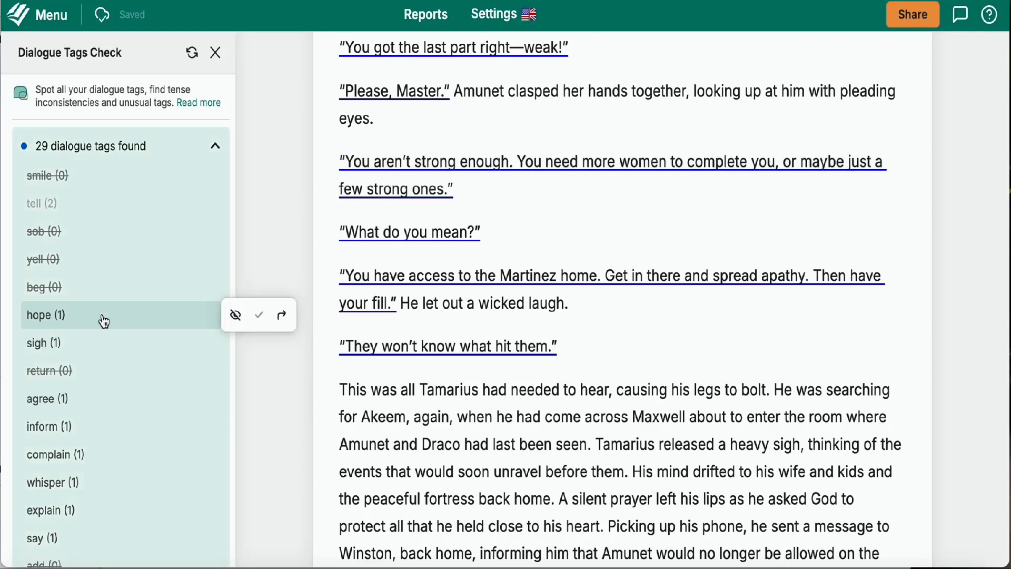
left_click(282, 315)
scroll(594, 316, "down", 5)
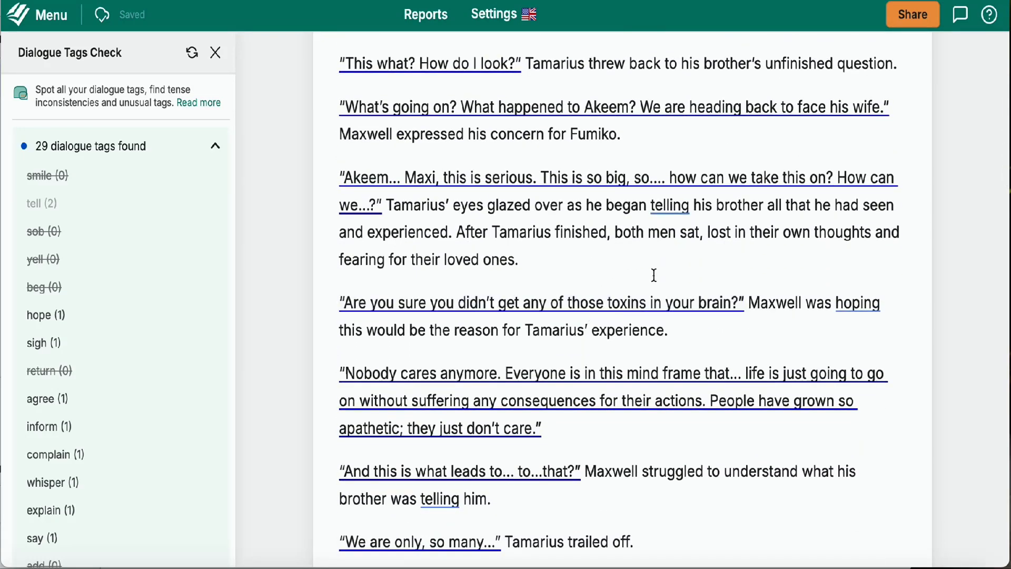
left_click(886, 306)
key("BackSpace")
key("BackSpace")
key("BackSpace")
key("BackSpace")
key("BackSpace")
key("BackSpace")
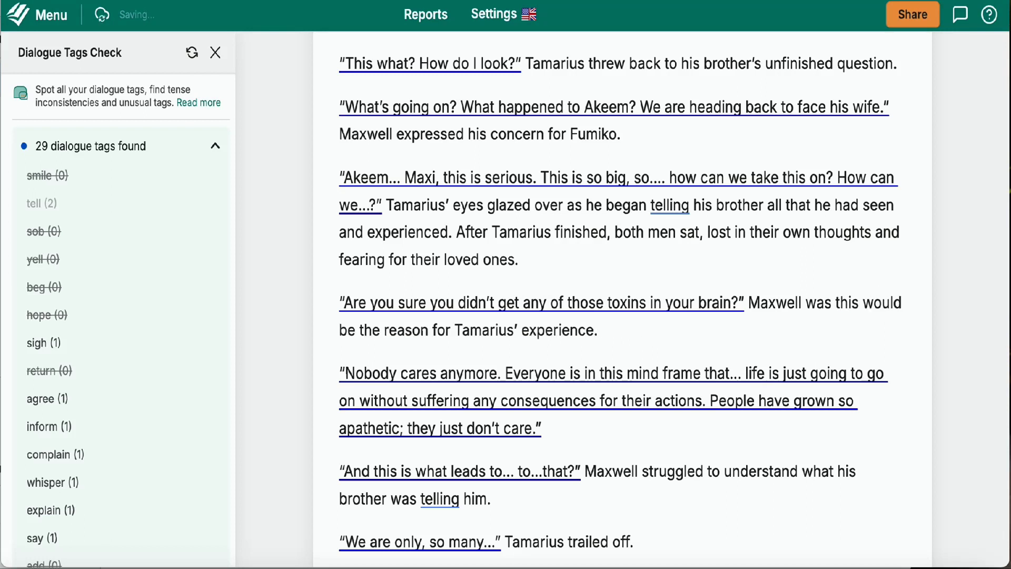
key("BackSpace")
key("BackSpace")
key("BackSpace")
key("BackSpace")
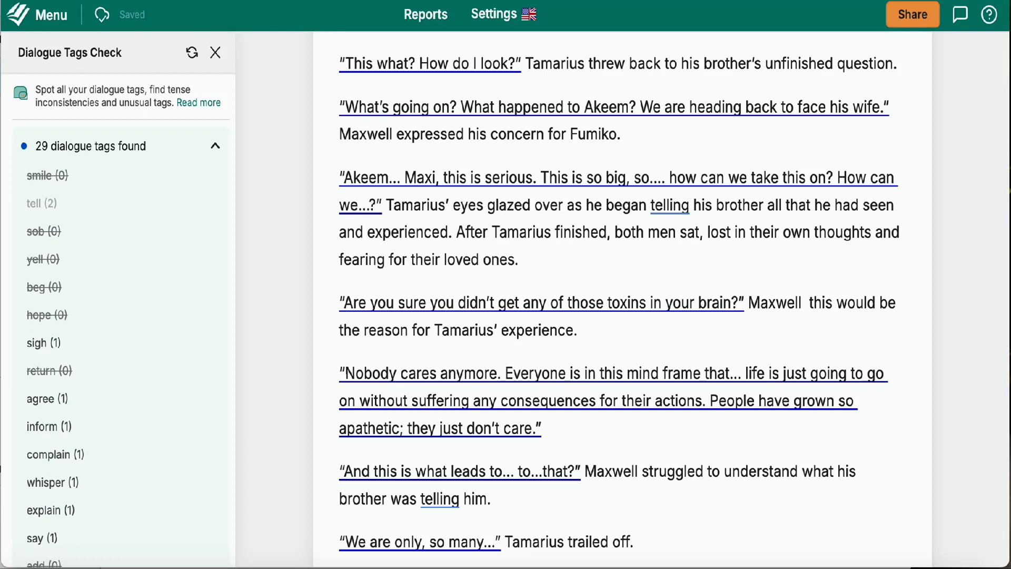
type("raise")
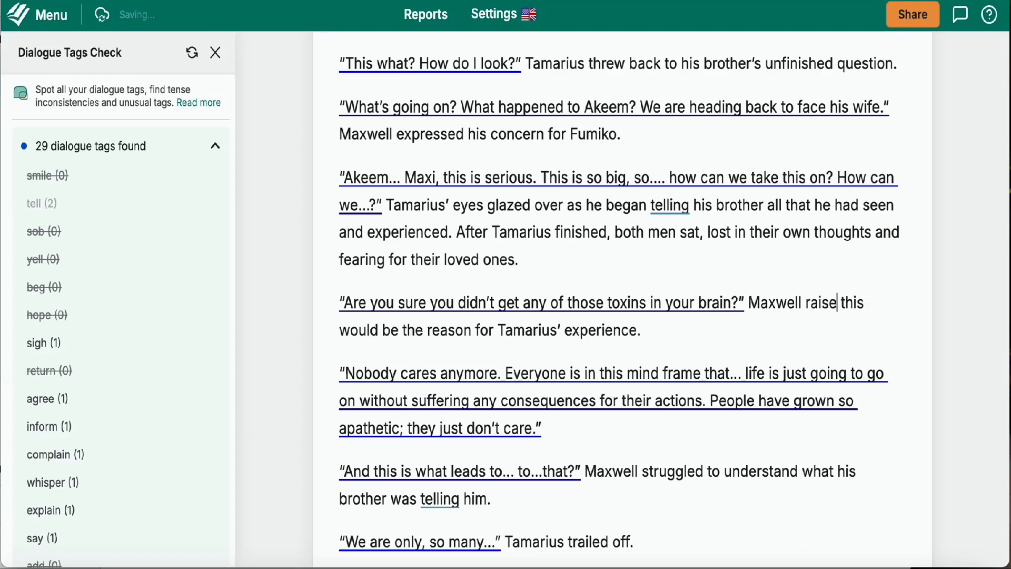
type("d a brow,")
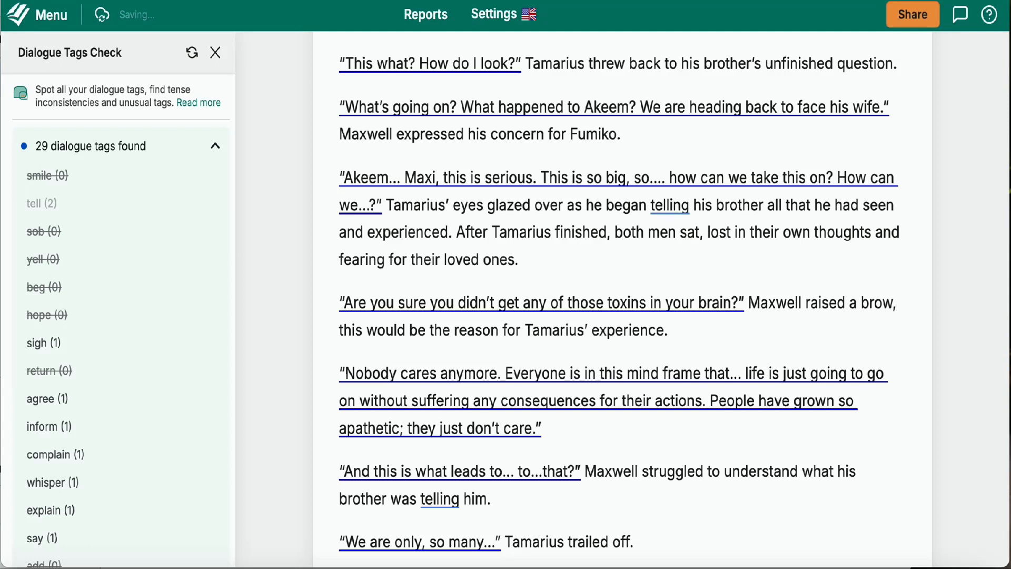
left_click_drag(744, 304, 342, 304)
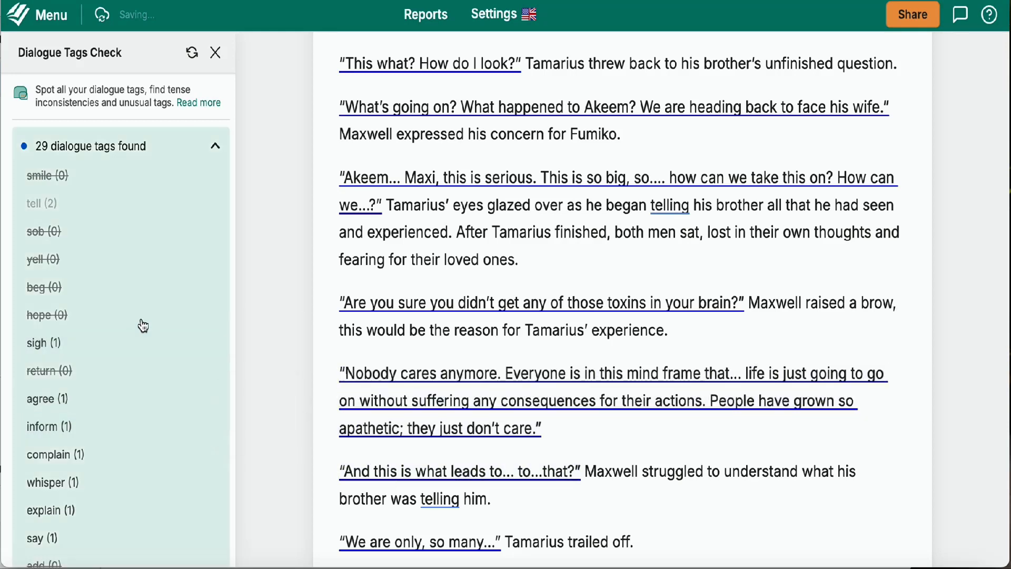
Go to the flagged "sigh" tag and replace "sighed" after "Okay." with "released a heavy breath"
mouse_move(145, 349)
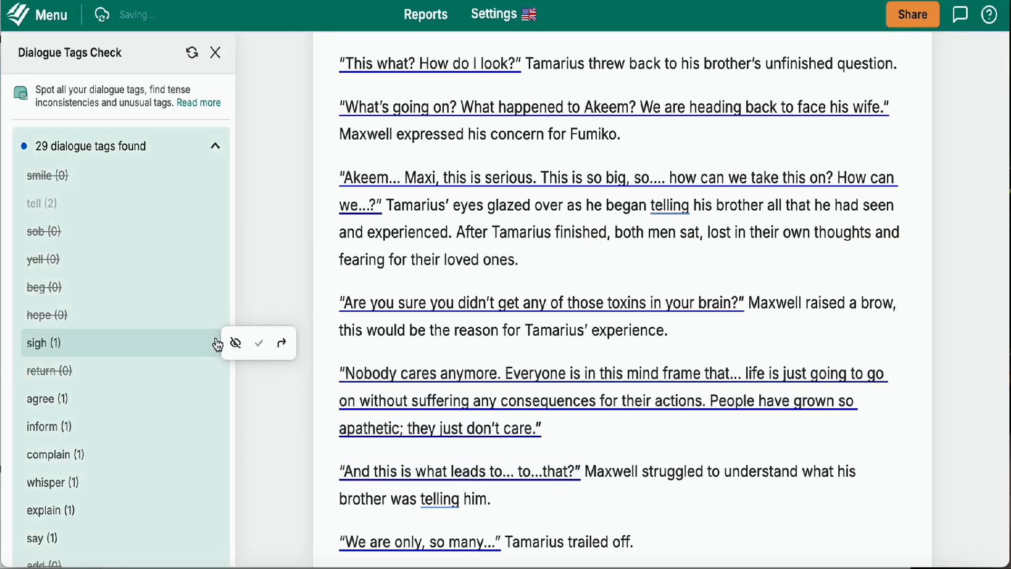
left_click(280, 345)
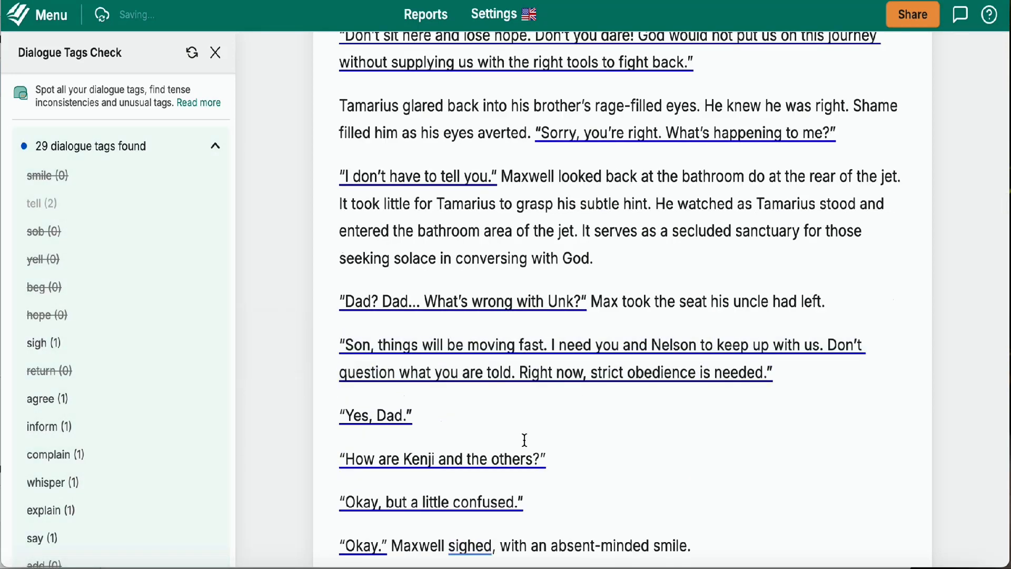
scroll(460, 443, "down", 5)
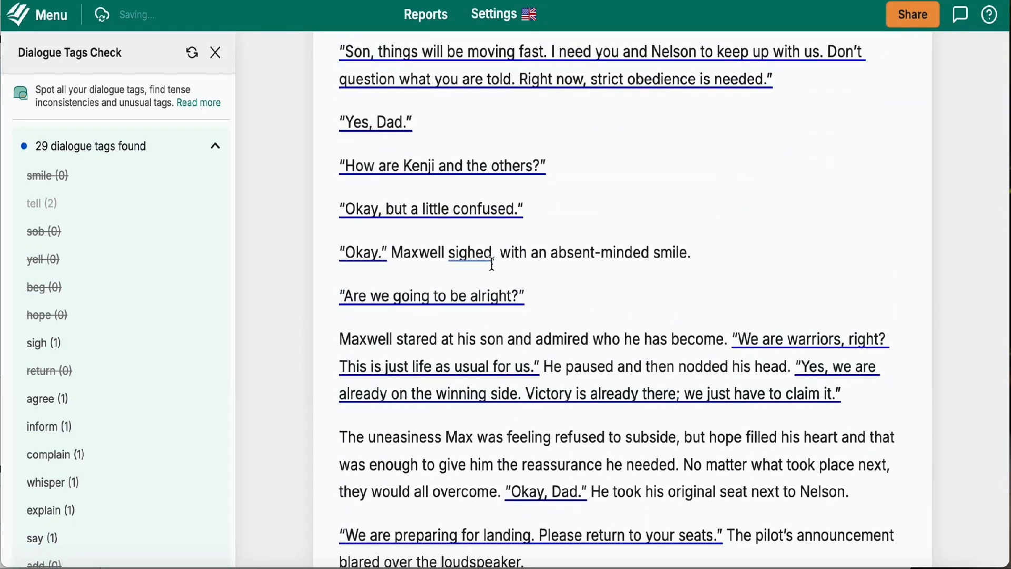
left_click(491, 258)
key("BackSpace")
key("BackSpace")
key("BackSpace")
key("BackSpace")
key("BackSpace")
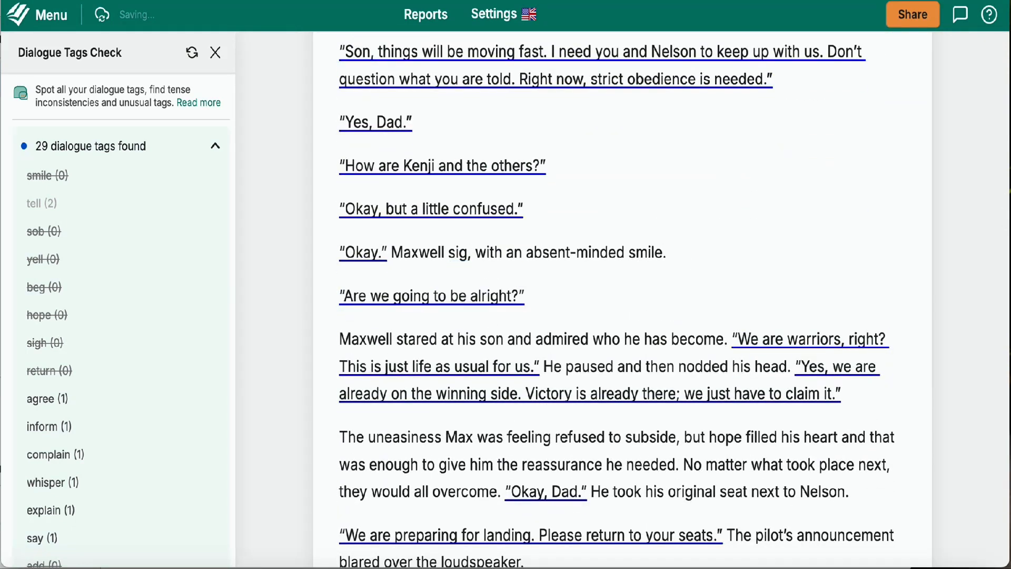
key("BackSpace")
type("release")
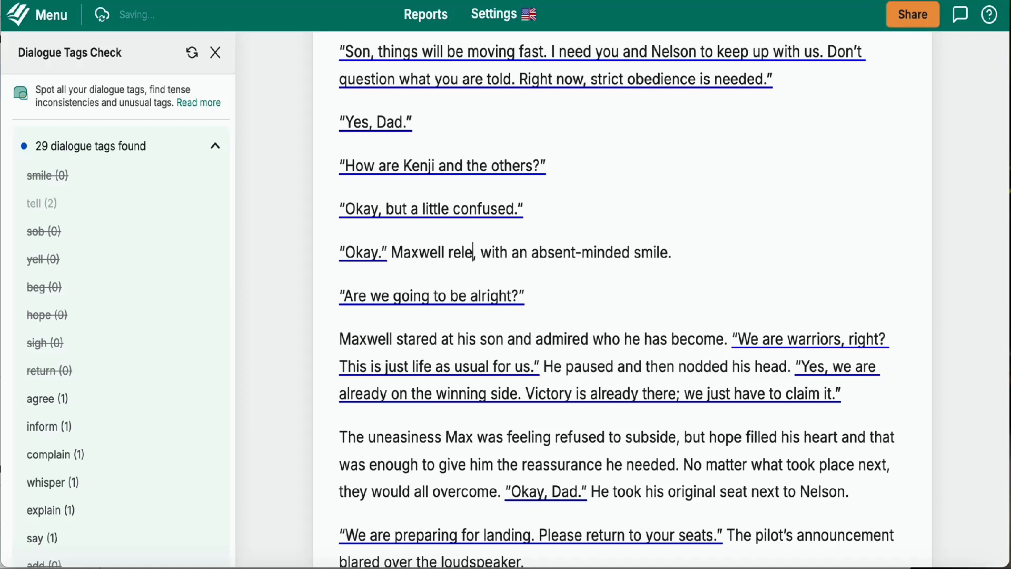
type("d a heavy ")
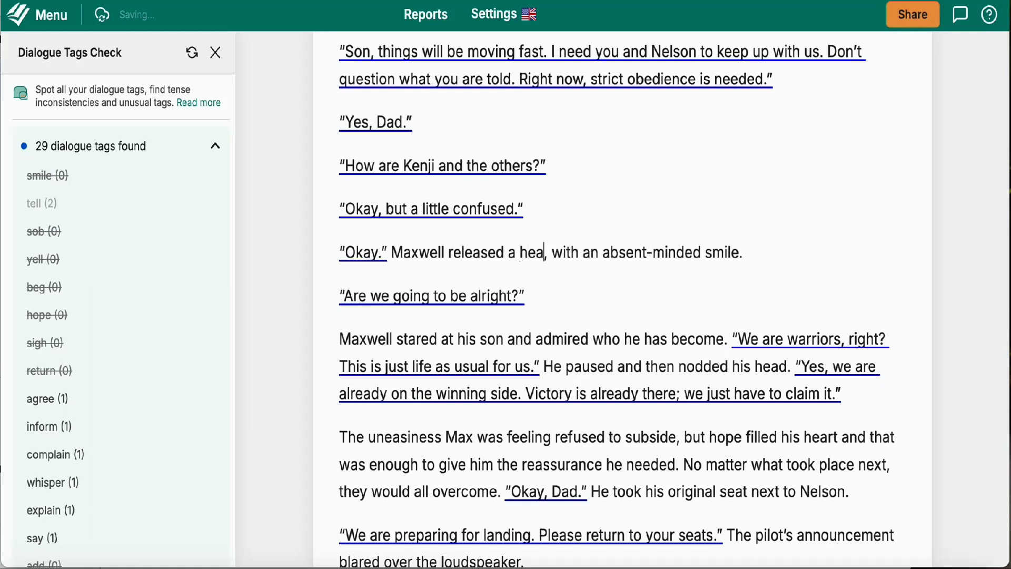
type("breath")
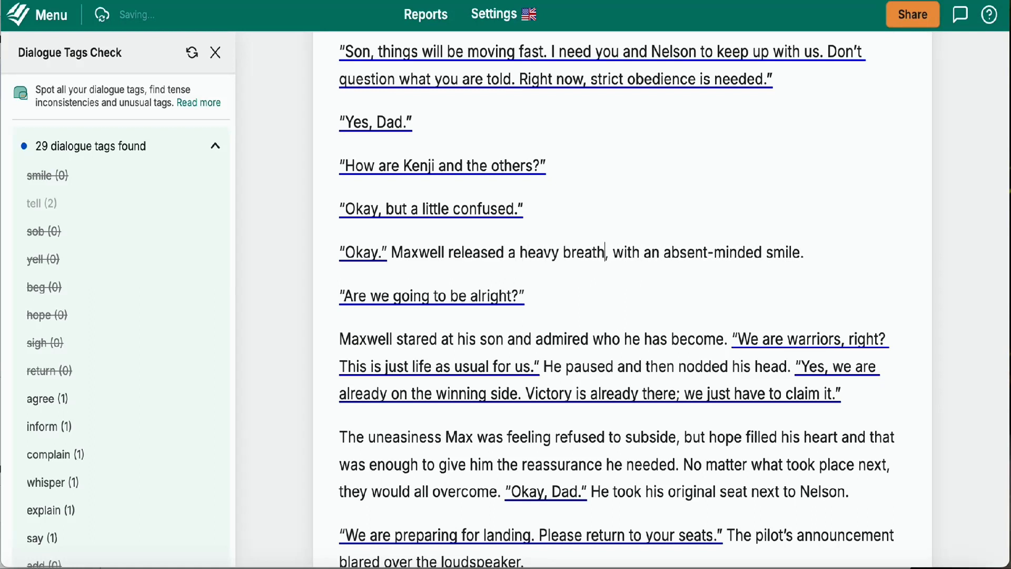
Go to the flagged "agree" tag and replace "agreed" after "Don't we all," with "glanced at his brother"
mouse_move(116, 405)
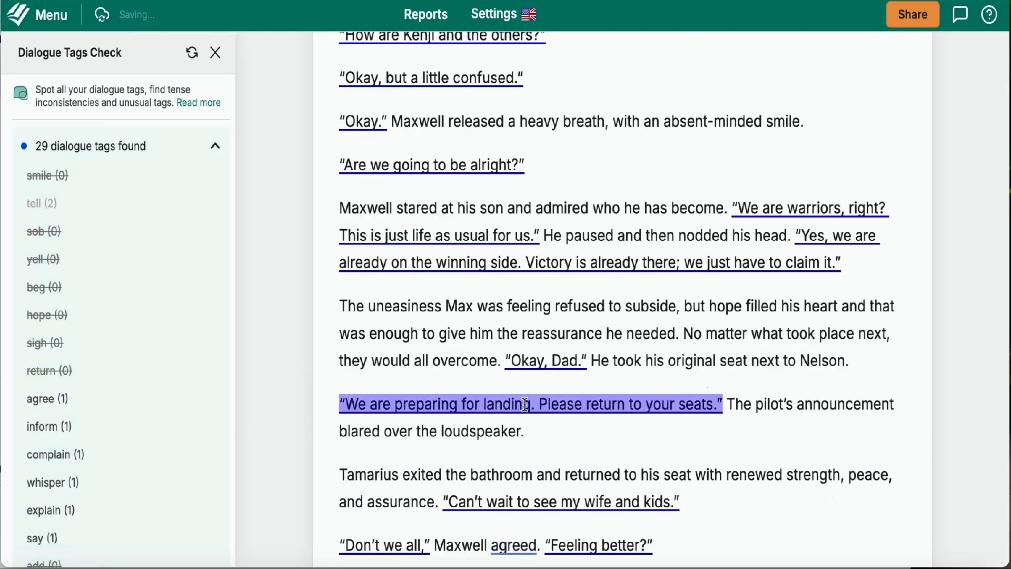
scroll(525, 405, "down", 3)
scroll(525, 404, "down", 1)
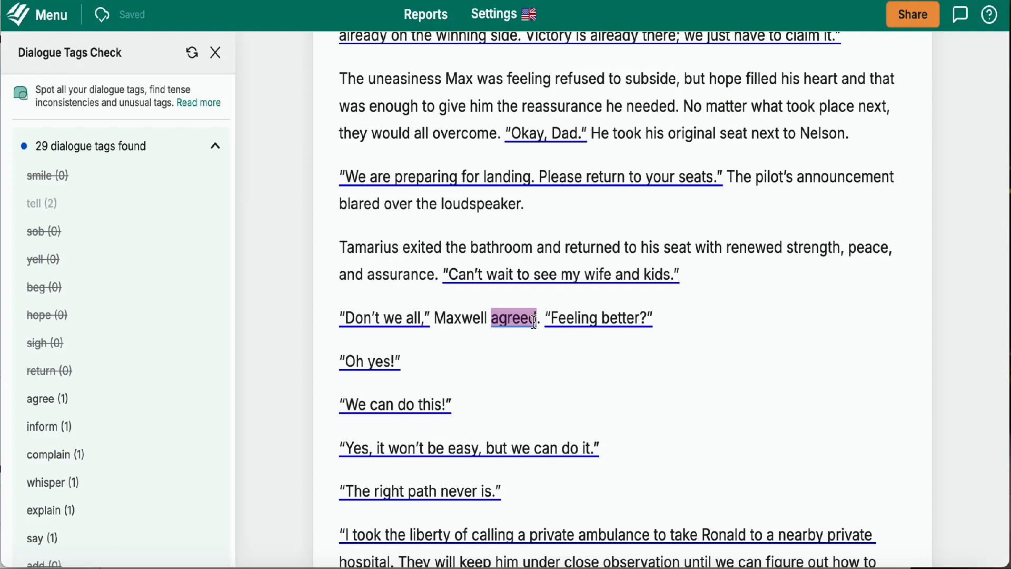
type("ag")
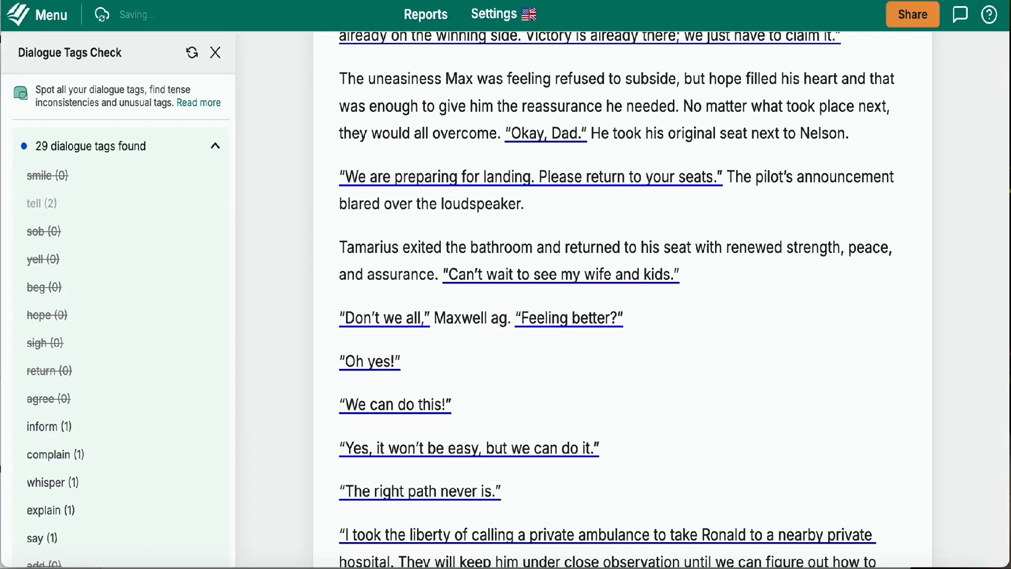
key("BackSpace")
key("BackSpace")
type("glanc")
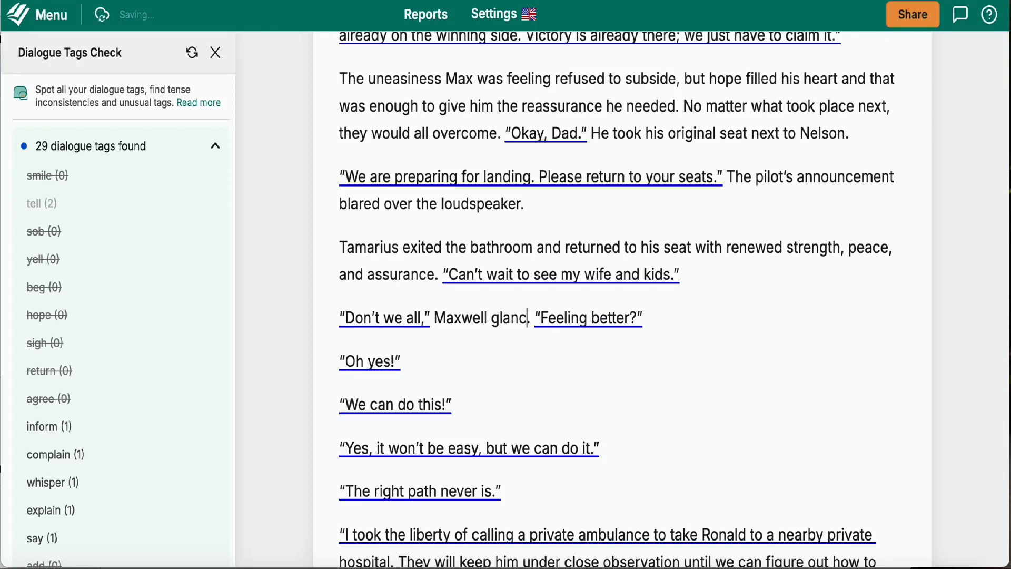
type("ed at his b")
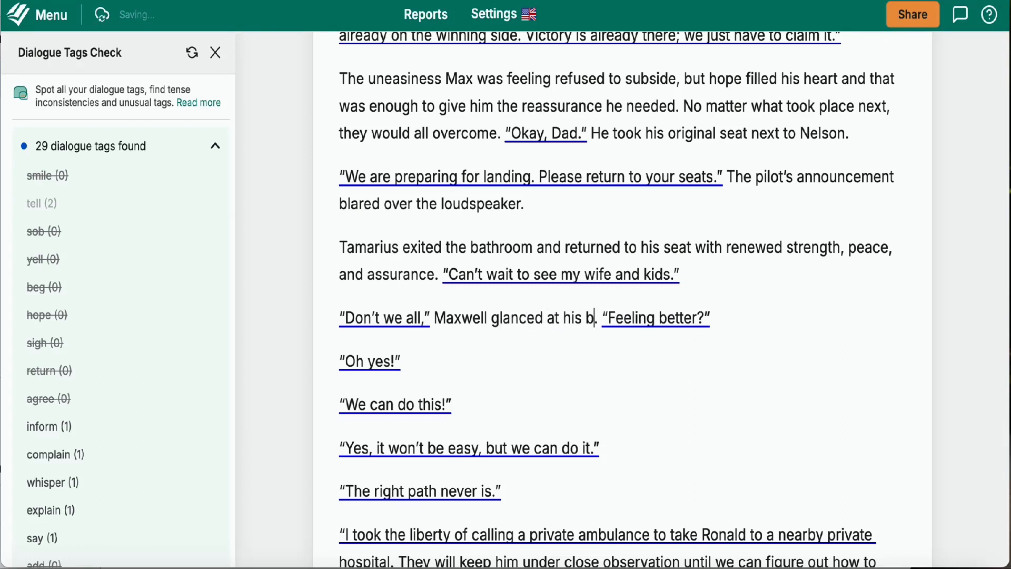
type("roth")
key("BackSpace")
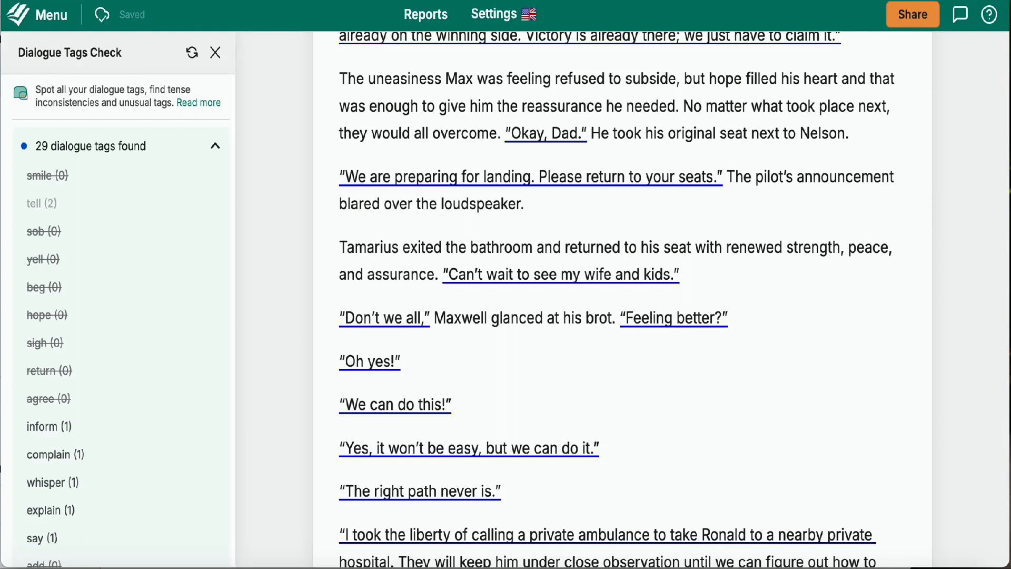
type("her")
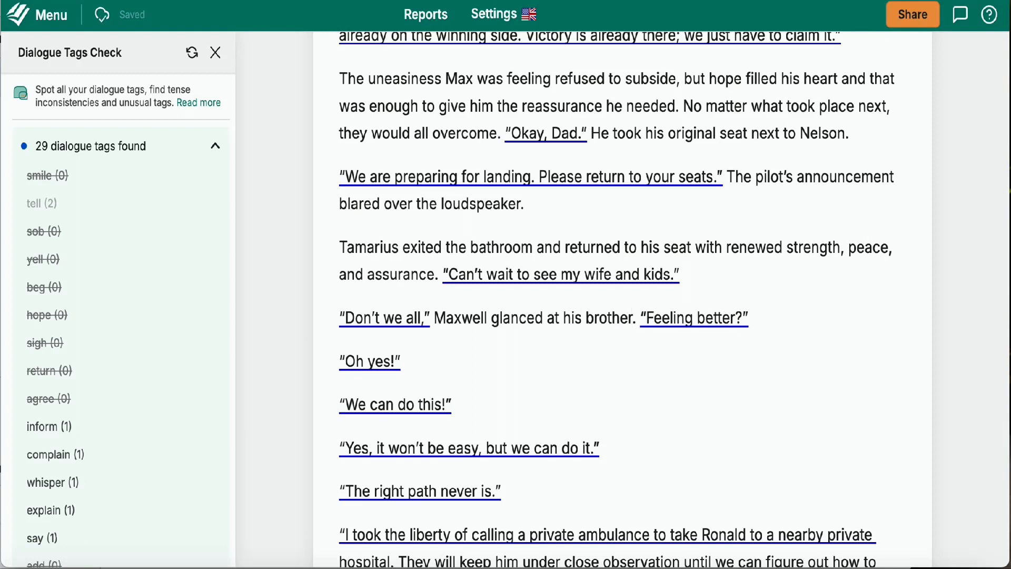
key("BackSpace")
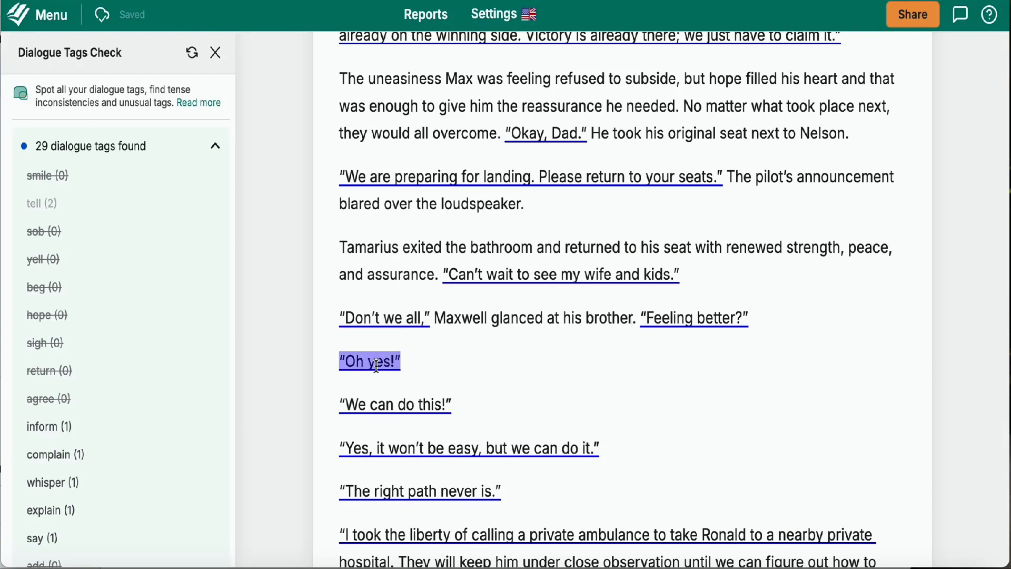
Go to the flagged "inform" tag and change the comma after "bring him back" to a period
mouse_move(66, 432)
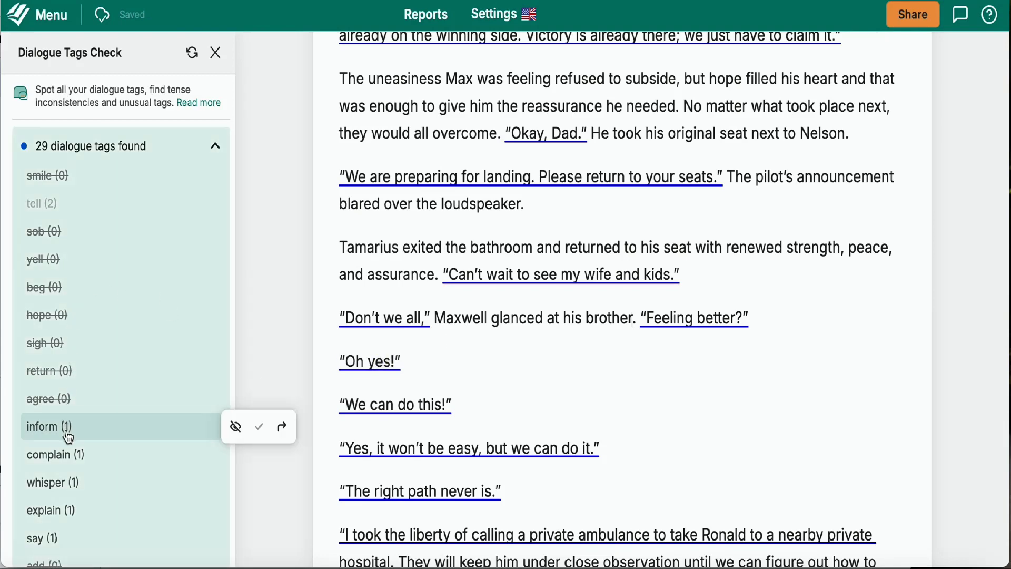
left_click(283, 426)
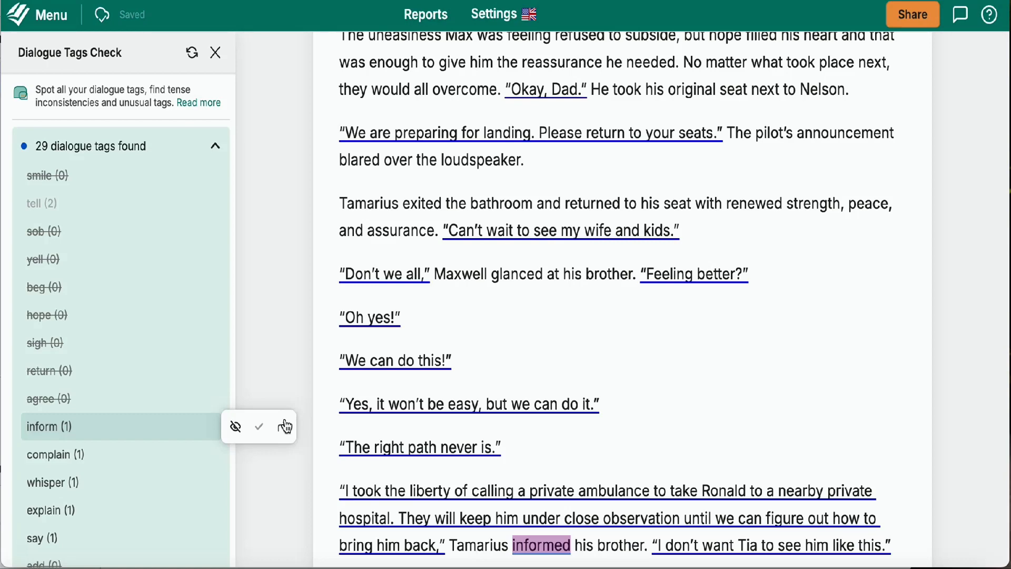
scroll(271, 408, "down", 6)
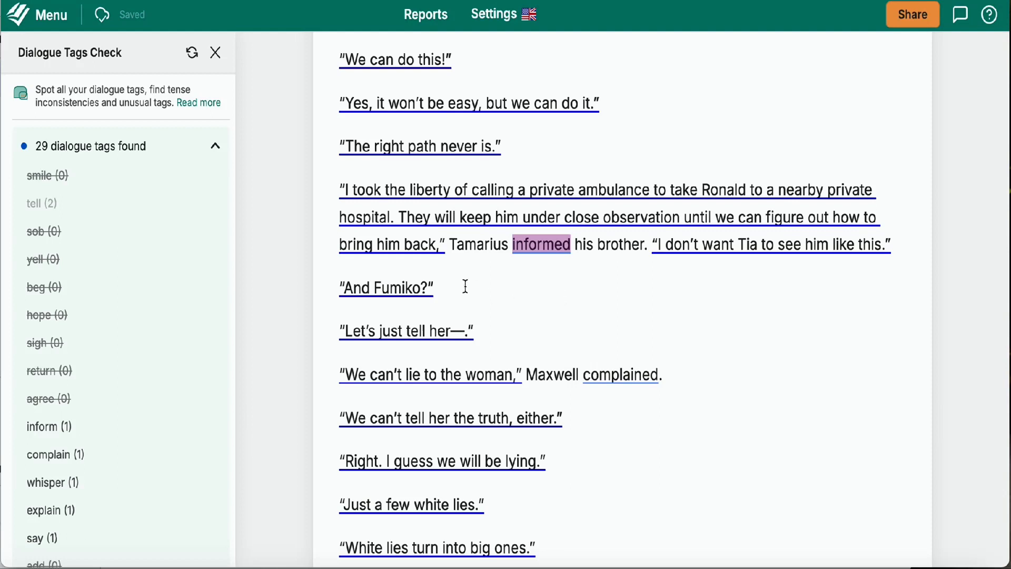
left_click(442, 252)
left_click(442, 251)
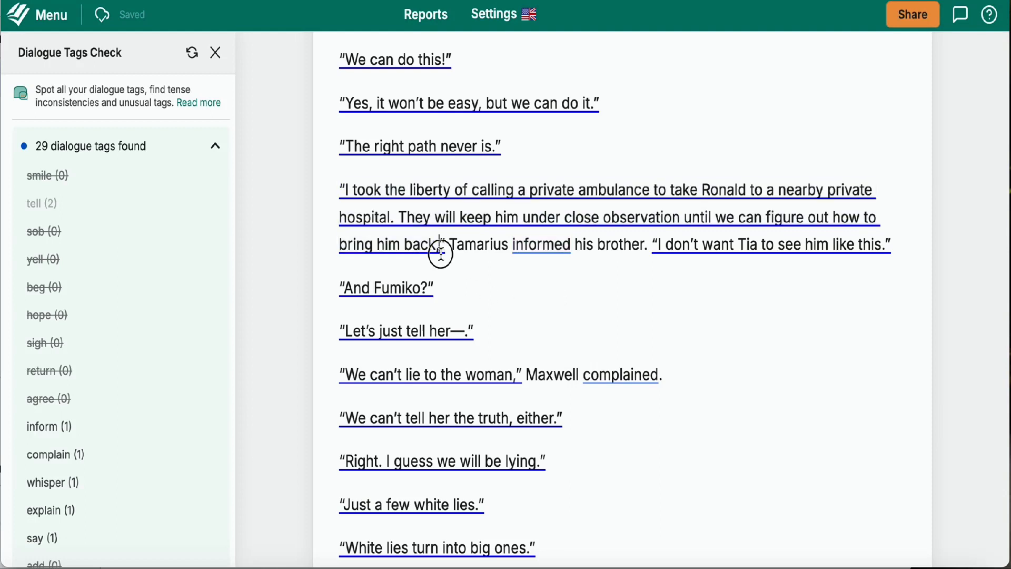
key("BackSpace")
type(".")
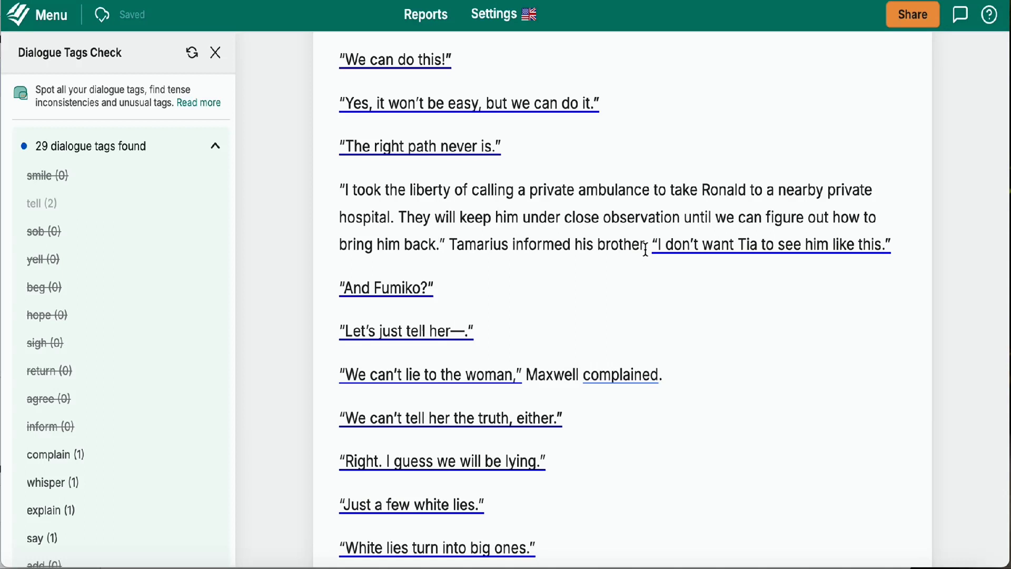
Replace "informed his brother" after the private ambulance dialogue with "nodded his head"
left_click(645, 246)
key("BackSpace")
key("BackSpace")
key("BackSpace")
key("BackSpace")
key("BackSpace")
key("BackSpace")
key("BackSpace")
key("BackSpace")
key("BackSpace")
key("BackSpace")
key("BackSpace")
key("BackSpace")
key("BackSpace")
key("BackSpace")
key("BackSpace")
key("BackSpace")
key("BackSpace")
key("BackSpace")
key("BackSpace")
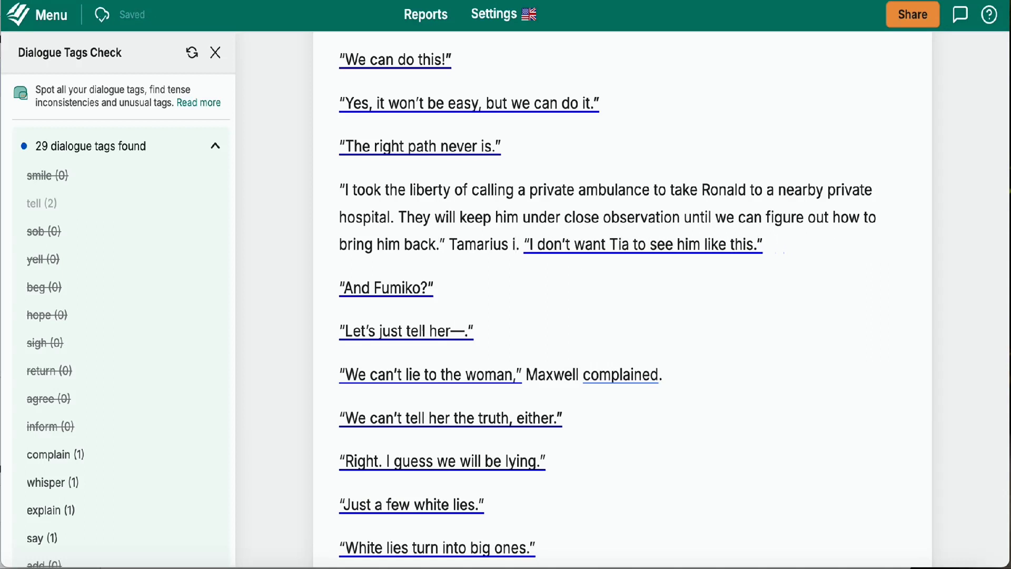
key("BackSpace")
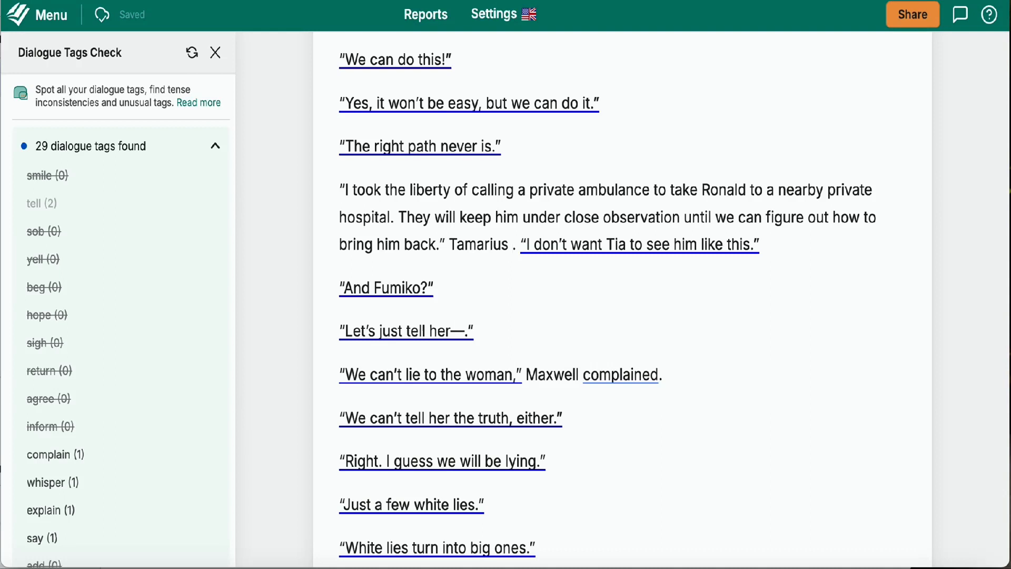
type("nod")
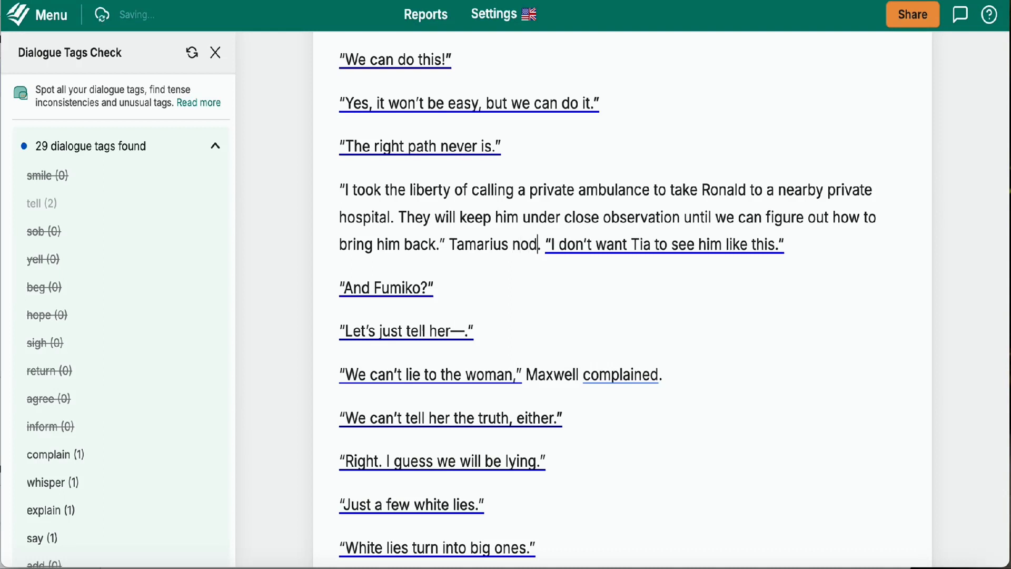
type("ded his he")
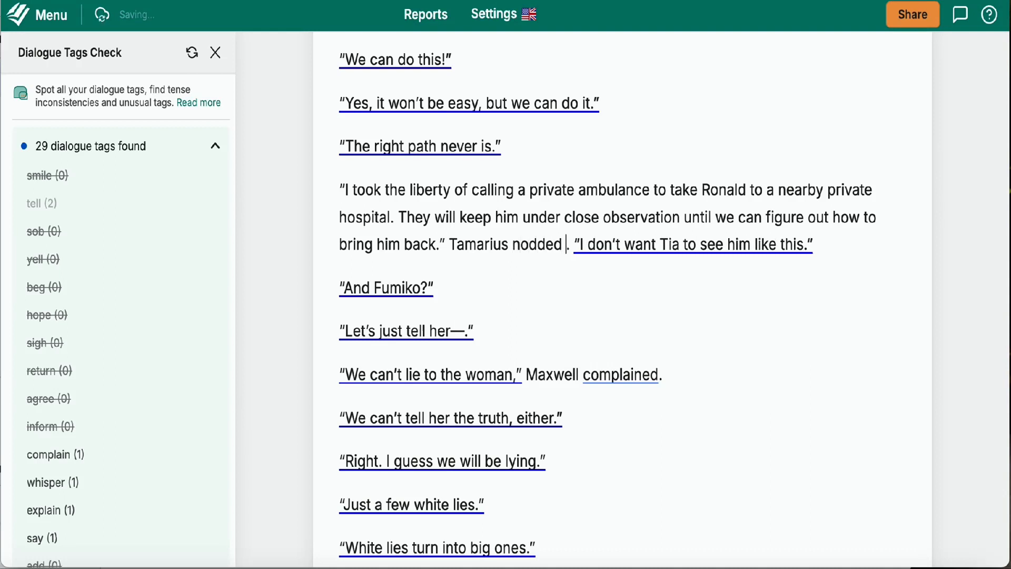
type("ad")
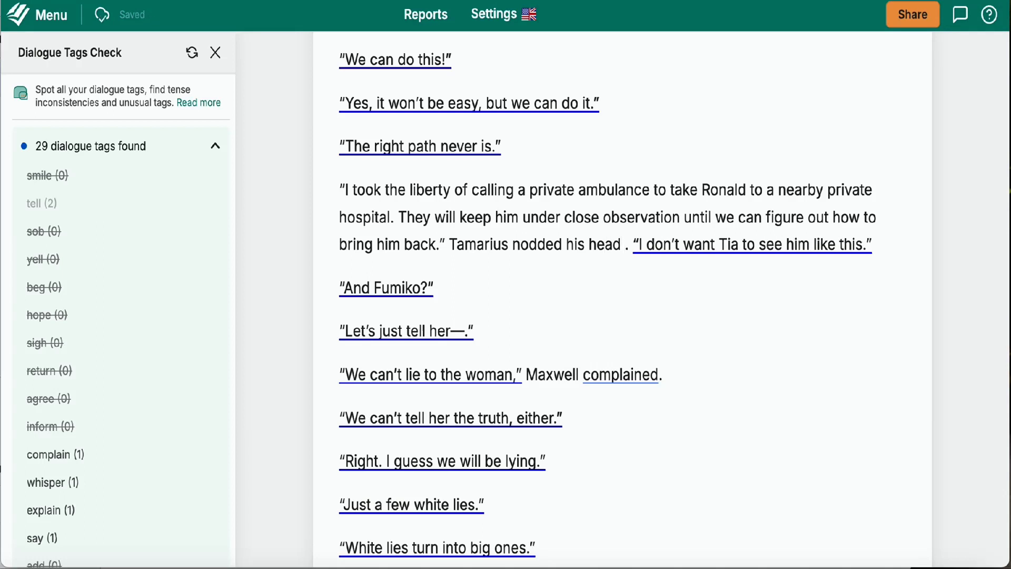
key("BackSpace")
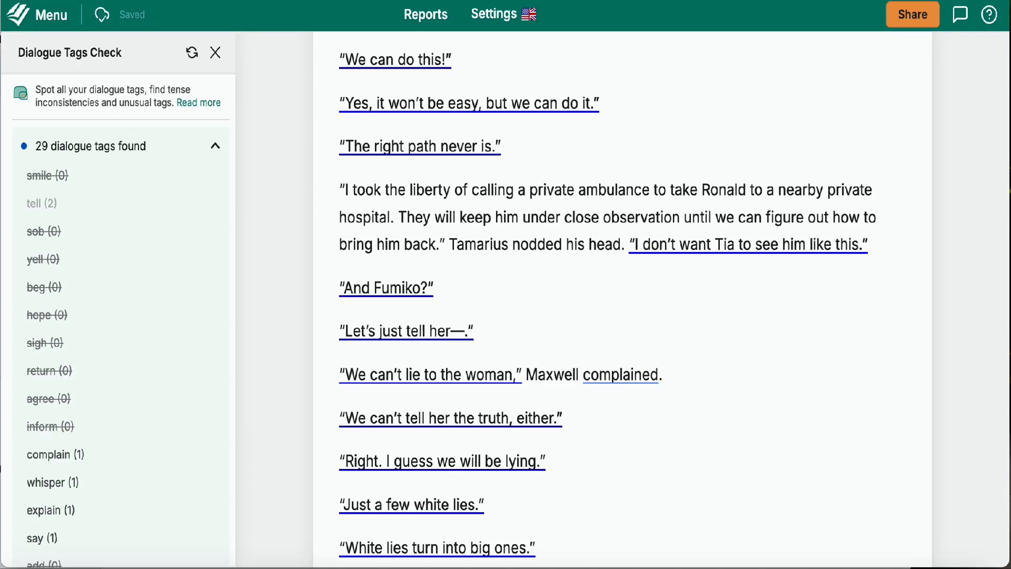
Extend the action beat after "nodded his head" with "appreciative of his brother's quick thinking"
type("apprecia")
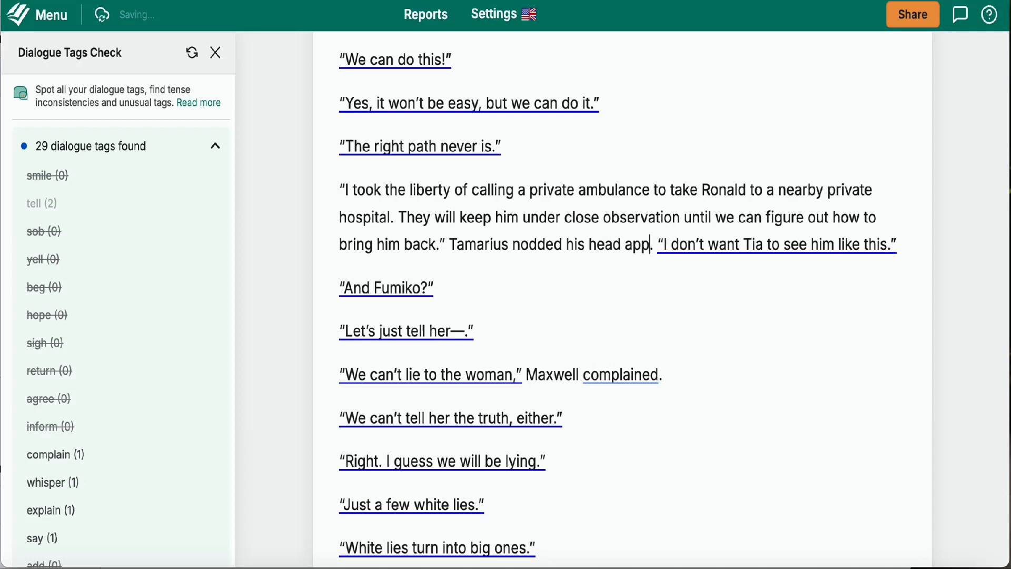
type("tive of his ")
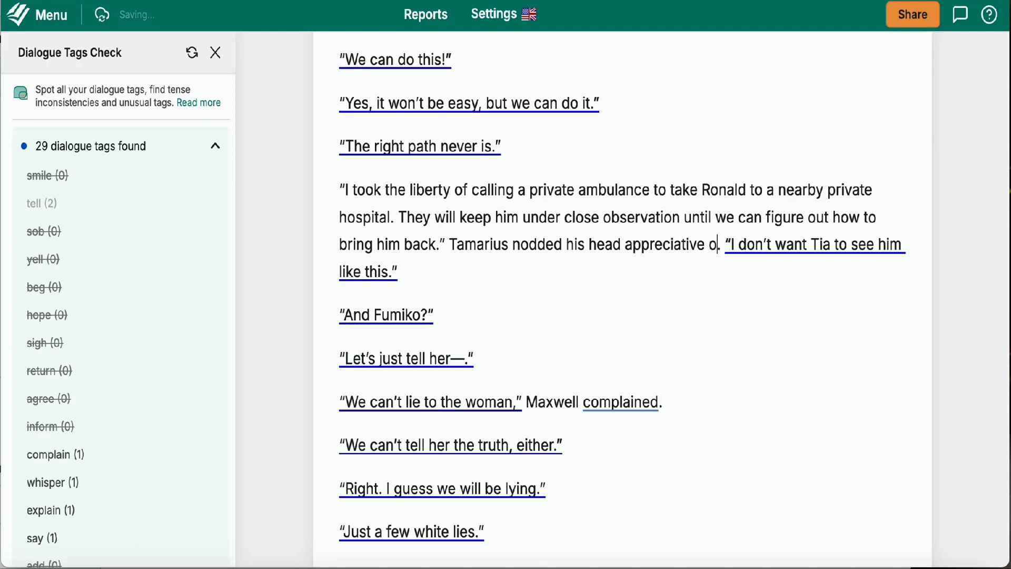
type("brother")
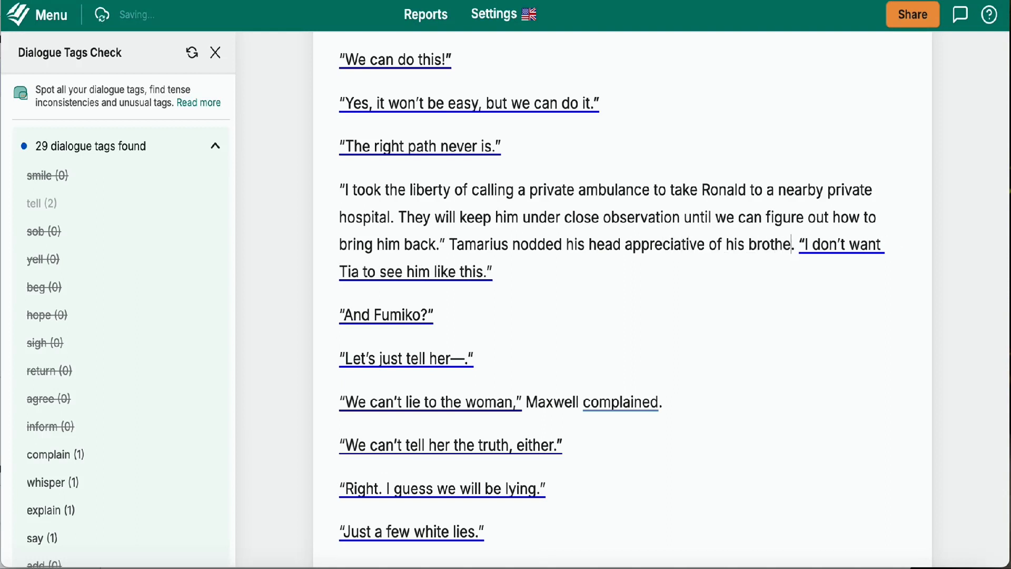
type("'s")
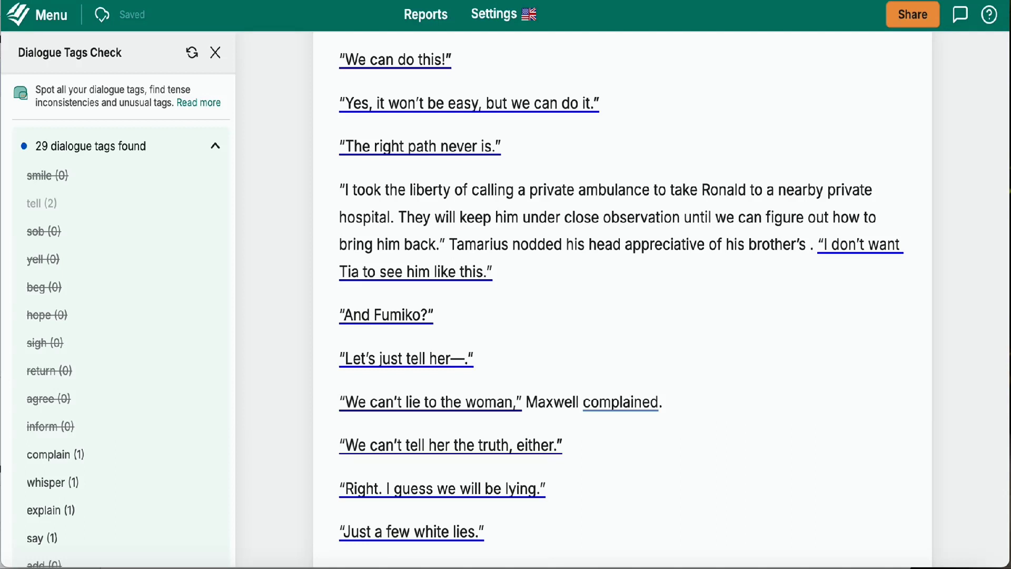
type("quicj")
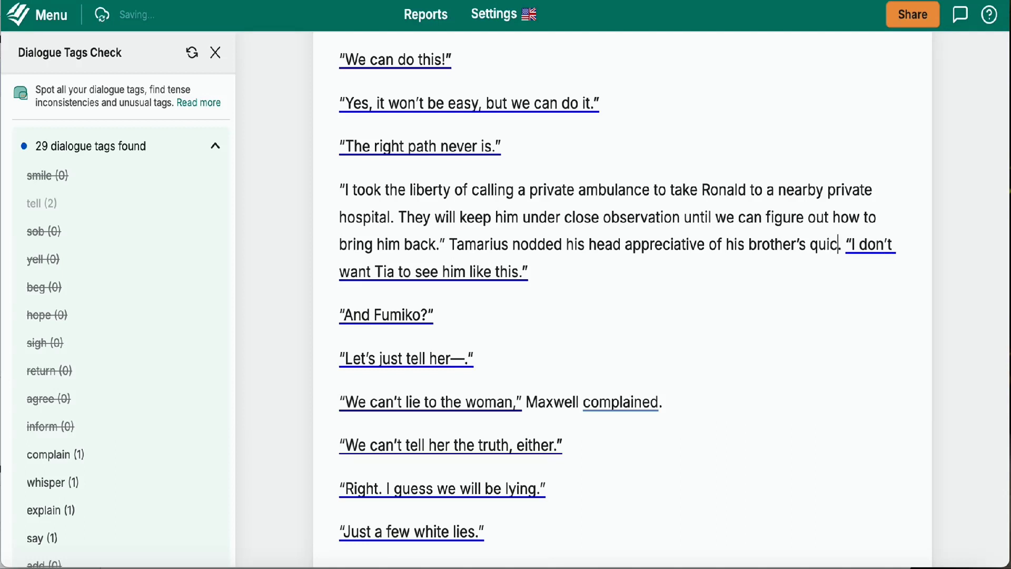
key("BackSpace")
type("k thi")
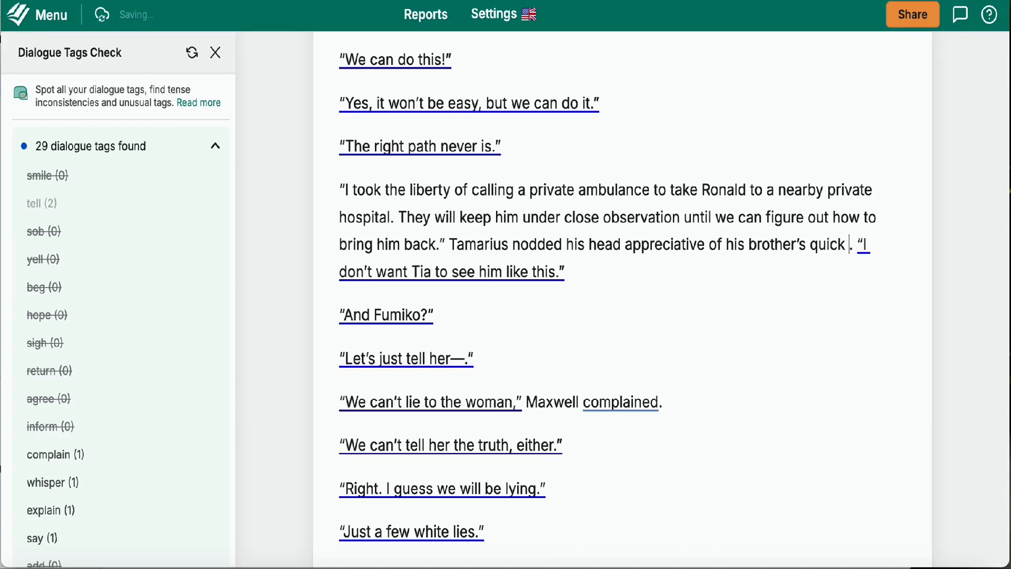
type("nk")
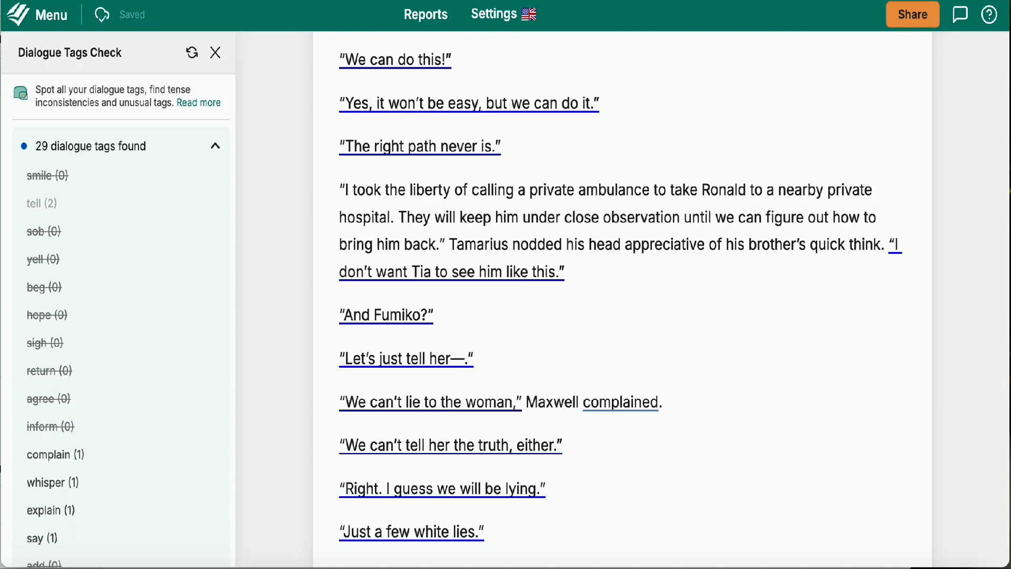
type("ing")
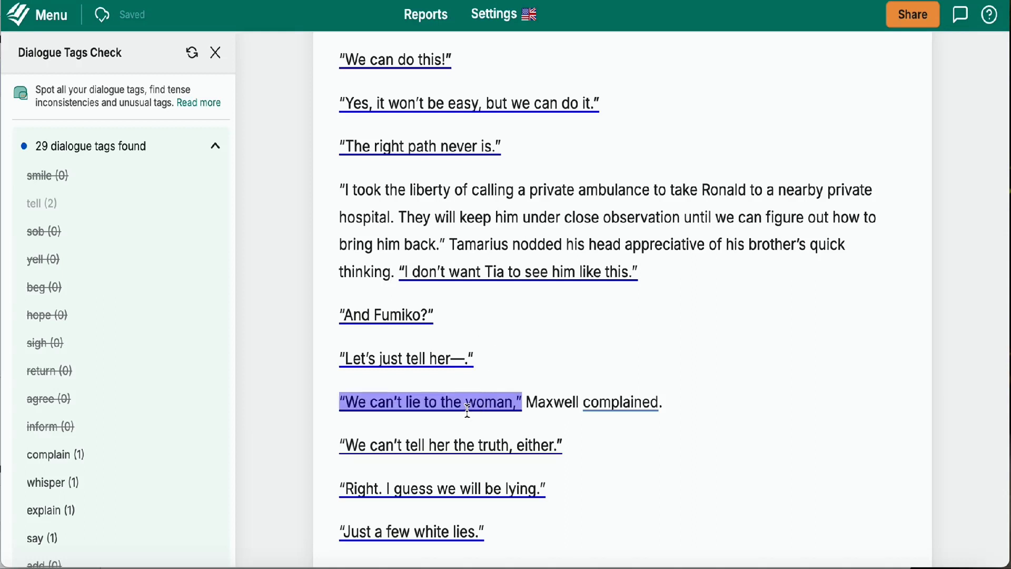
Replace "complained" after "We can't lie to the woman," with "raised his voice as he looked at Tamarius sternly"
left_click(667, 402)
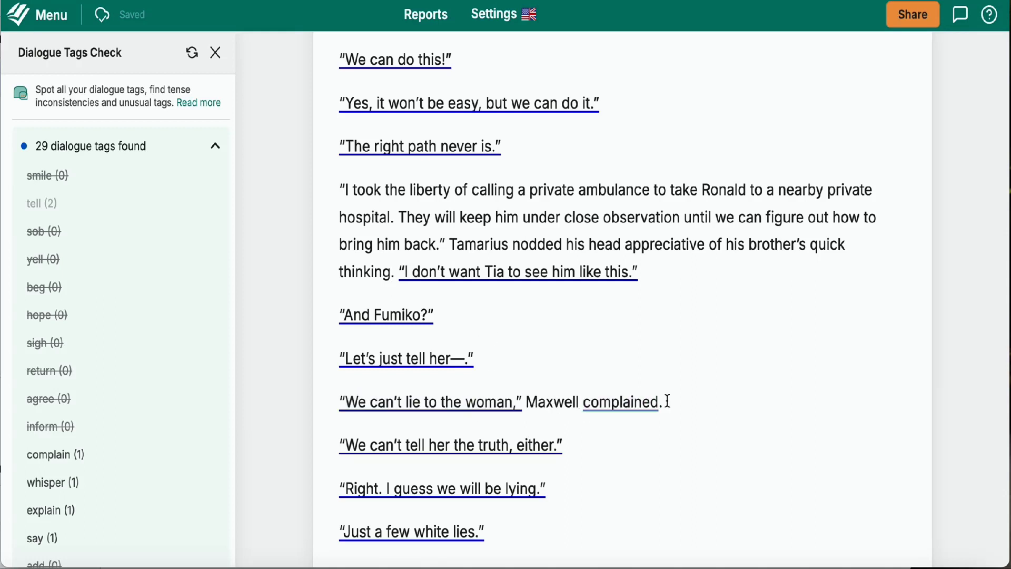
key("BackSpace")
key("BackSpace")
key("BackSpace")
key("BackSpace")
key("BackSpace")
key("BackSpace")
key("BackSpace")
key("BackSpace")
key("BackSpace")
key("BackSpace")
key("BackSpace")
key("BackSpace")
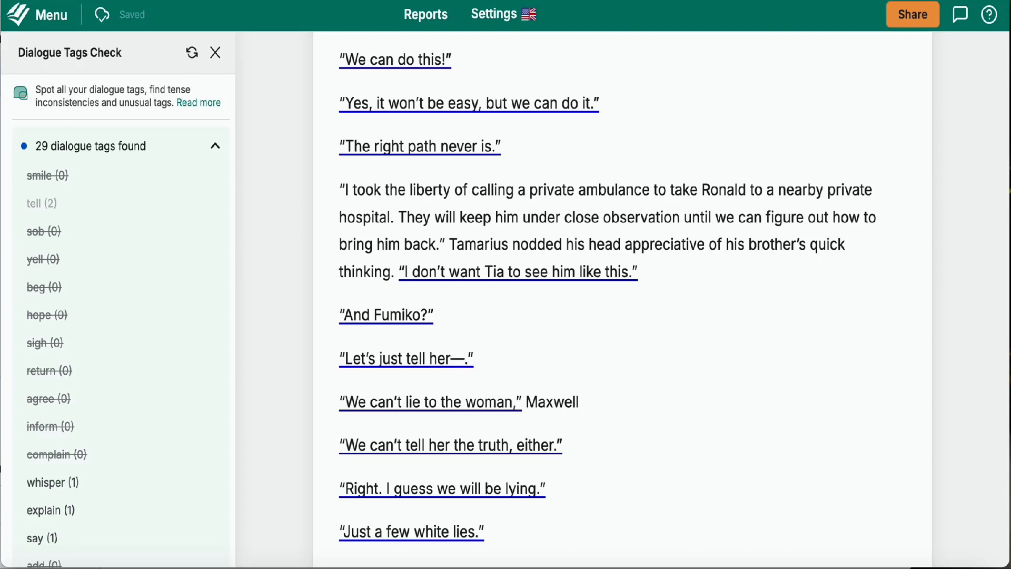
type("raised his voi")
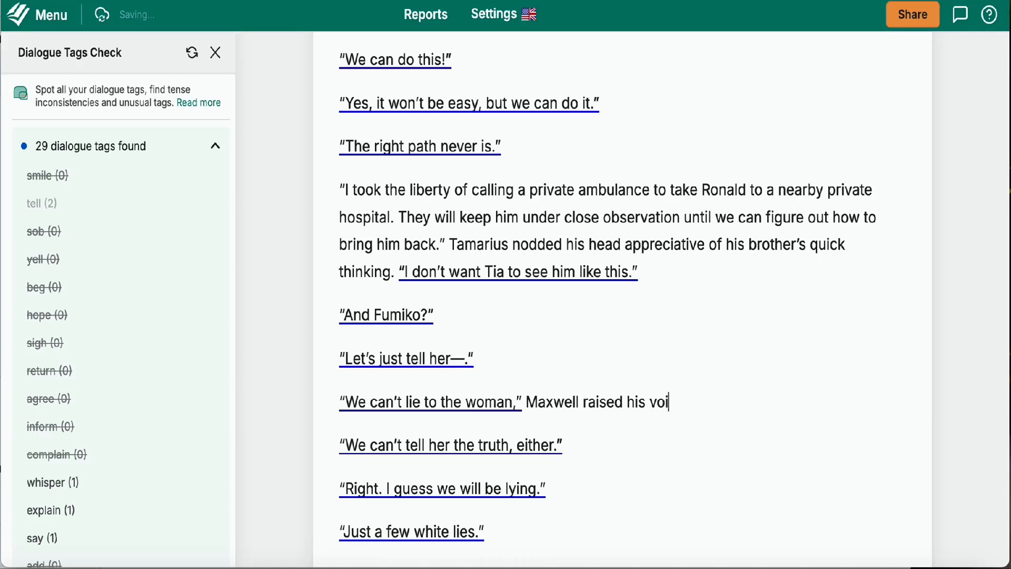
type("ce as he looked at hi")
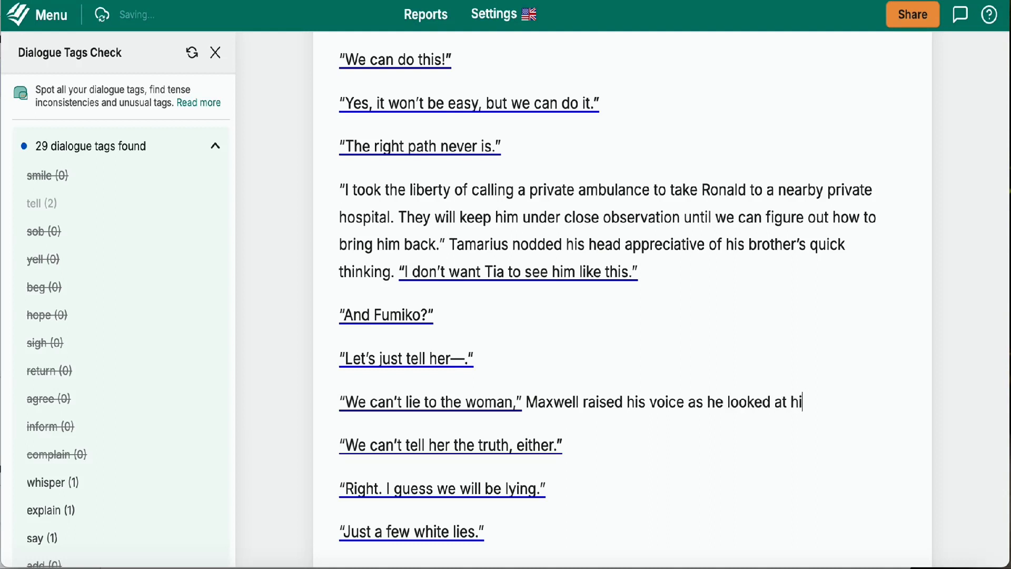
key("BackSpace")
type("Tamarius st")
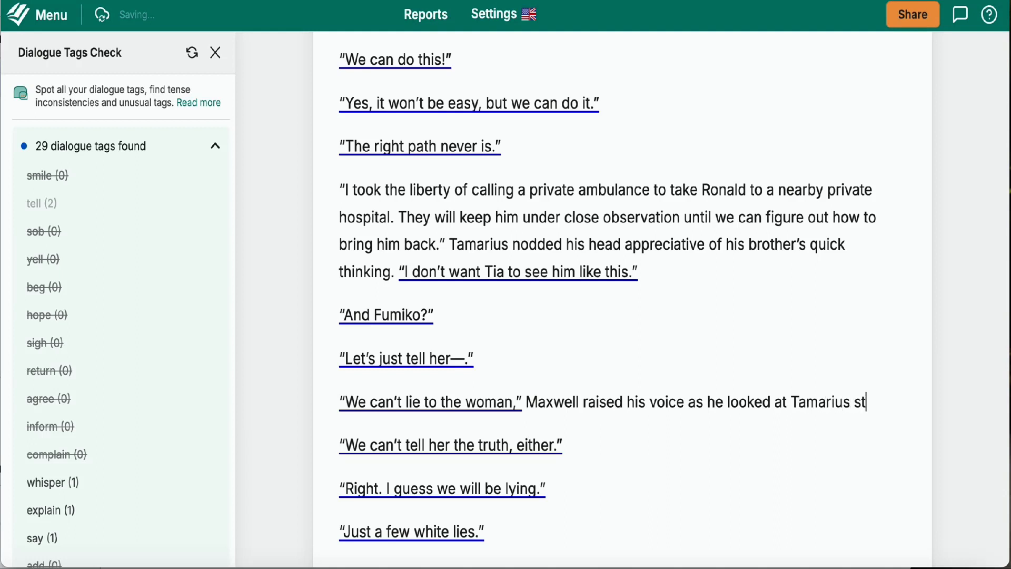
type("ernly.")
Go to the flagged "whisper" tag and replace "whispering" before "Daddy's home" with "speaking"
scroll(515, 439, "down", 2)
scroll(515, 438, "down", 2)
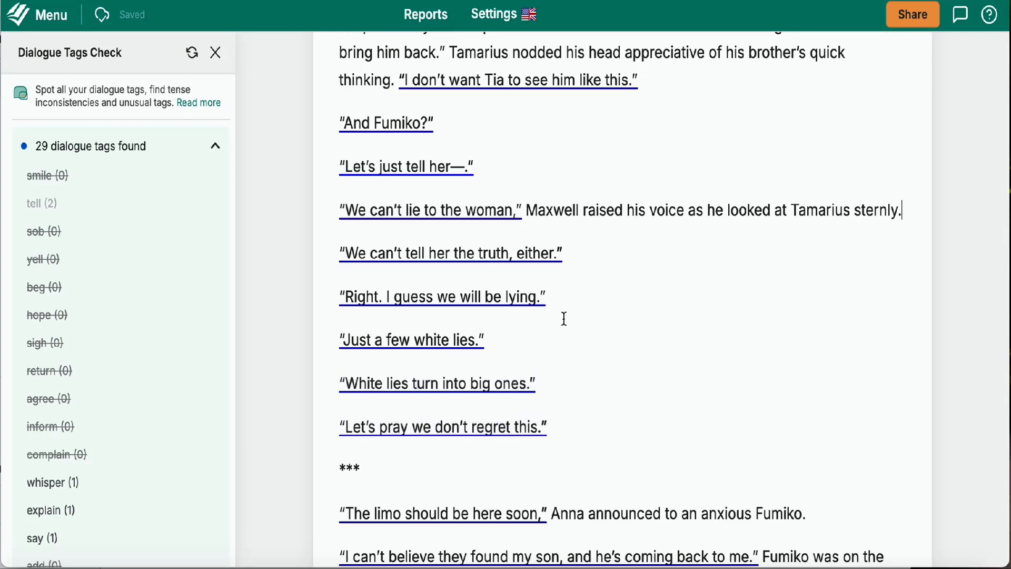
scroll(564, 319, "down", 5)
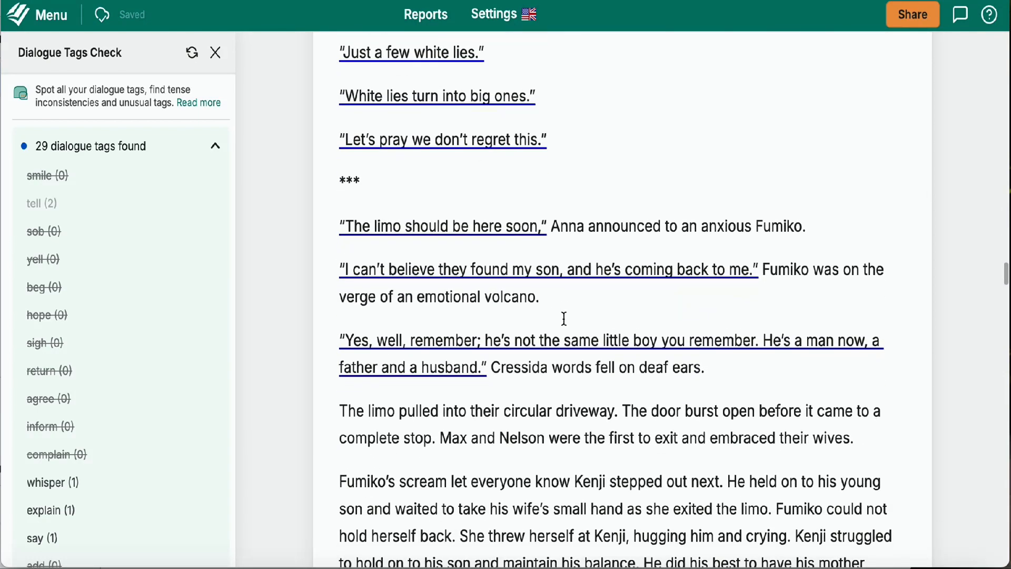
scroll(564, 319, "down", 1)
scroll(157, 358, "down", 5)
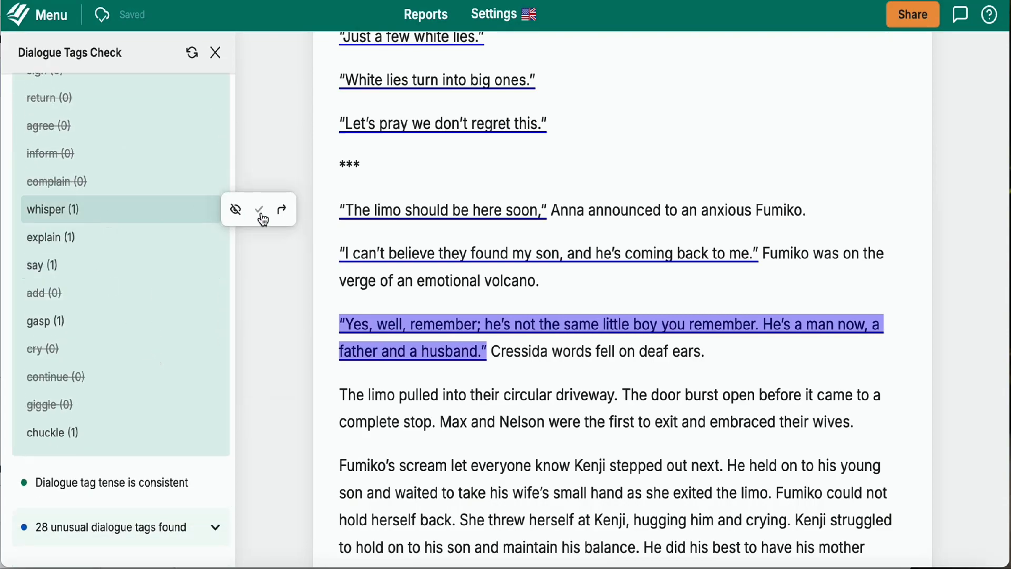
left_click(282, 209)
scroll(473, 347, "down", 7)
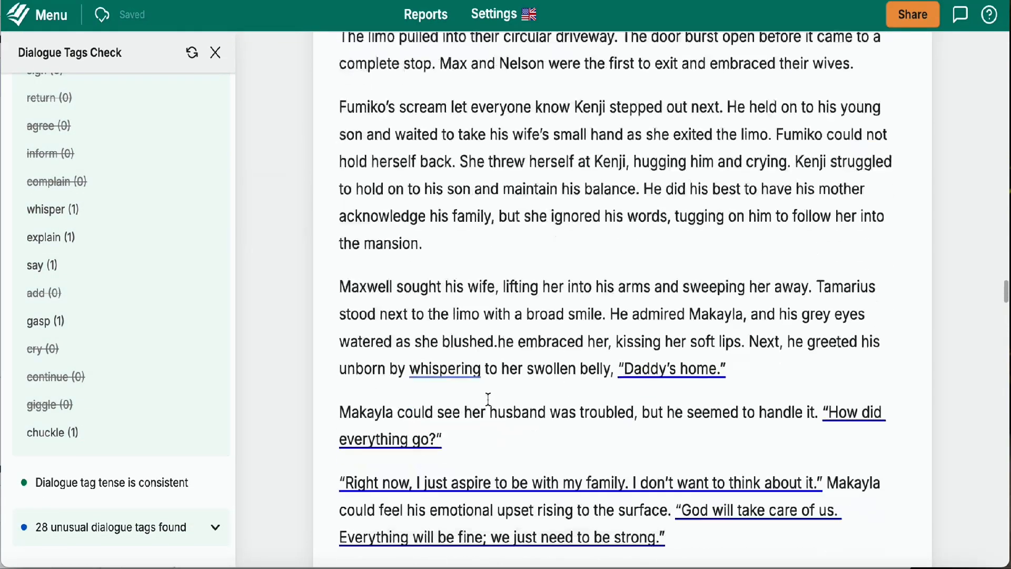
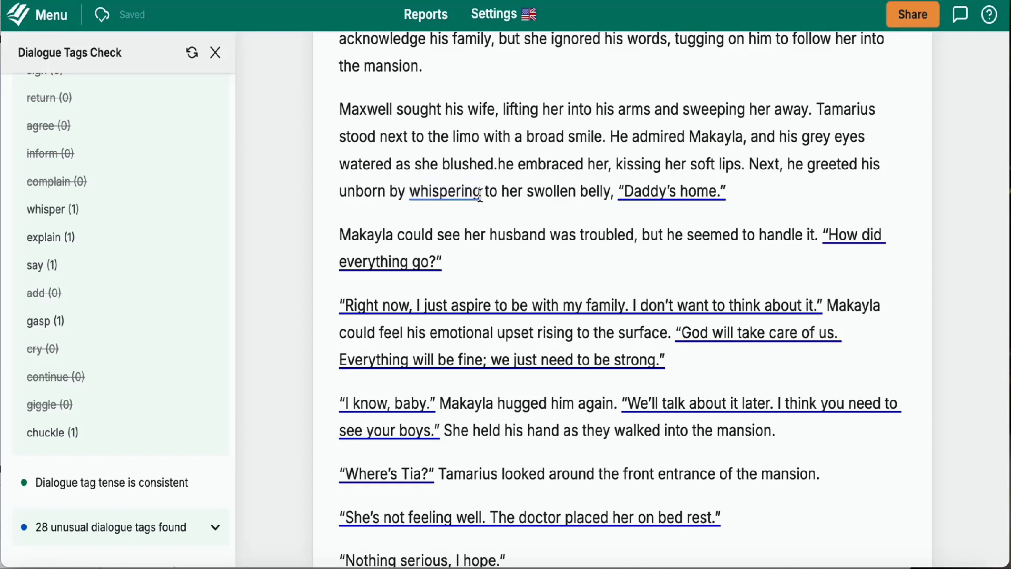
key("BackSpace")
key("BackSpace")
key("BackSpace")
key("BackSpace")
key("BackSpace")
key("BackSpace")
key("BackSpace")
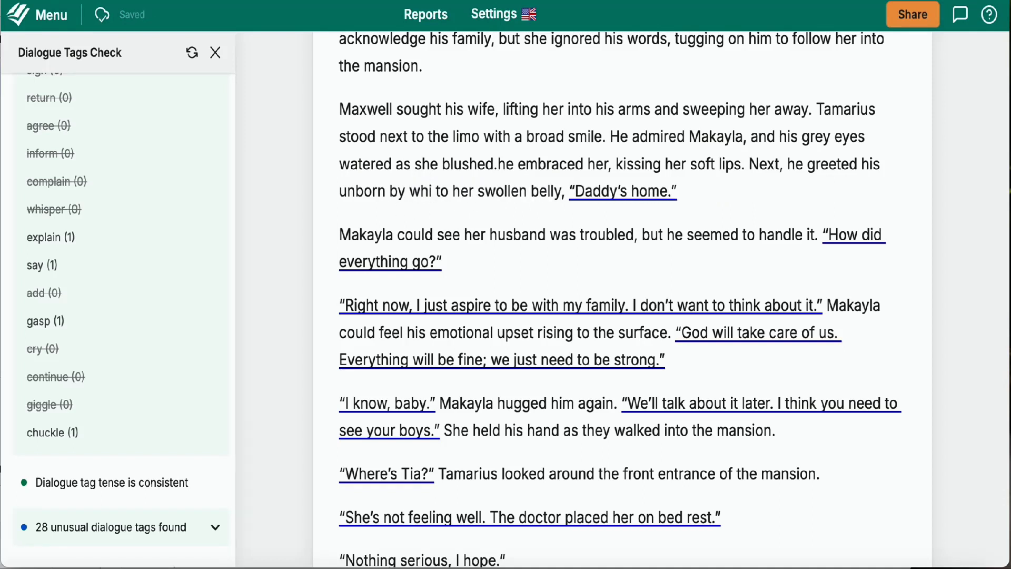
key("BackSpace")
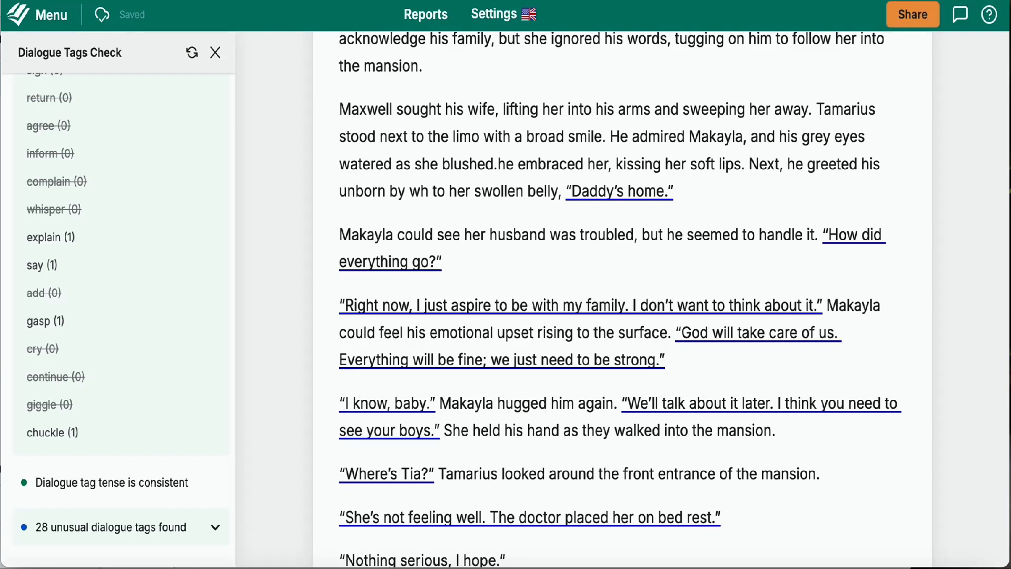
key("BackSpace")
key("BackSpace")
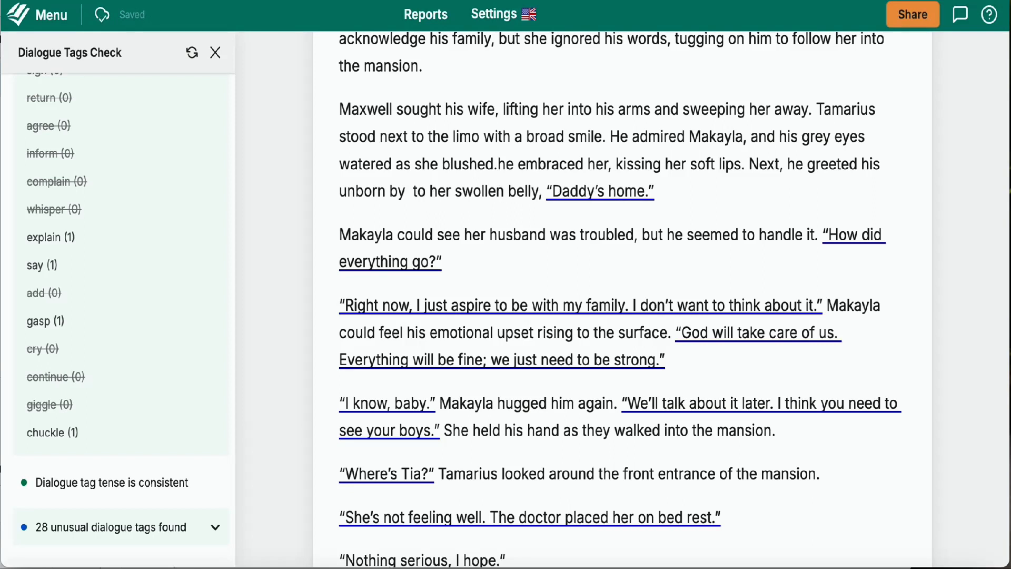
type("speaking")
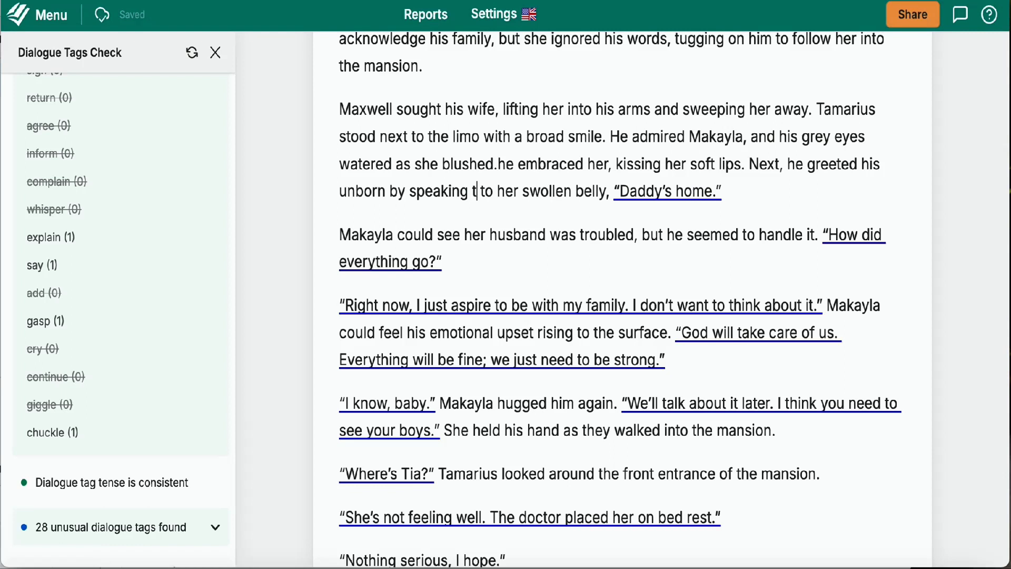
Reword "to her swollen belly" before "Daddy's home" as "to Makayla's swollen belly", without extra spaces
left_click(487, 201)
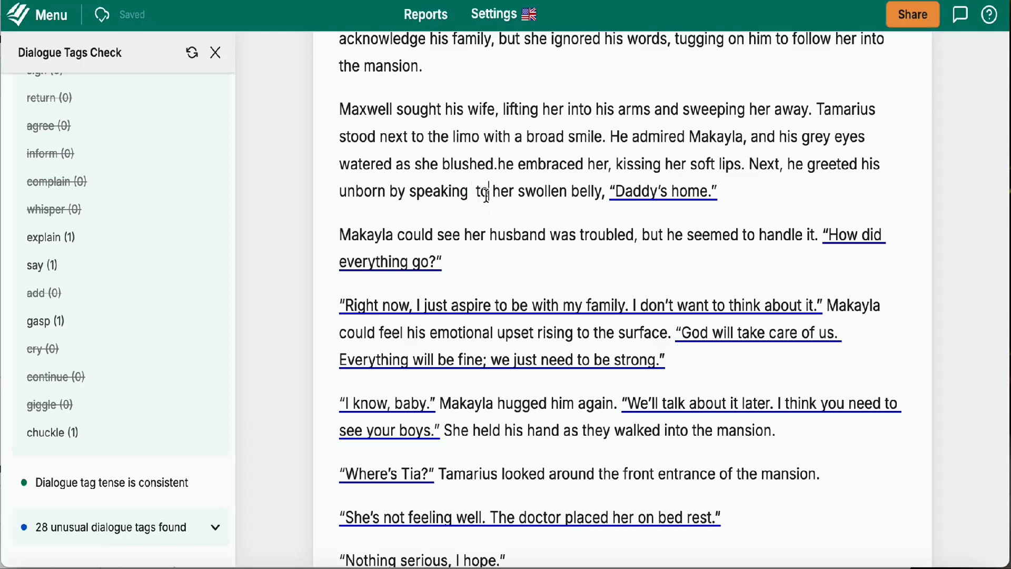
key("BackSpace")
key("BackSpace")
type("Makayla")
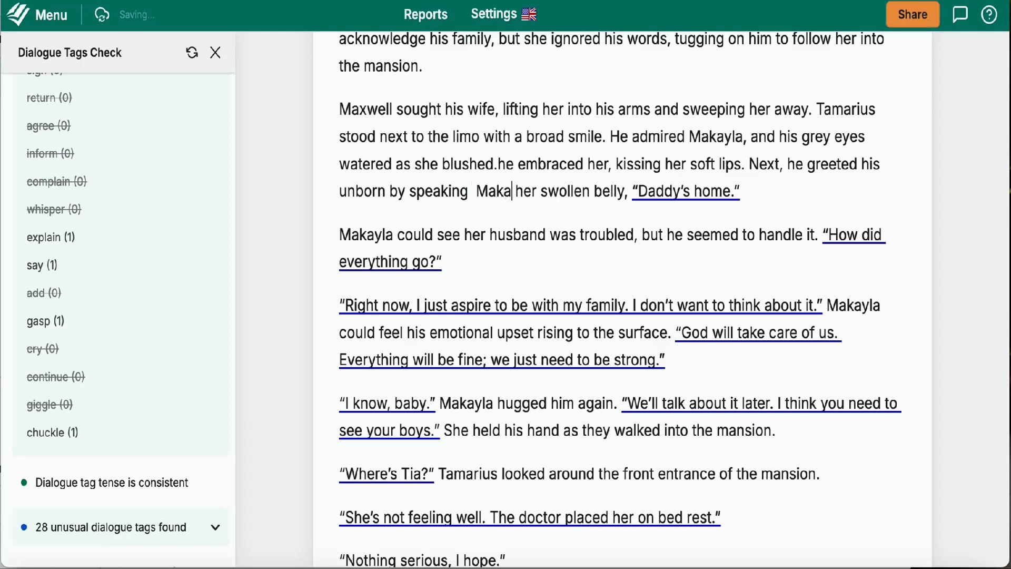
type("'s")
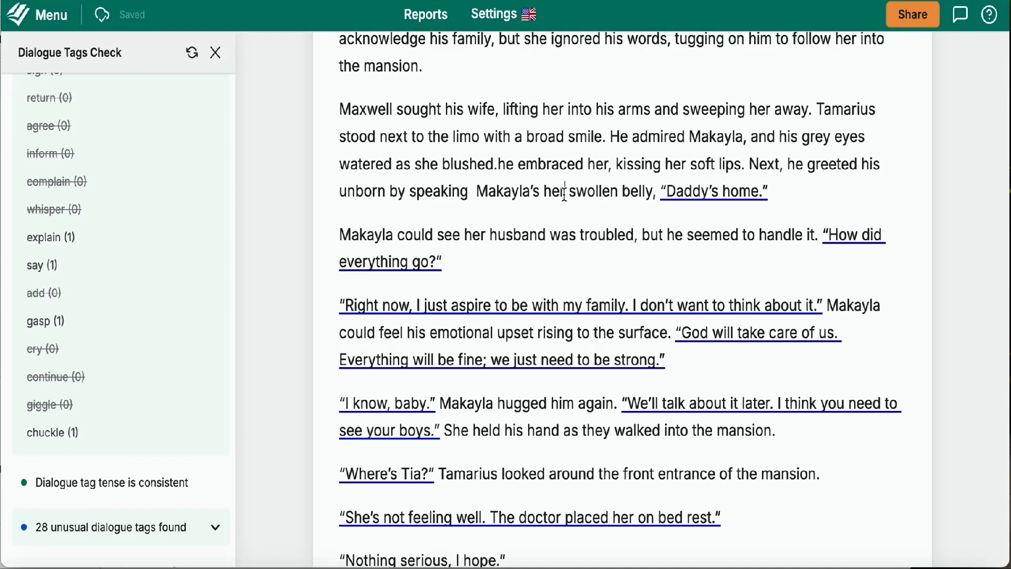
key("Delete")
key("Delete")
key("Delete")
key("Delete")
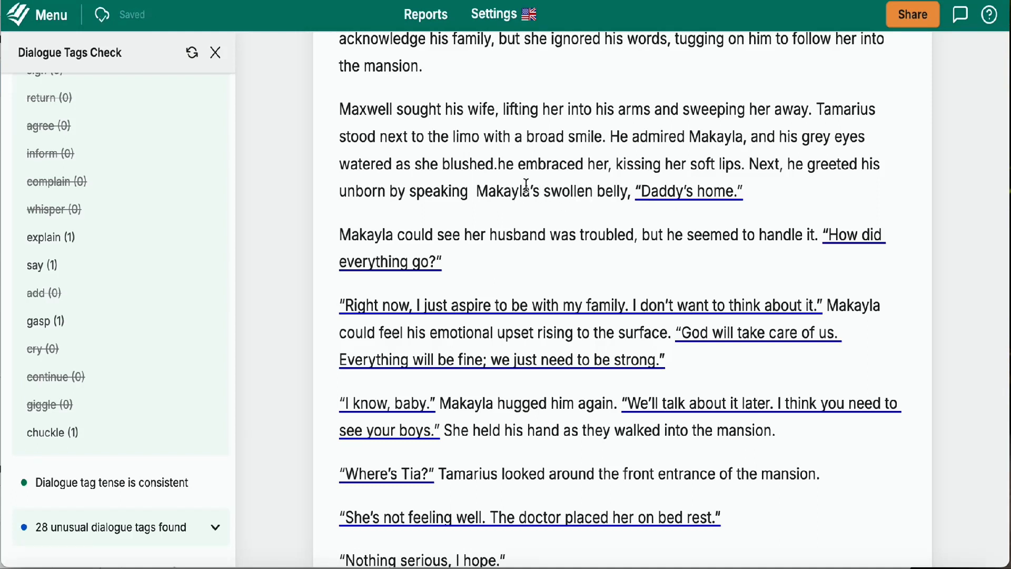
left_click(470, 195)
type("to")
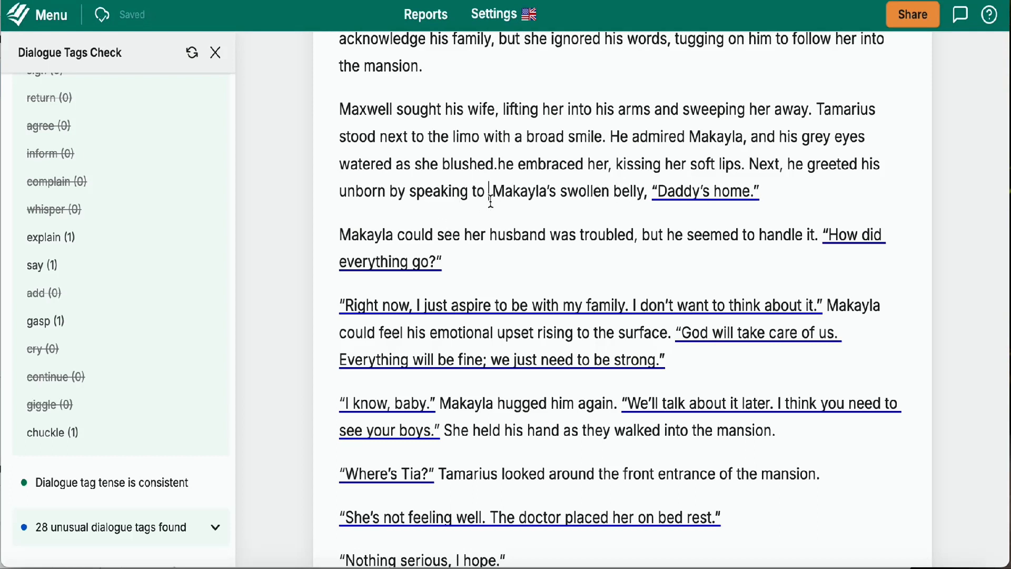
key("Delete")
Go to the flagged "chuckle" tag and delete "he chuckled." after "I've found you,"
mouse_move(219, 253)
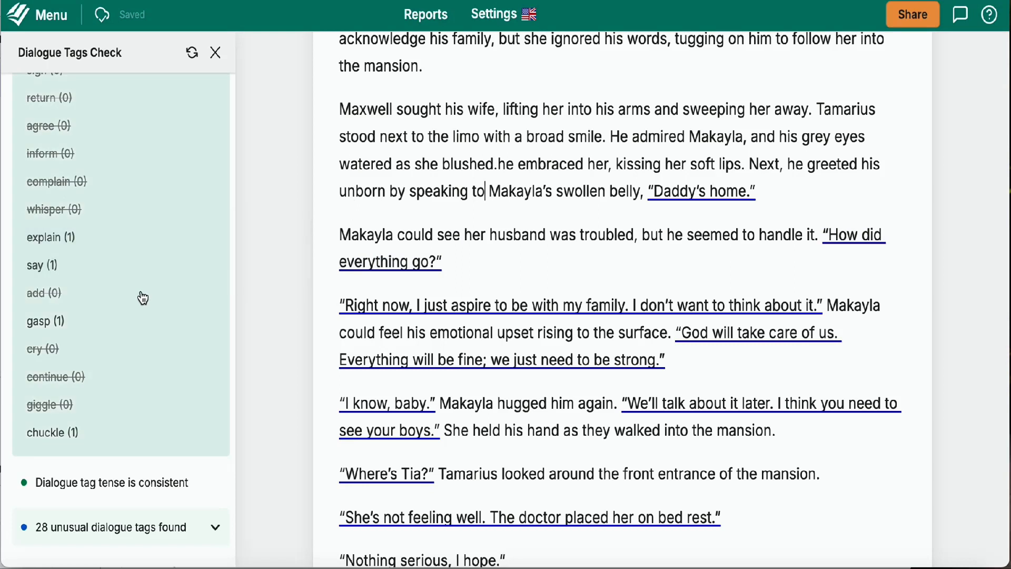
mouse_move(104, 433)
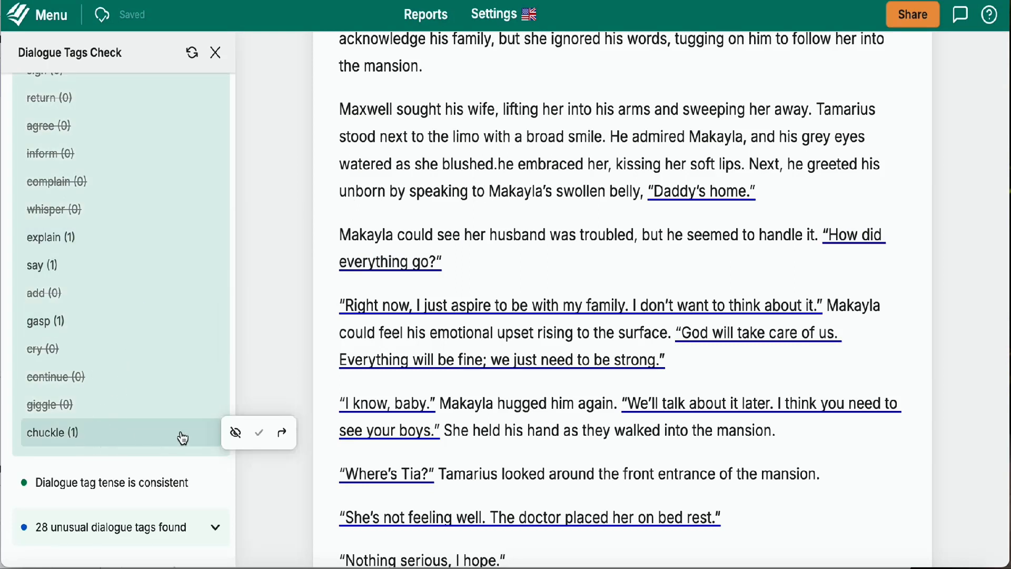
left_click(280, 433)
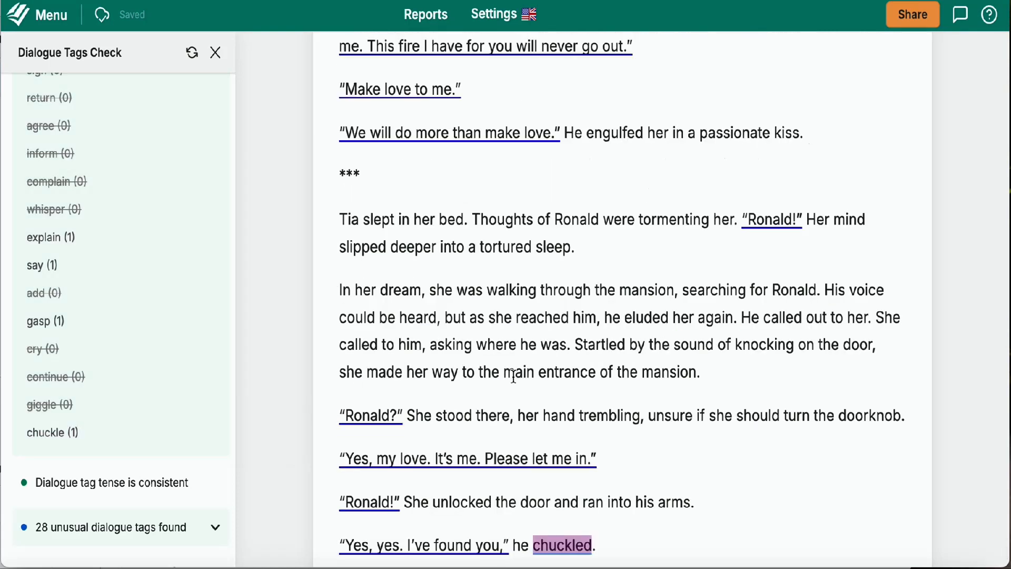
scroll(514, 376, "down", 3)
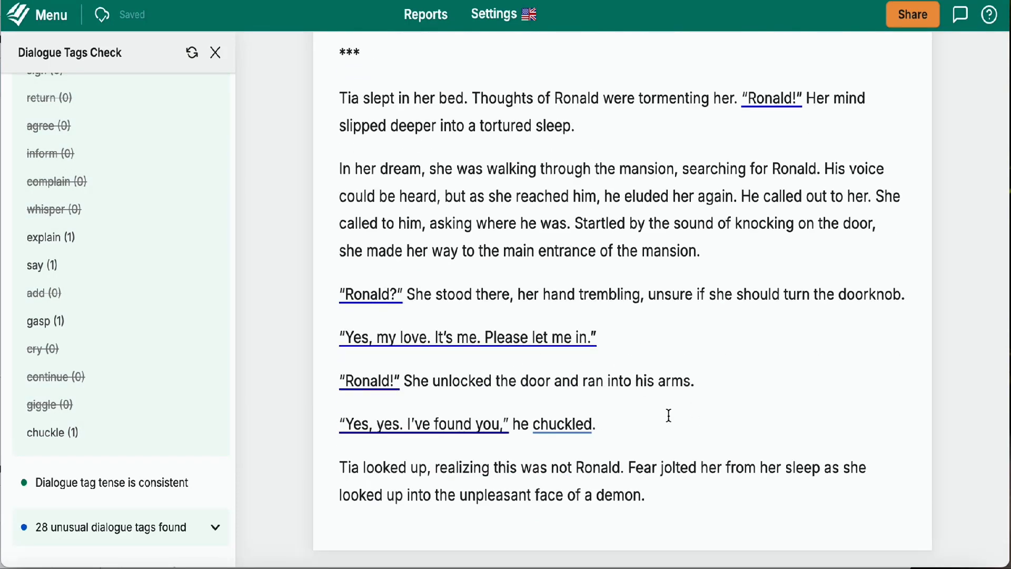
left_click(605, 424)
key("BackSpace")
key("BackSpace")
key("BackSpace")
key("BackSpace")
key("BackSpace")
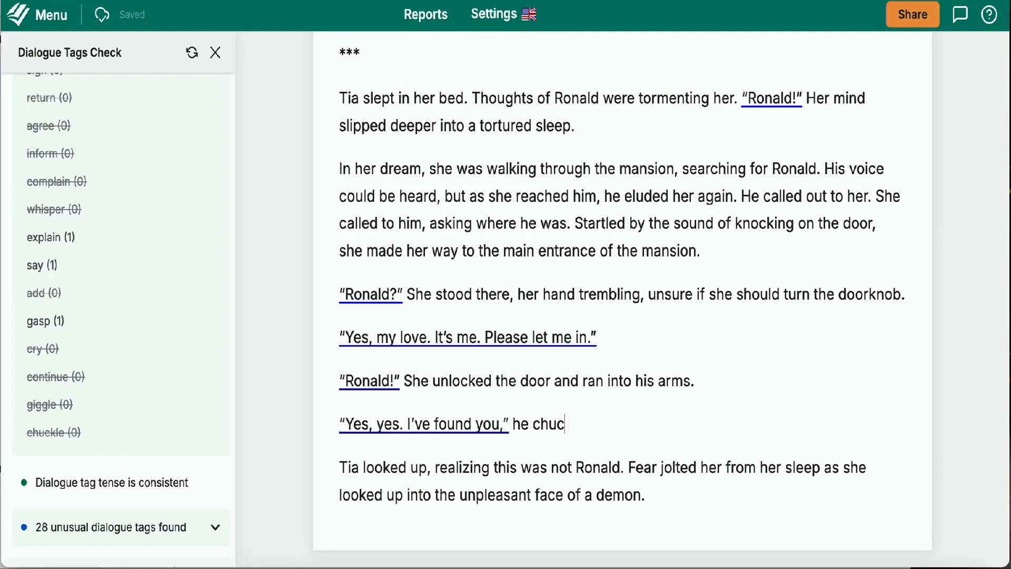
key("BackSpace")
key("BackSpace")
key("BackSpace")
key("BackSpace")
key("BackSpace")
key("BackSpace")
Change the comma after "I've found you" to a period
left_click(508, 426)
key("BackSpace")
type(".")
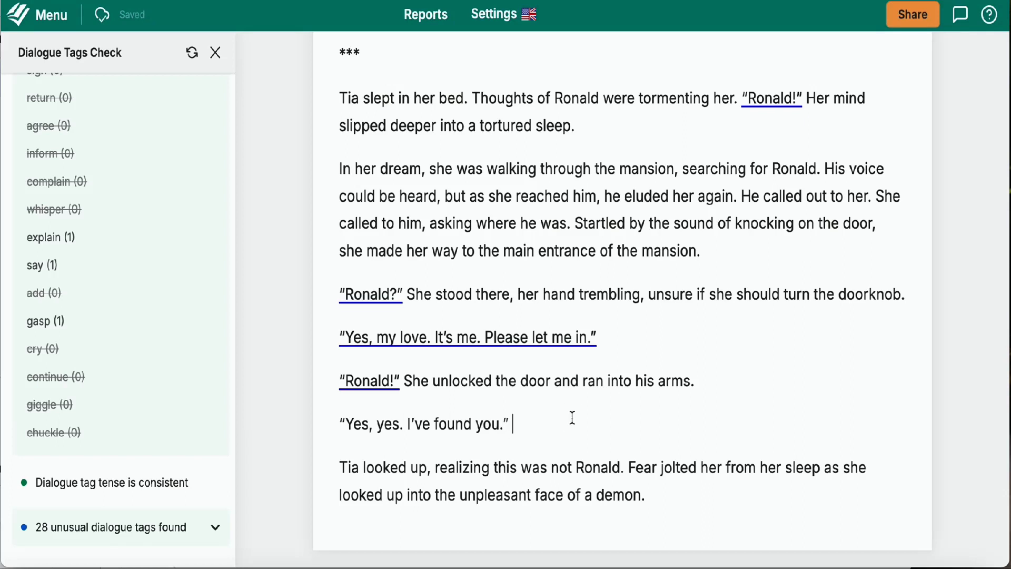
Expand the list of unusual dialogue tags and go to its flagged "gasp" tag in the text
scroll(125, 400, "down", 2)
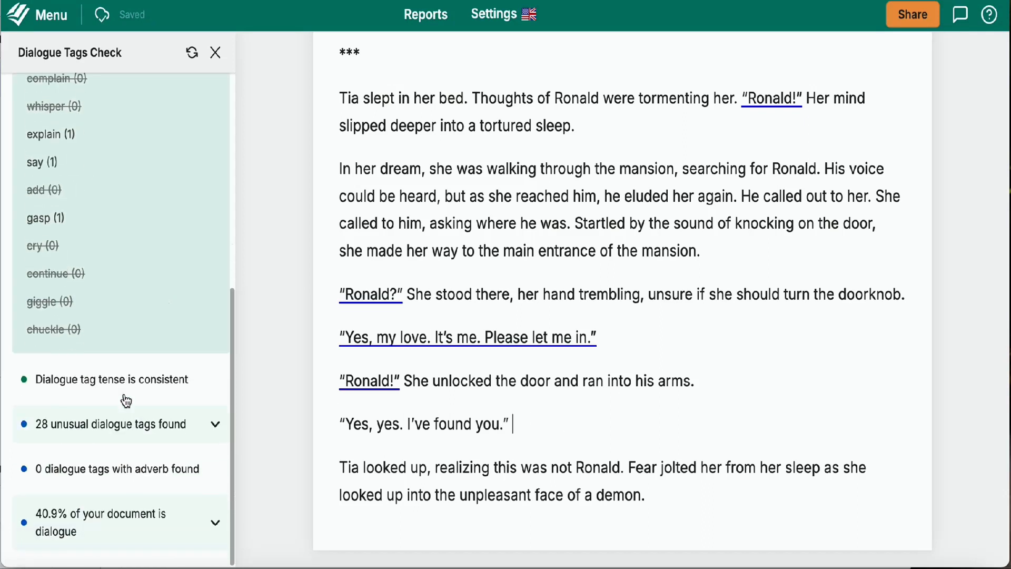
left_click(216, 426)
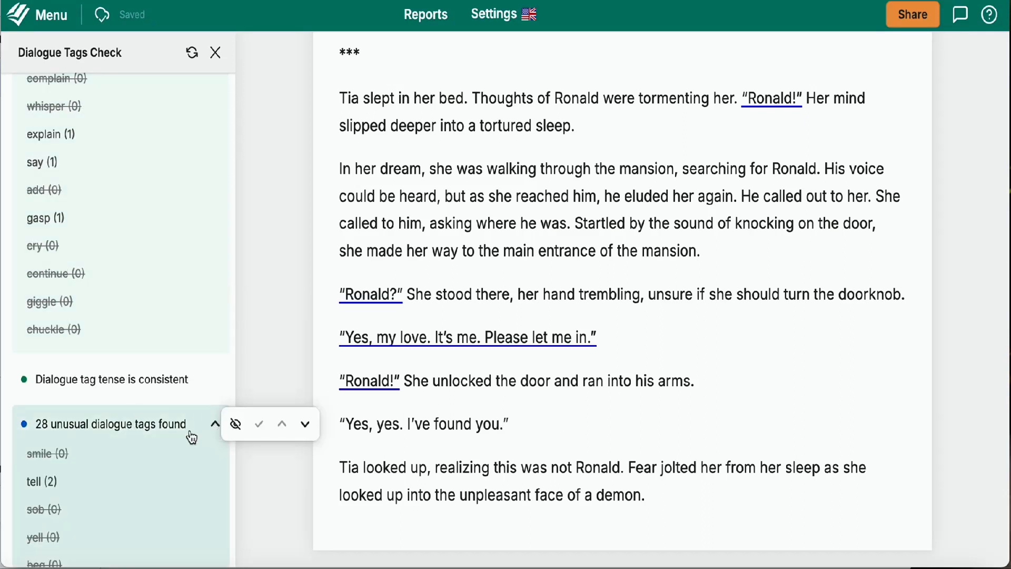
scroll(136, 409, "down", 8)
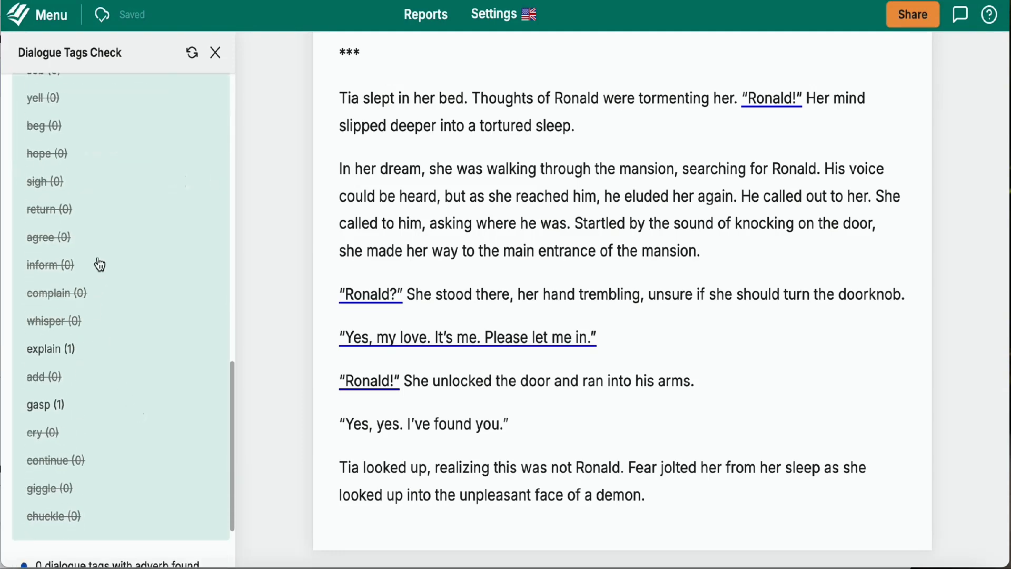
mouse_move(71, 405)
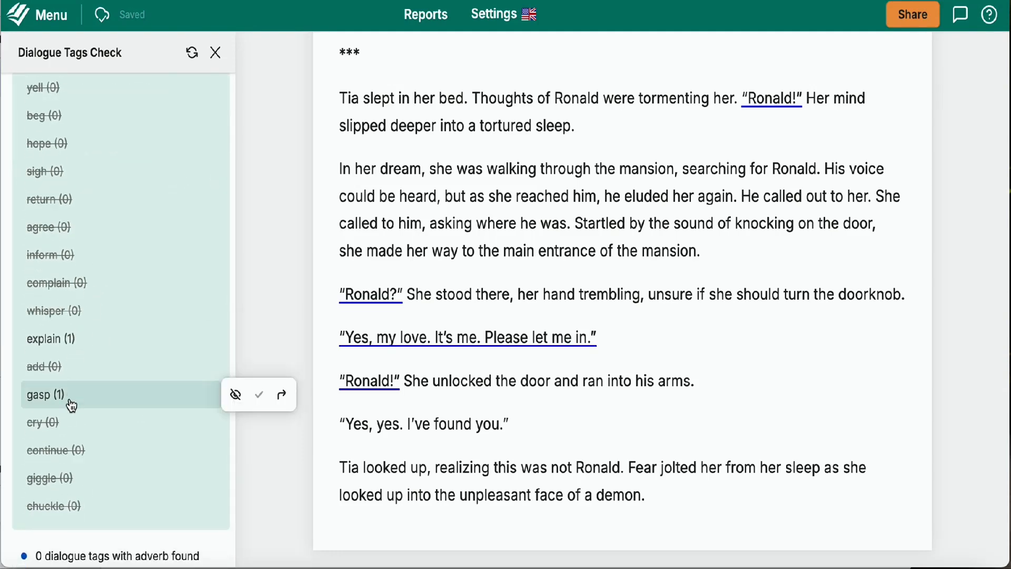
left_click(280, 396)
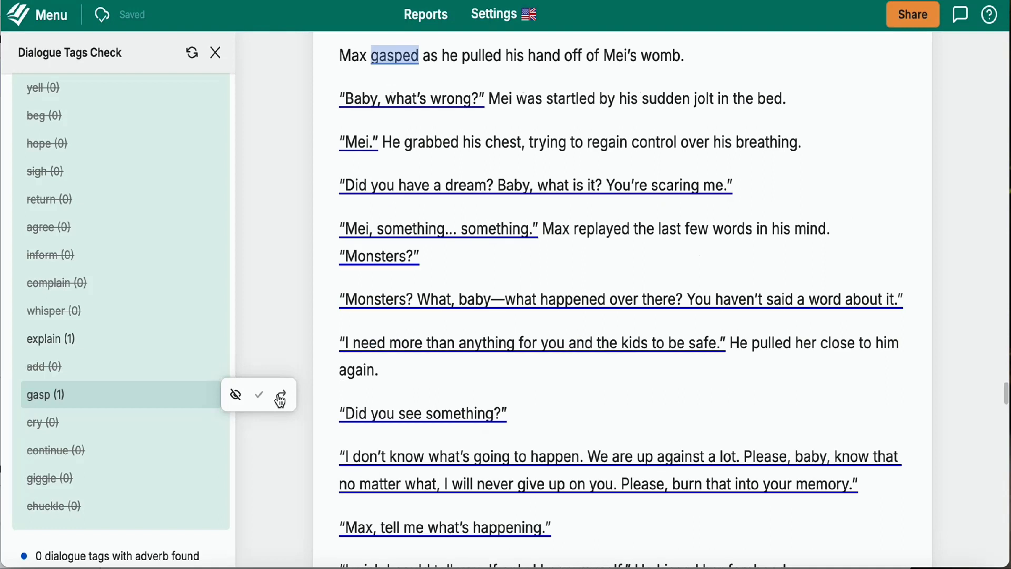
Delete the flagged word "gasped" after "Max" in the sentence about pulling his hand off of Mei's womb
left_click(418, 71)
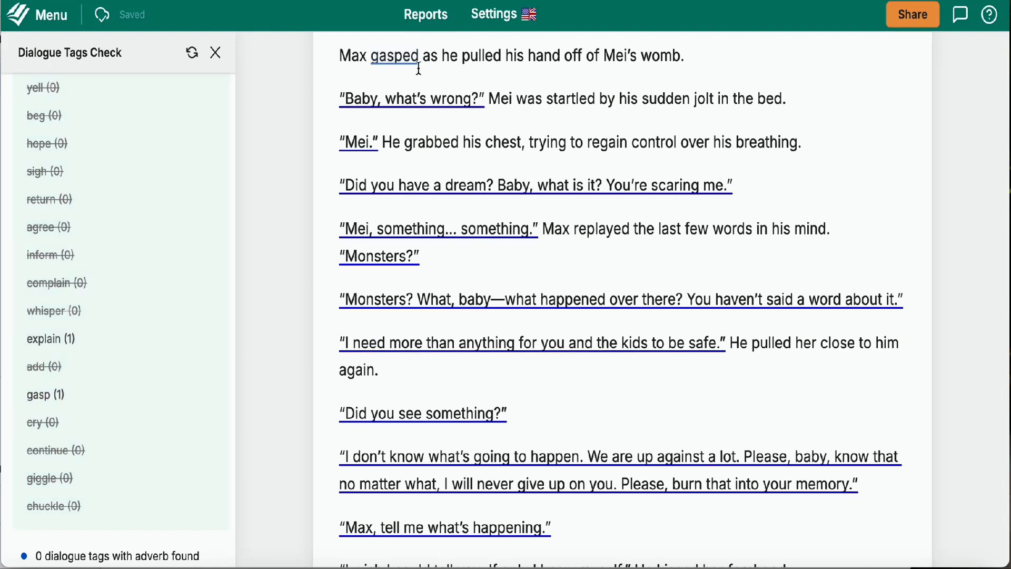
left_click(419, 61)
key("BackSpace")
key("BackSpace")
key("BackSpace")
key("BackSpace")
key("BackSpace")
key("BackSpace")
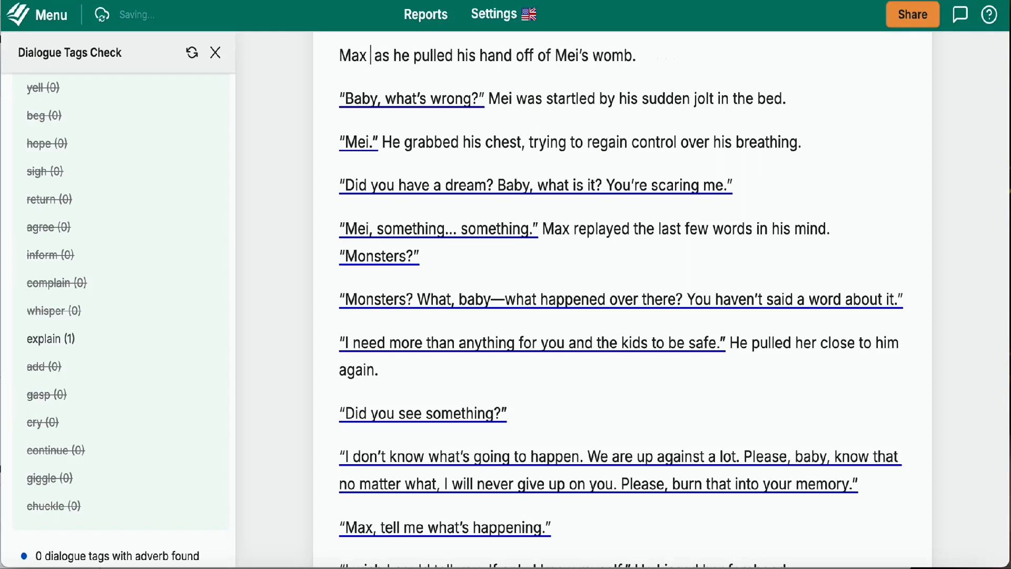
type("su")
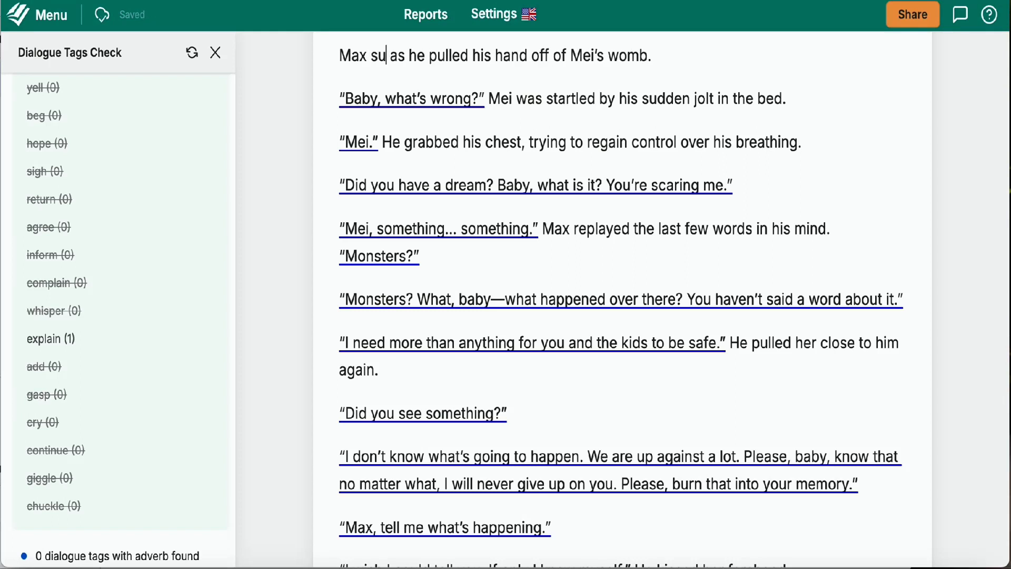
key("BackSpace")
key("BackSpace")
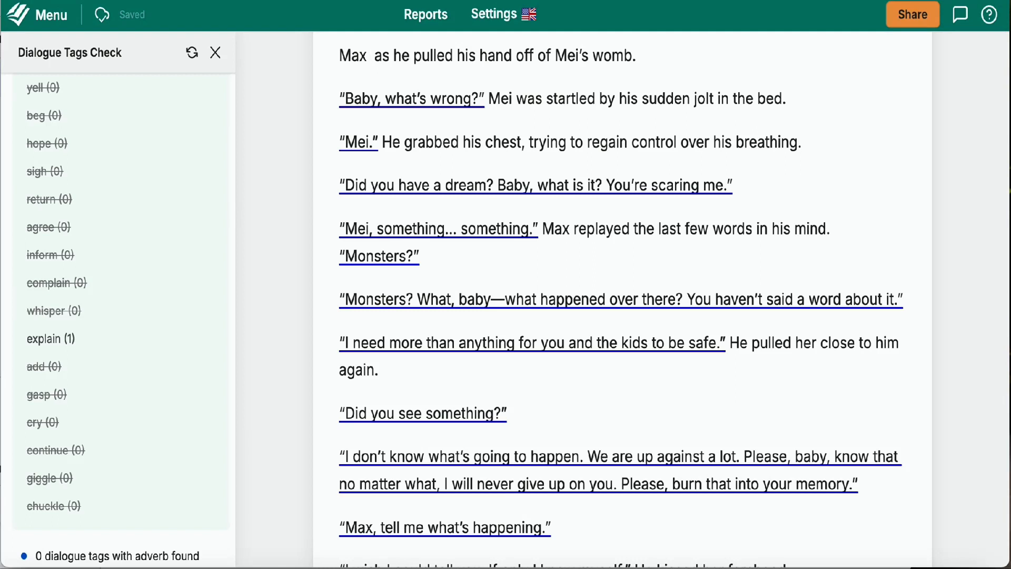
Insert "chocked" between "Max" and "as he pulled his hand off of Mei's womb."
type("chocke")
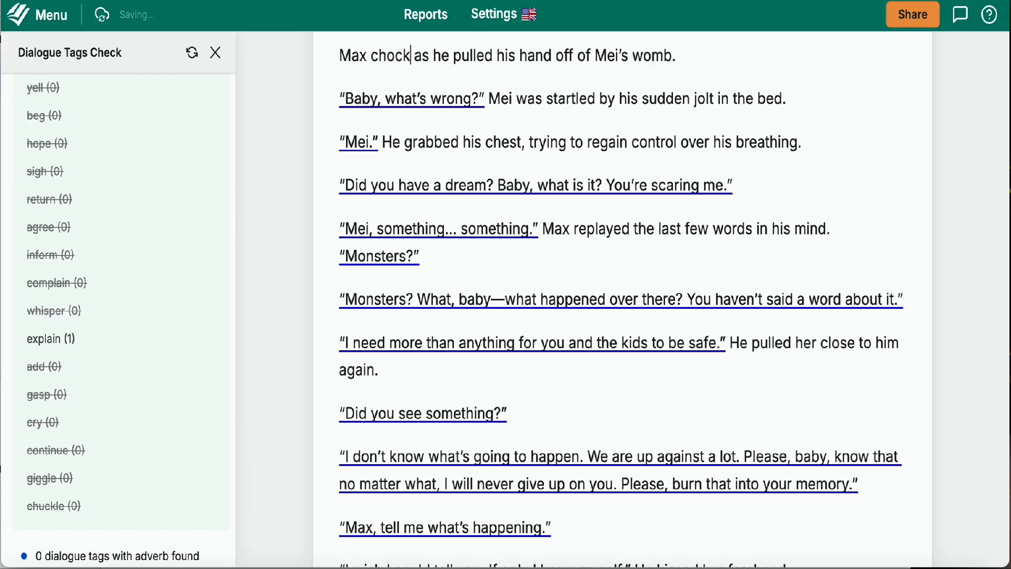
type("d")
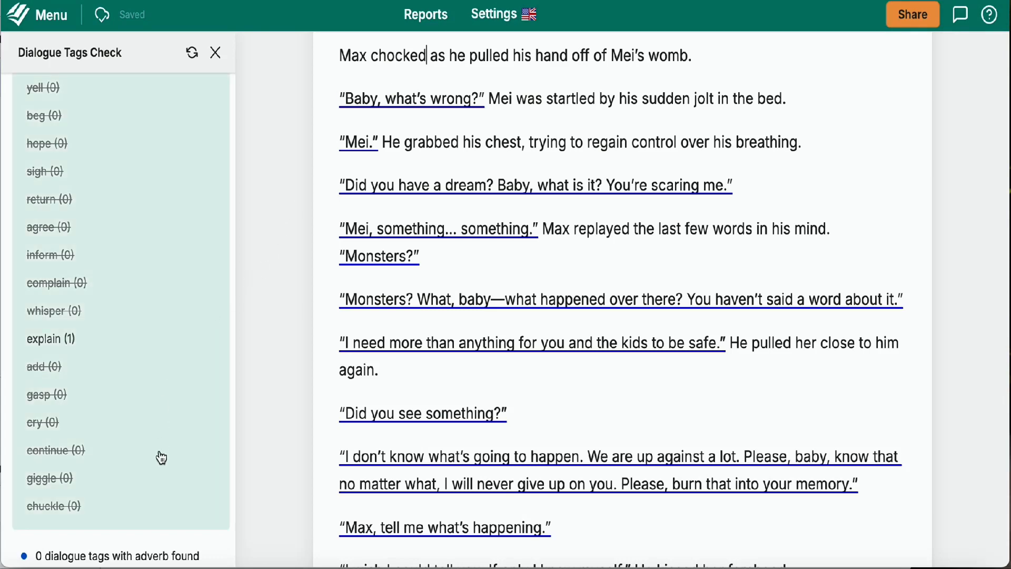
Refresh the dialogue tags report, expand its list of found dialogue tags and hide the "tell" tag
scroll(161, 458, "down", 2)
scroll(161, 458, "up", 15)
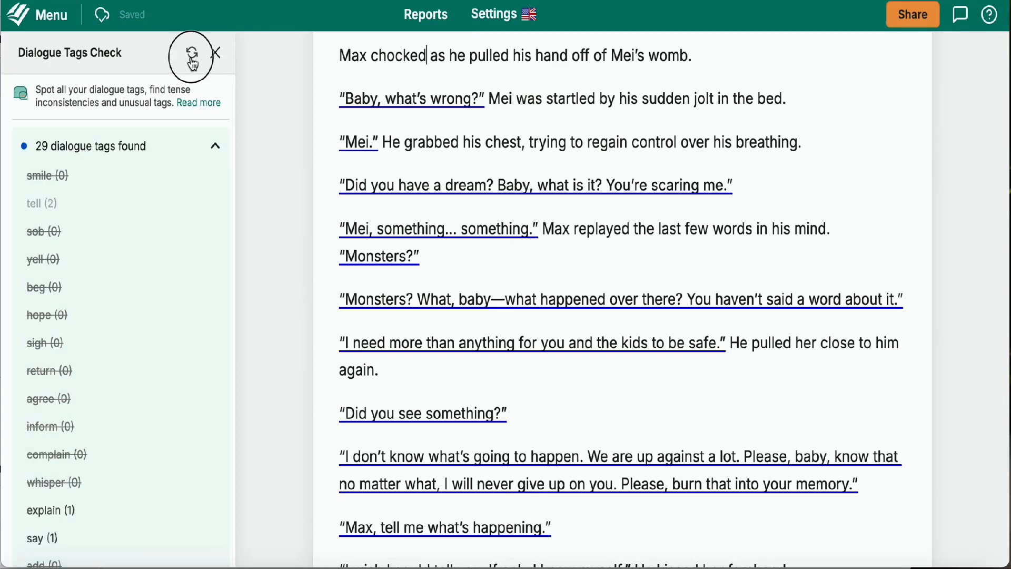
left_click(192, 54)
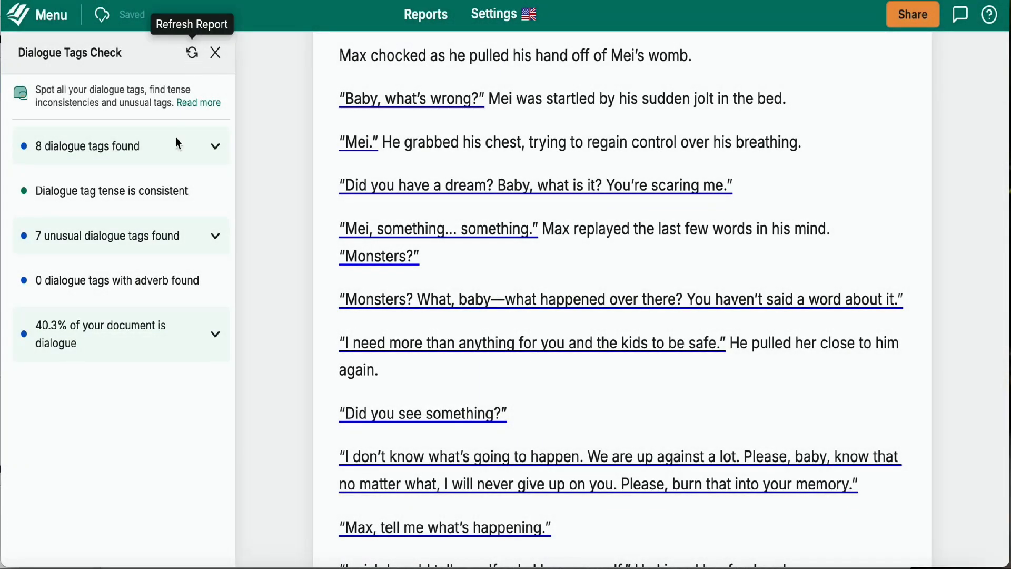
left_click(213, 156)
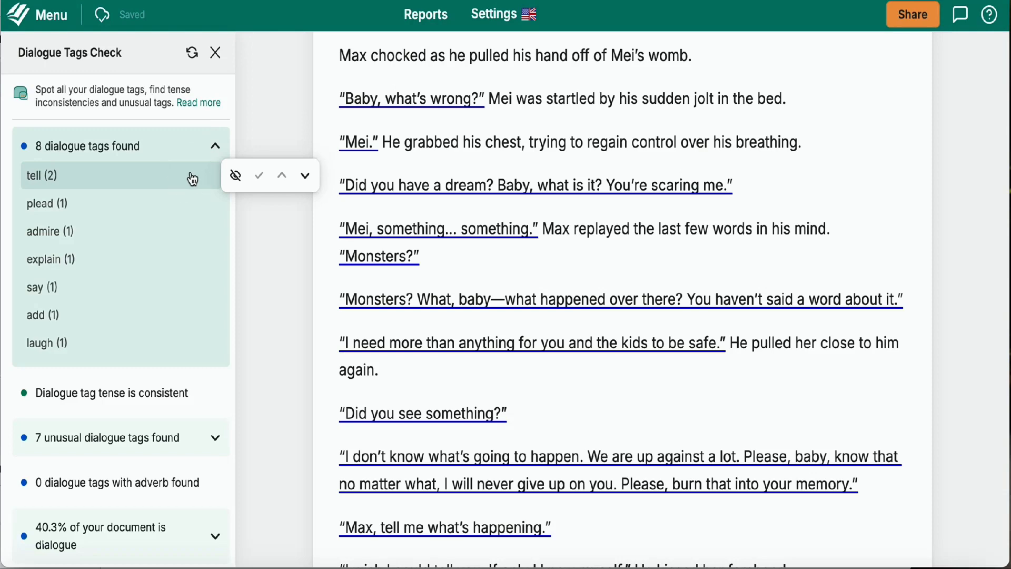
left_click(235, 179)
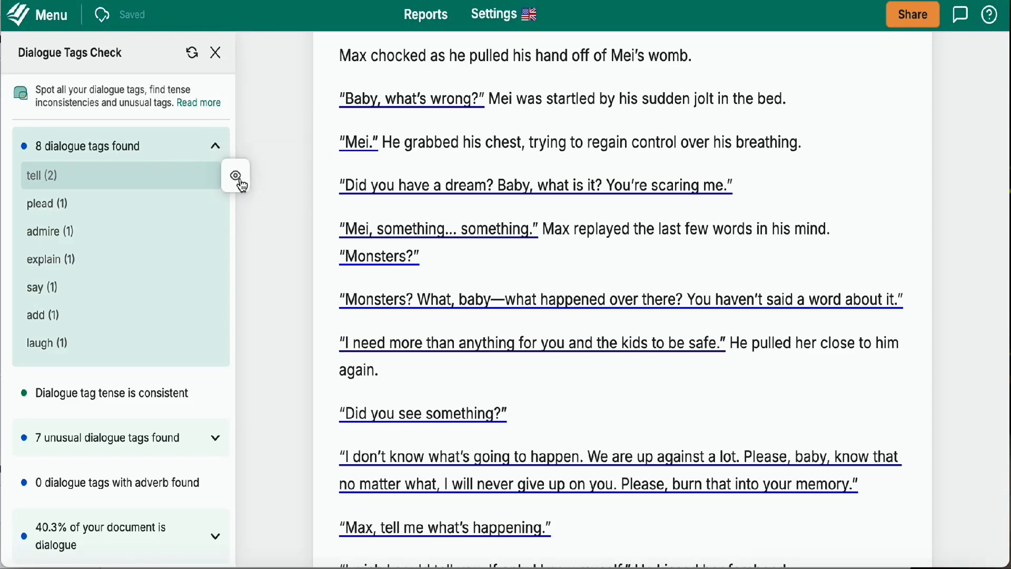
Go to the flagged "plead" tag and delete "pleading" before "eyes" in the sentence about Amunet clasping her hands
mouse_move(217, 205)
left_click(281, 206)
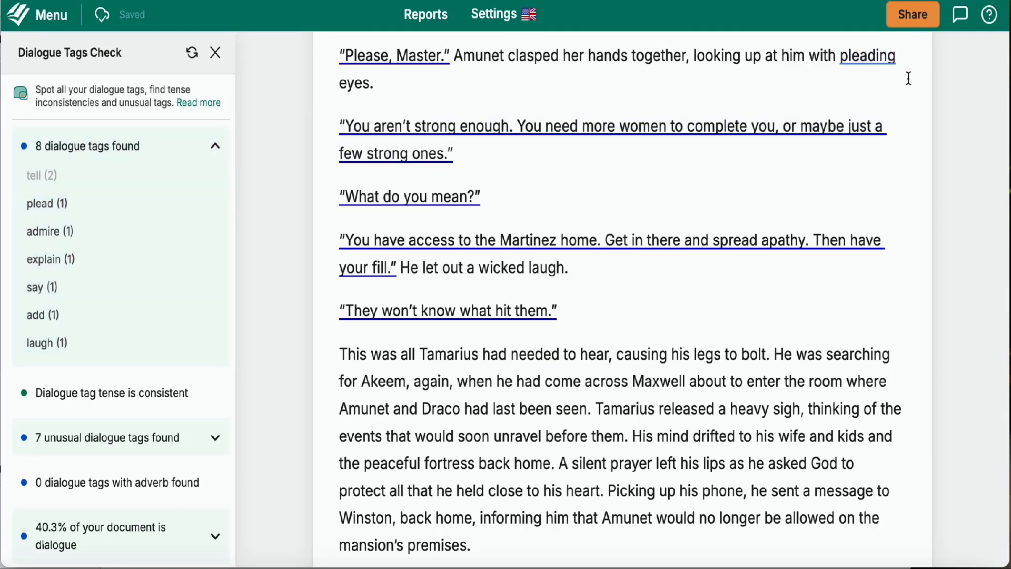
double_click(842, 62)
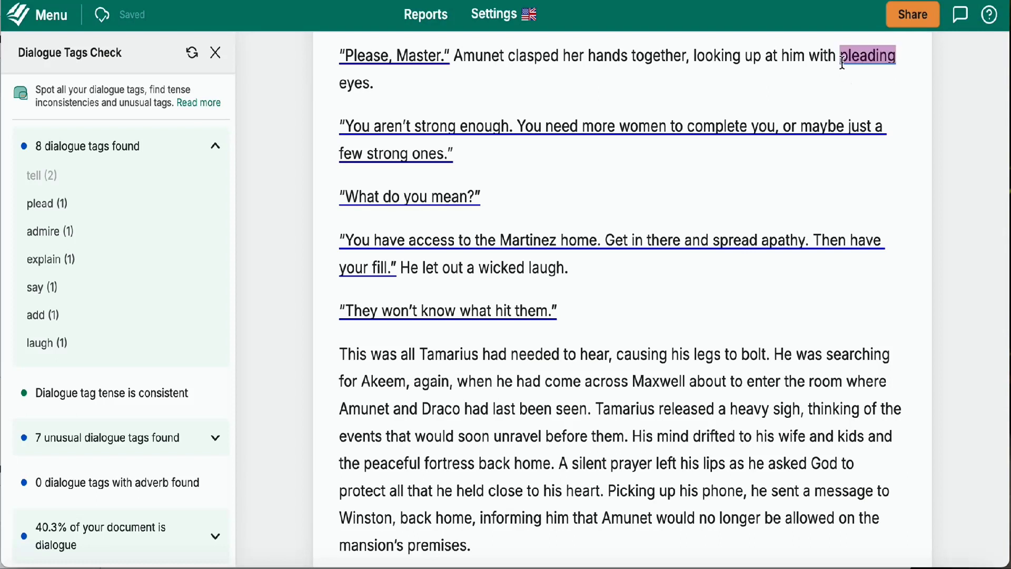
left_click_drag(842, 62, 887, 66)
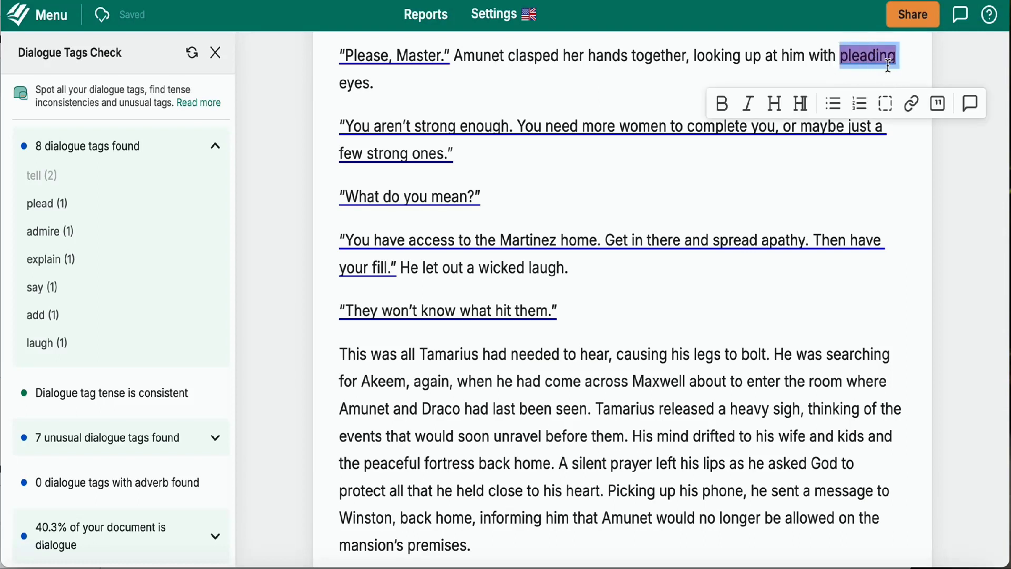
key("BackSpace")
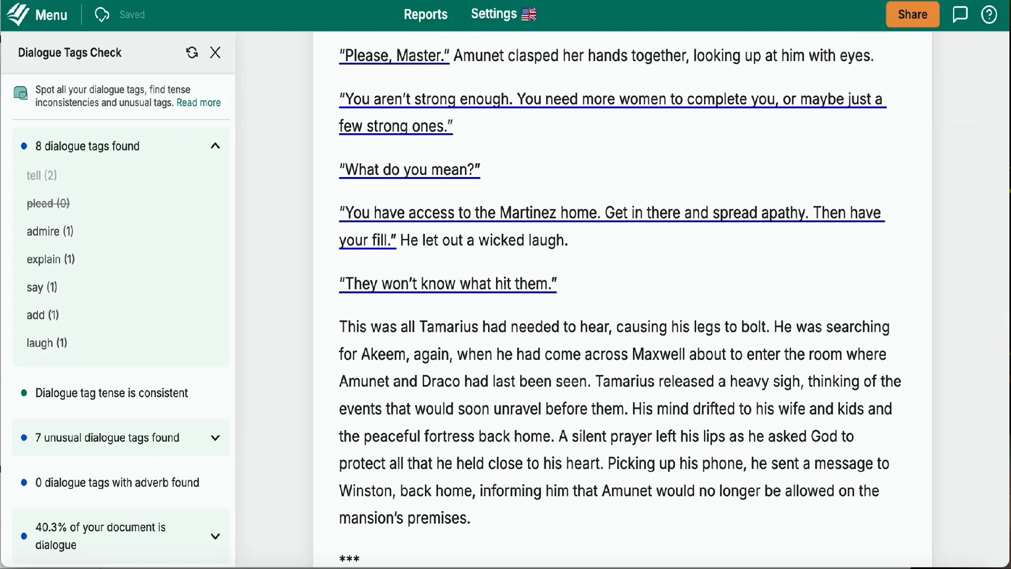
Delete ", looking up at him with eyes" so the sentence ends as "Amunet clasped her hands together."
left_click(878, 59)
key("BackSpace")
key("BackSpace")
key("BackSpace")
key("BackSpace")
key("BackSpace")
key("BackSpace")
key("BackSpace")
key("BackSpace")
key("BackSpace")
key("BackSpace")
key("BackSpace")
key("BackSpace")
key("BackSpace")
key("BackSpace")
key("BackSpace")
key("BackSpace")
key("BackSpace")
key("BackSpace")
key("BackSpace")
key("BackSpace")
key("BackSpace")
key("BackSpace")
key("BackSpace")
key("BackSpace")
key("BackSpace")
key("BackSpace")
key("BackSpace")
key("BackSpace")
key("BackSpace")
key("BackSpace")
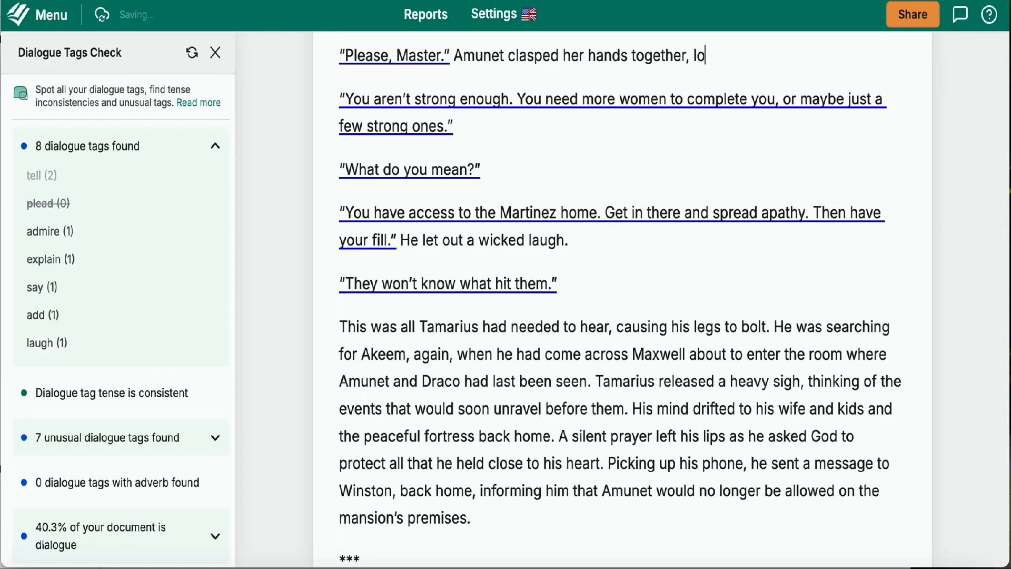
type(".")
Go to the flagged "admire" tag and replace "and admired" with "proud of" after "Maxwell stared at his son"
mouse_move(216, 227)
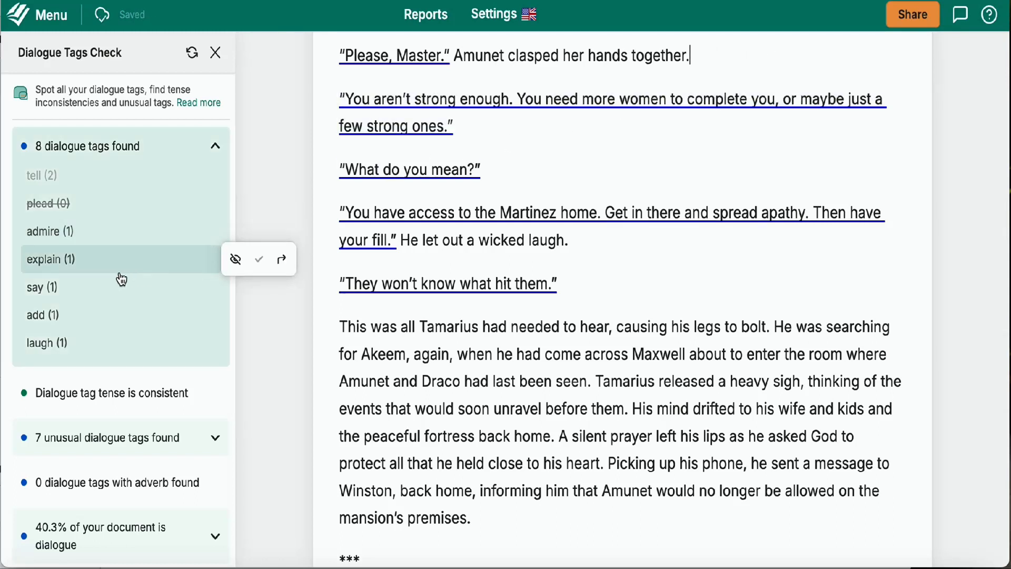
left_click(107, 227)
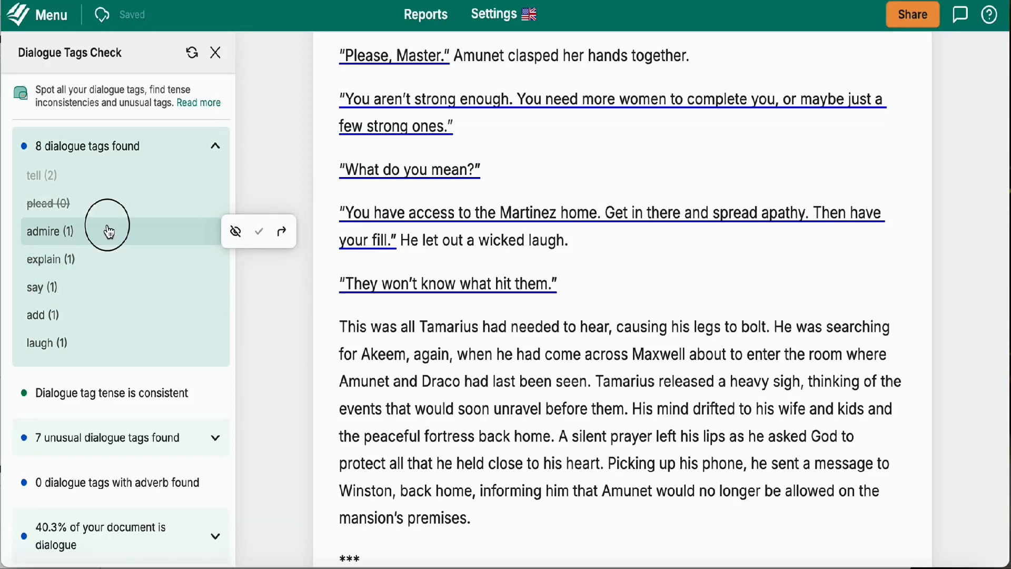
left_click(281, 232)
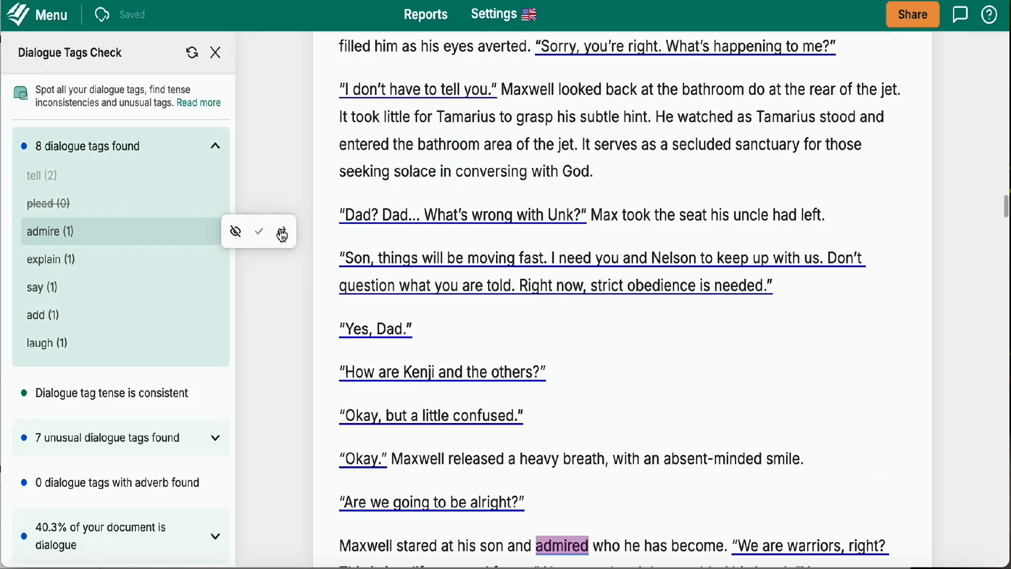
scroll(533, 413, "down", 1)
scroll(533, 412, "down", 5)
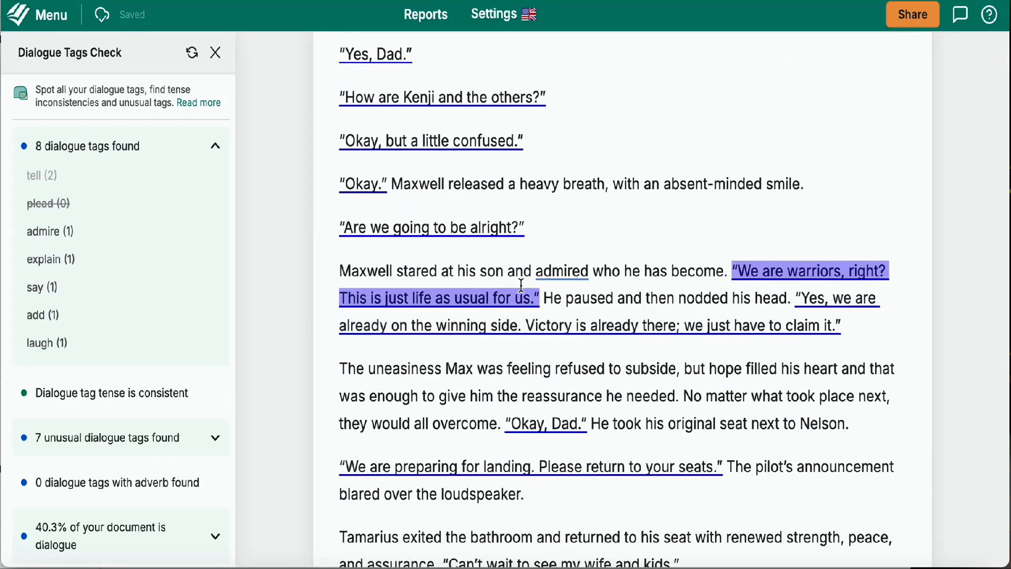
left_click(588, 271)
key("BackSpace")
key("BackSpace")
key("BackSpace")
key("BackSpace")
key("BackSpace")
key("BackSpace")
key("BackSpace")
key("BackSpace")
key("BackSpace")
key("BackSpace")
key("BackSpace")
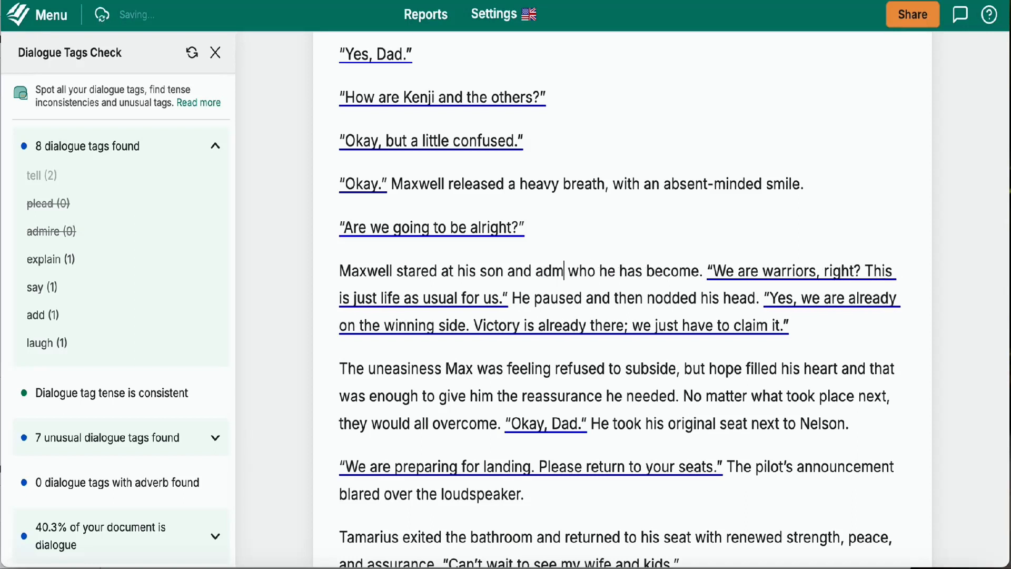
type("proud")
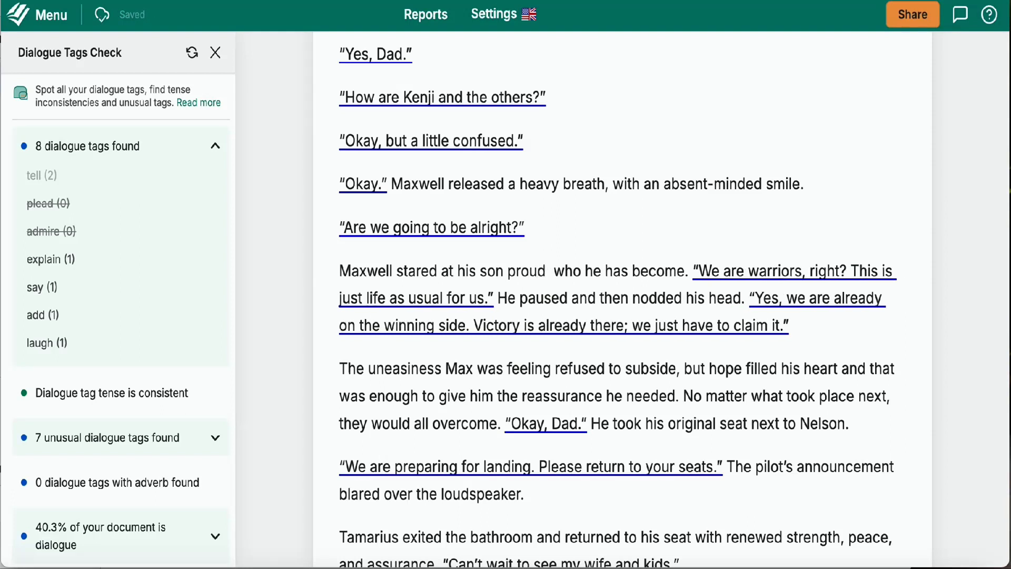
type(" of")
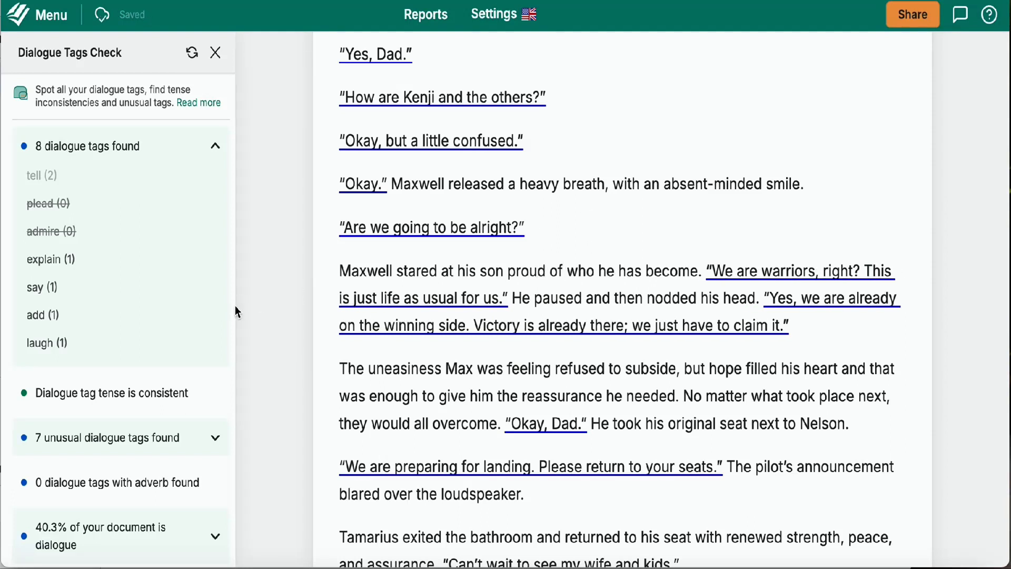
Go to the flagged "explain" tag, review its passage about Tamarius, and hide the tag from the report
mouse_move(232, 259)
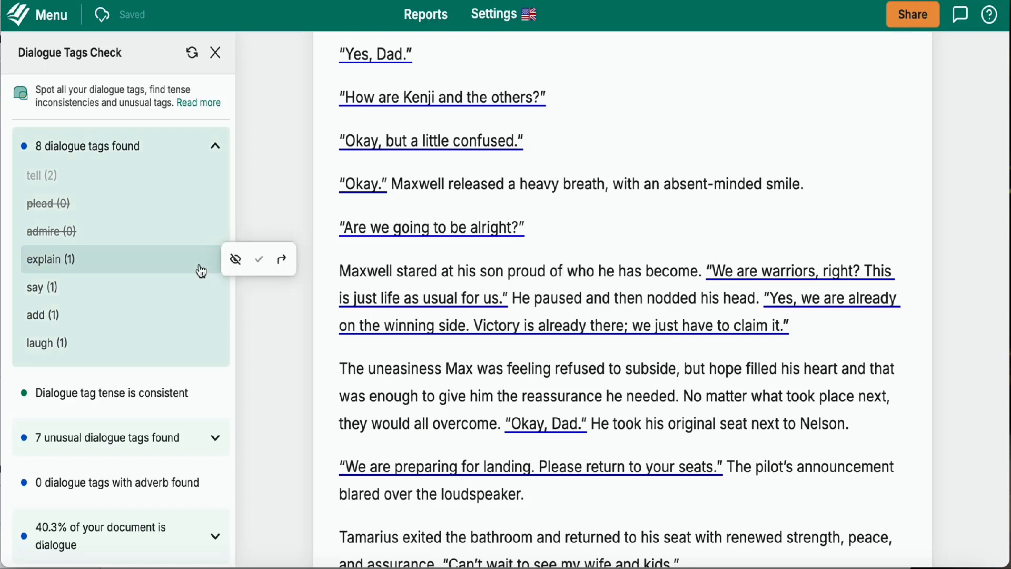
left_click(280, 260)
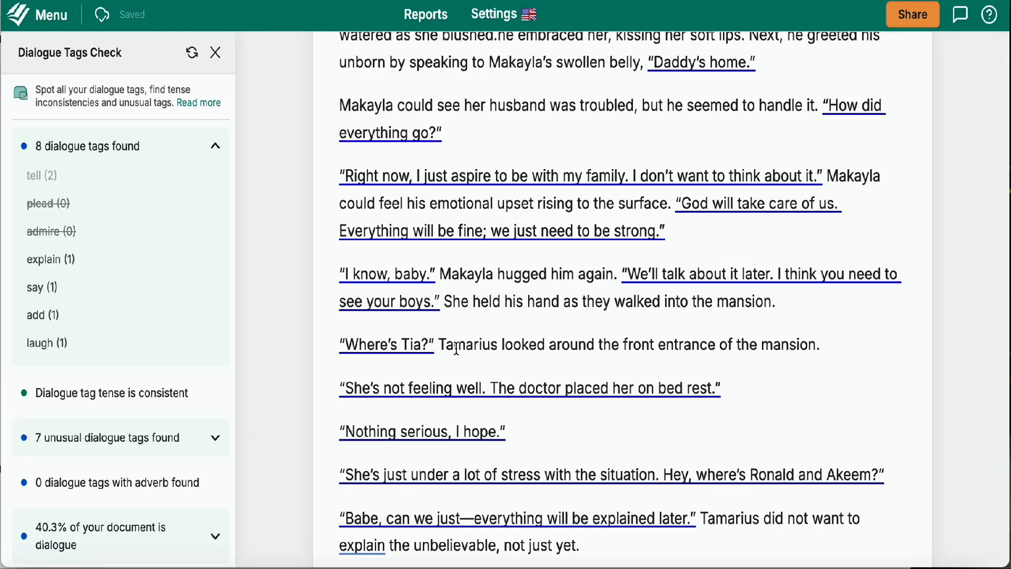
scroll(456, 349, "down", 5)
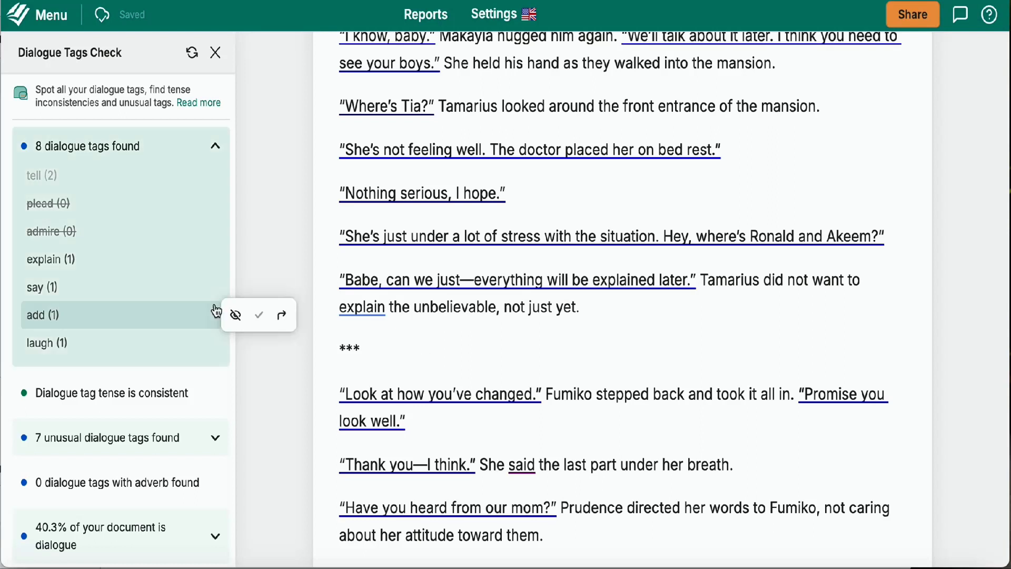
mouse_move(169, 270)
left_click(282, 261)
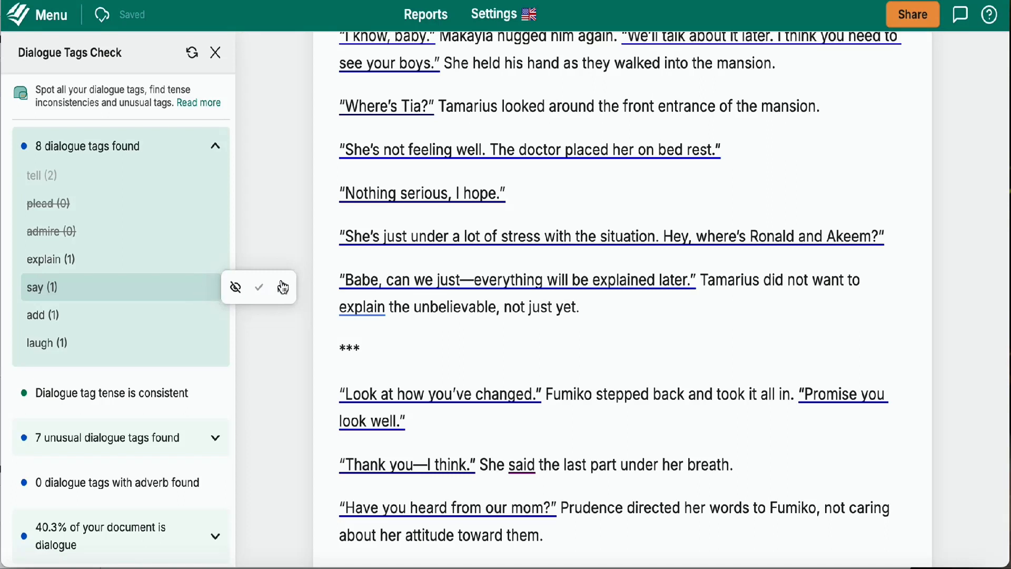
mouse_move(106, 262)
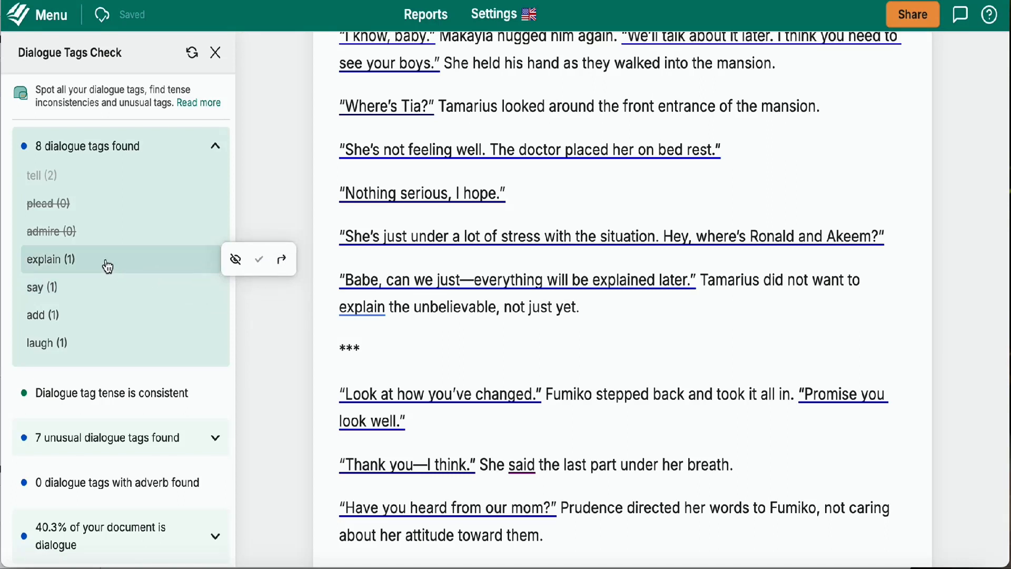
left_click(235, 259)
Go to the flagged "say" tag and delete "said" before "the last part under her breath"
mouse_move(193, 291)
left_click(276, 290)
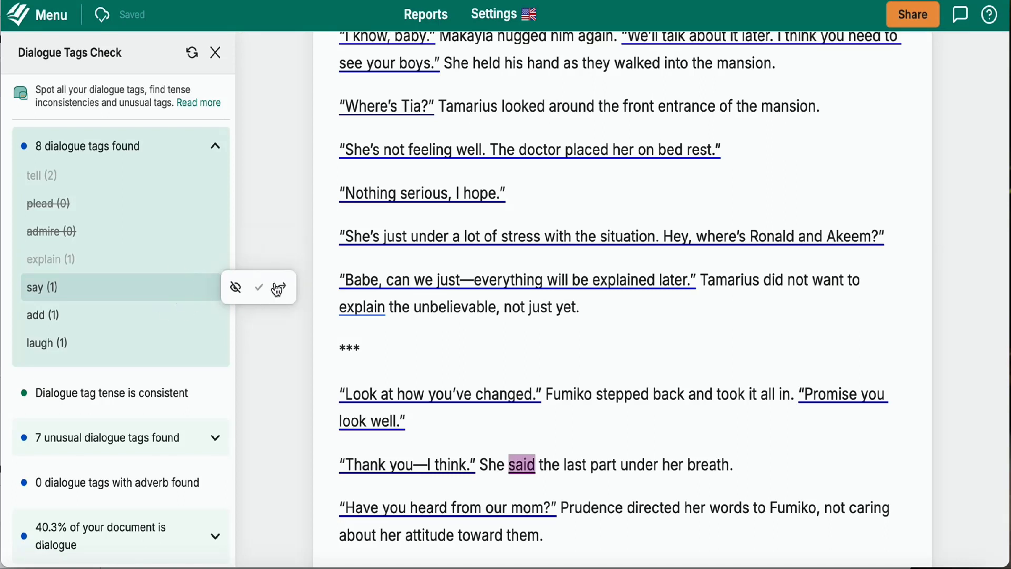
left_click(534, 464)
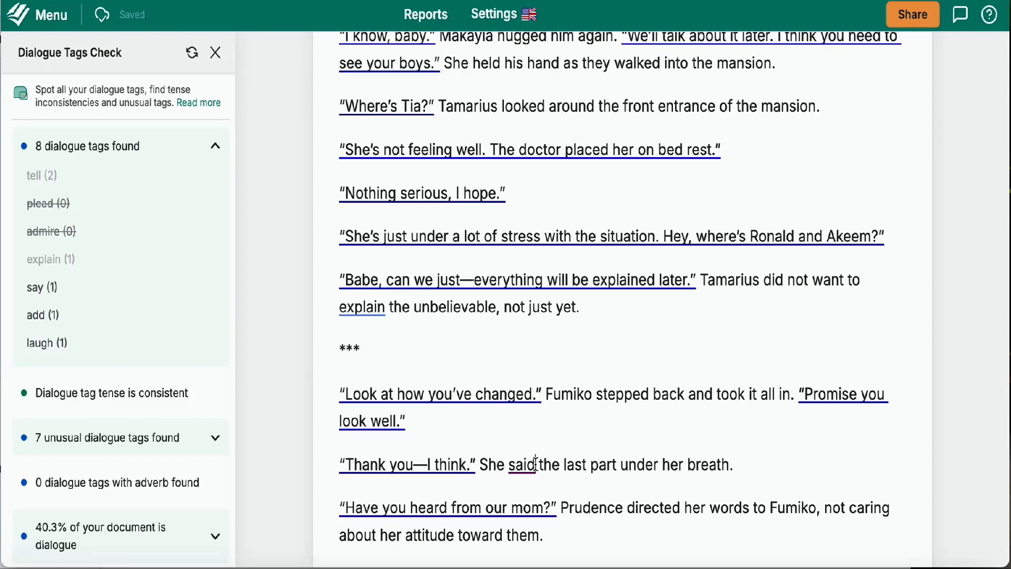
key("BackSpace")
key("BackSpace")
key("BackSpace")
key("BackSpace")
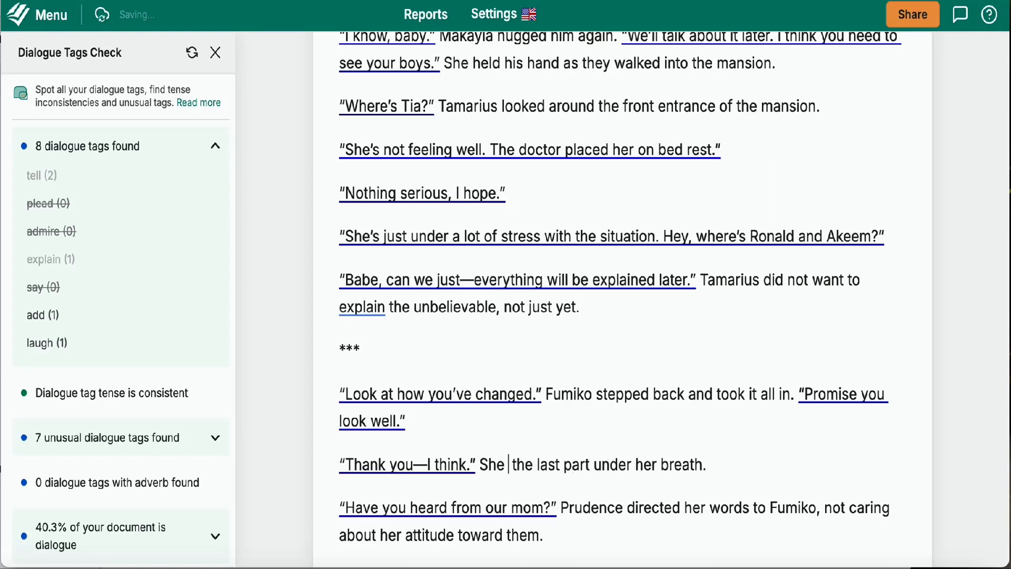
type("ter")
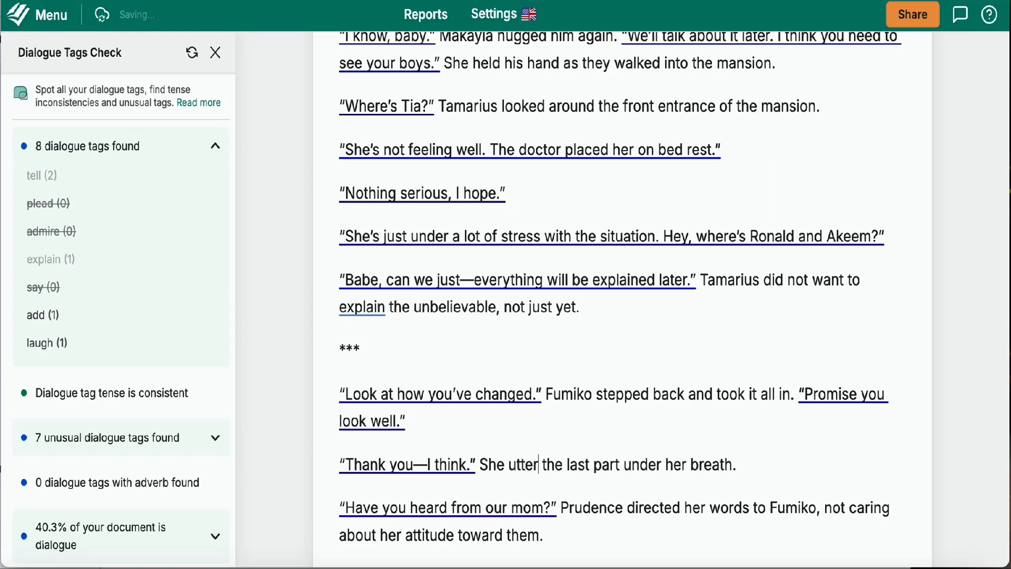
key("BackSpace")
key("BackSpace")
key("BackSpace")
key("BackSpace")
key("BackSpace")
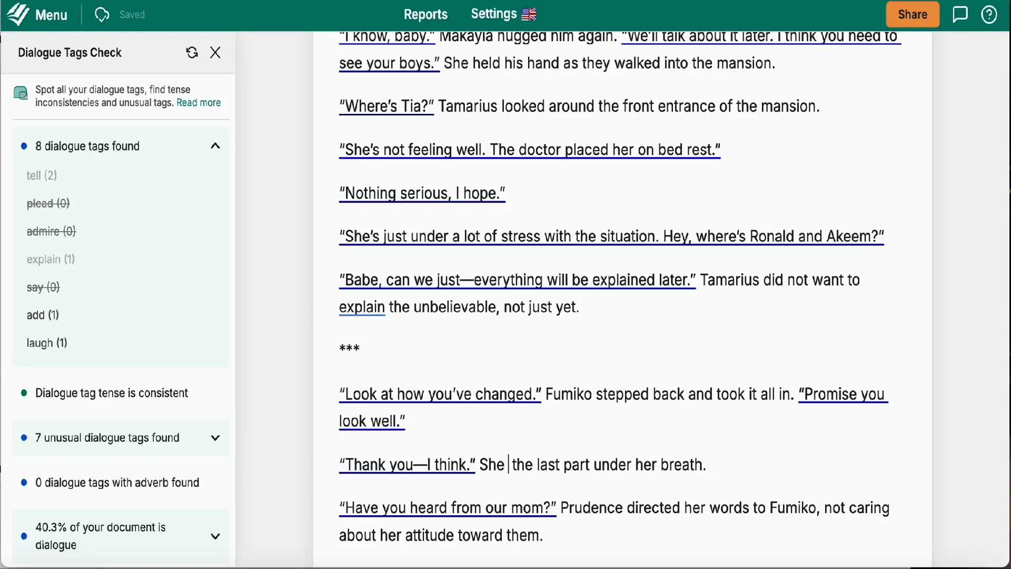
type("m")
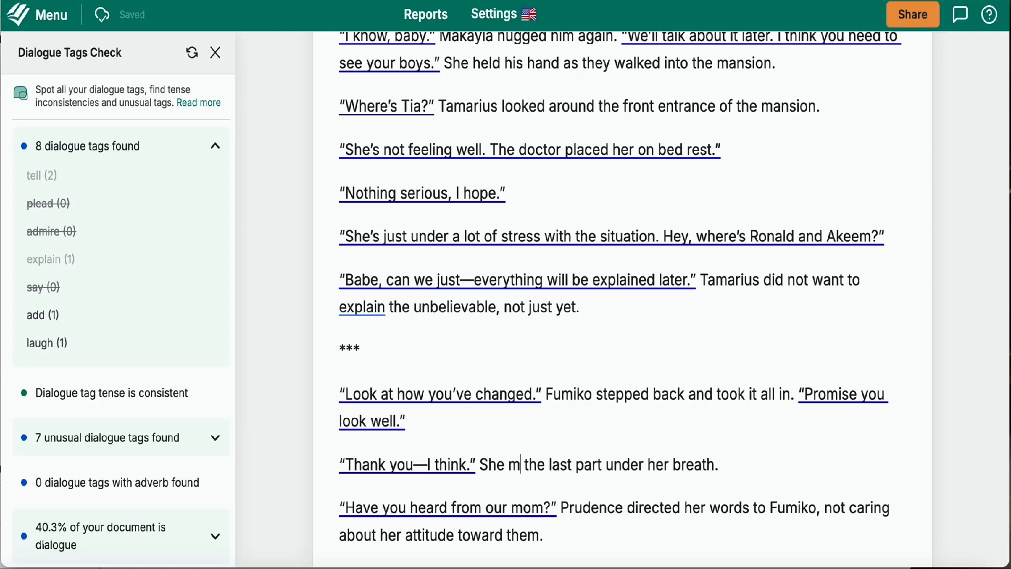
type("umbles")
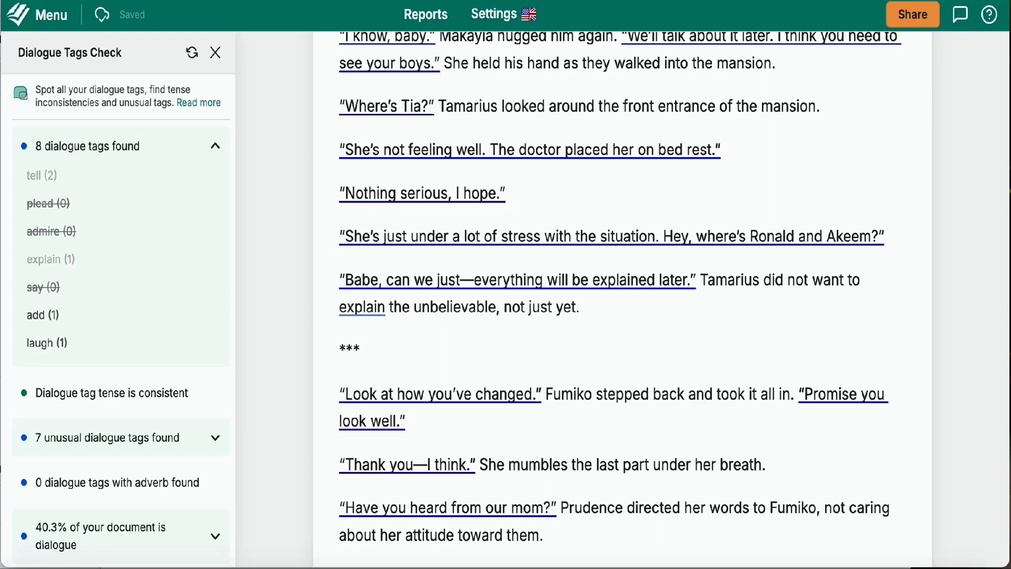
key("BackSpace")
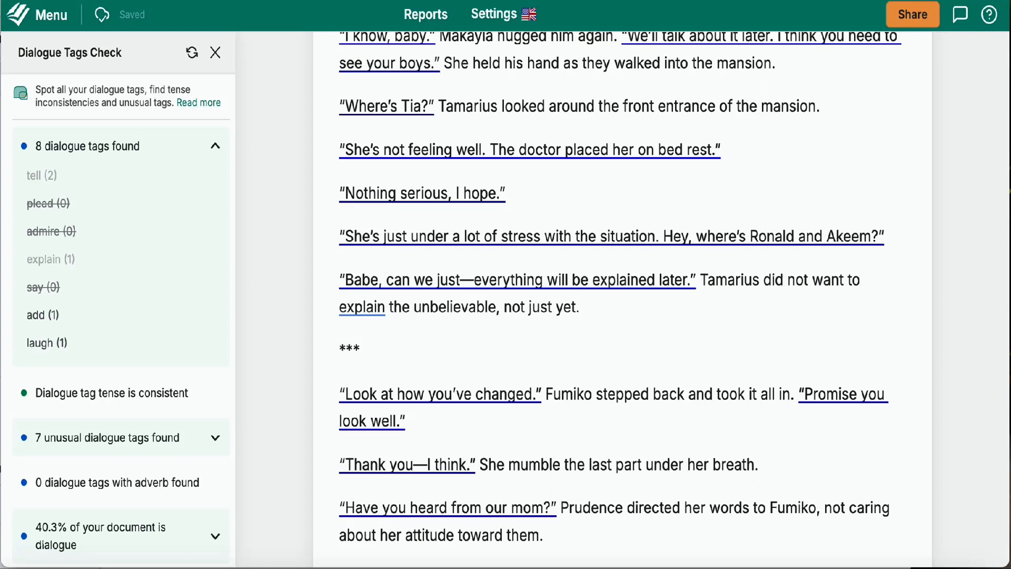
key("BackSpace")
key("BackSpace")
key("BackSpace")
key("BackSpace")
key("BackSpace")
key("BackSpace")
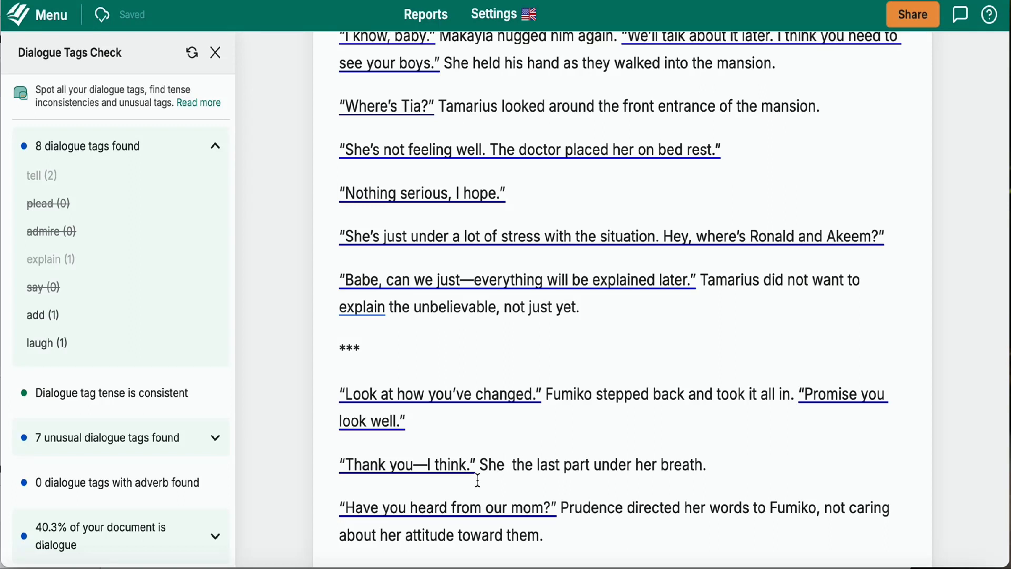
Insert "stepped away muttering" after "She", before "the last part under her breath."
type("step")
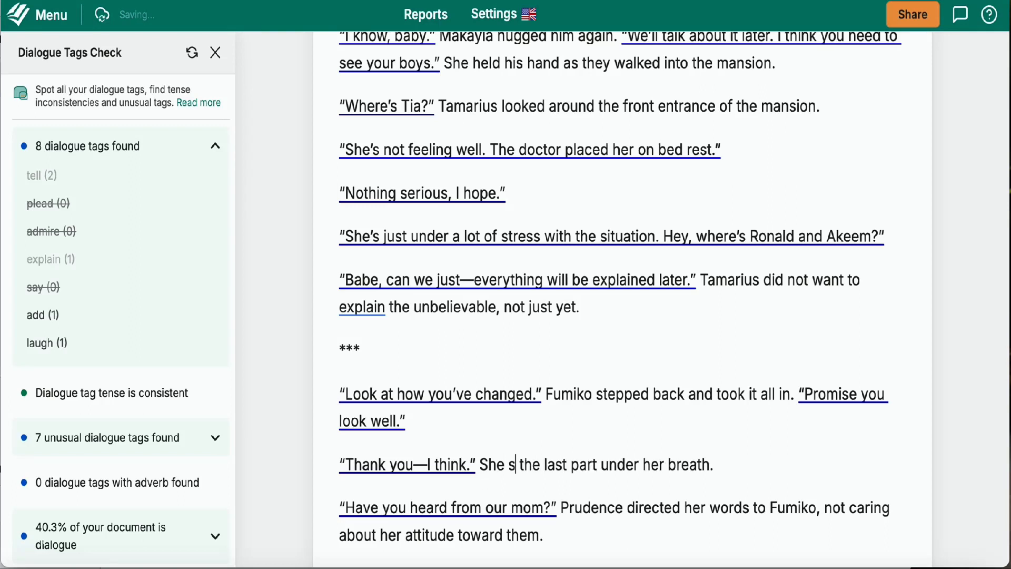
type("ped aw")
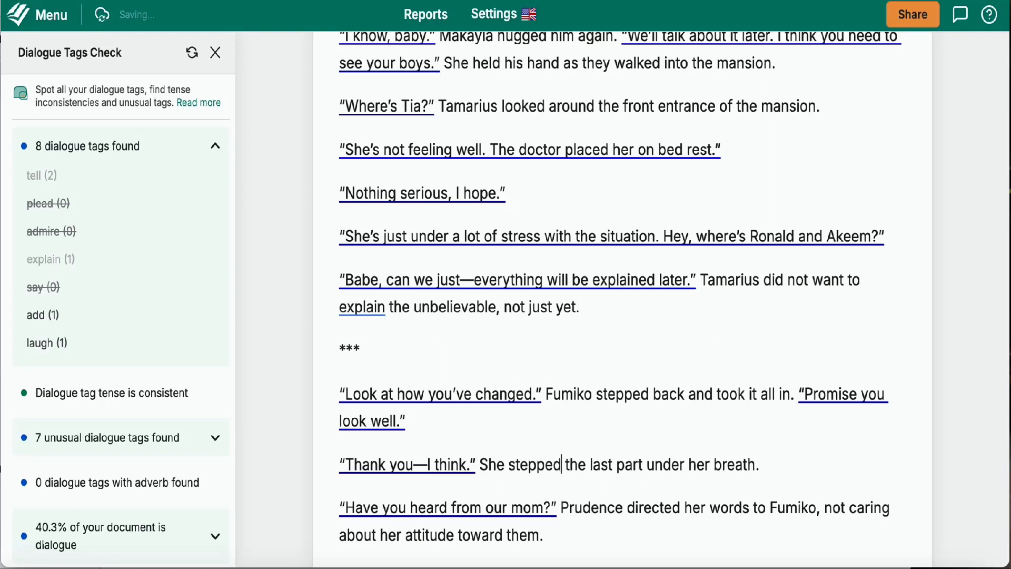
type("ay")
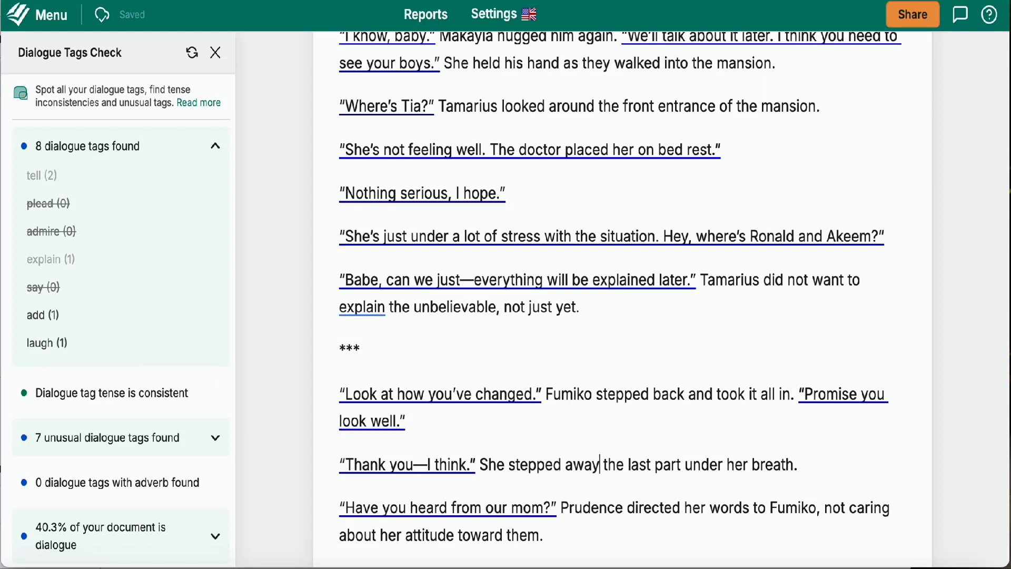
type(" mutt ")
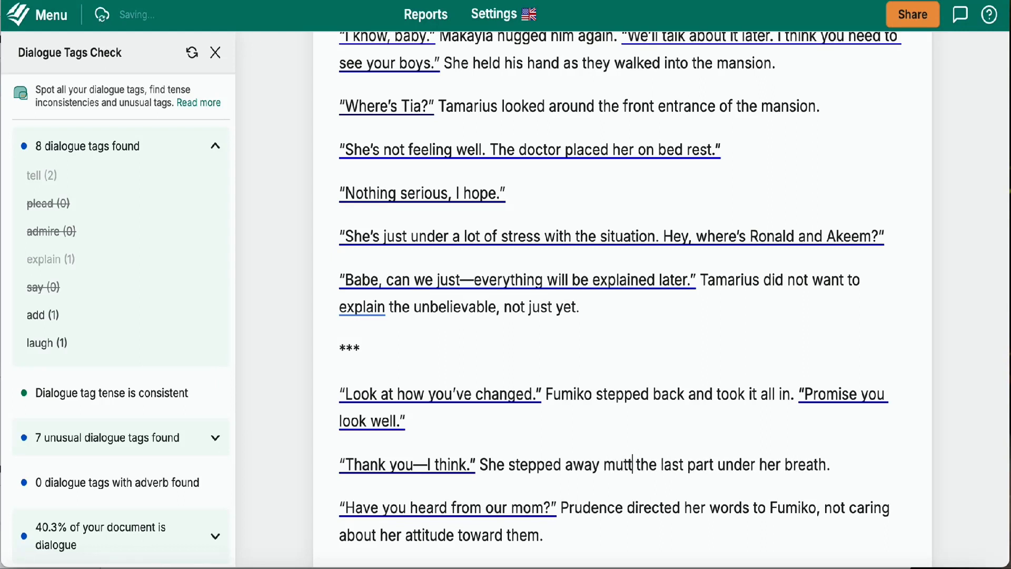
type("ering")
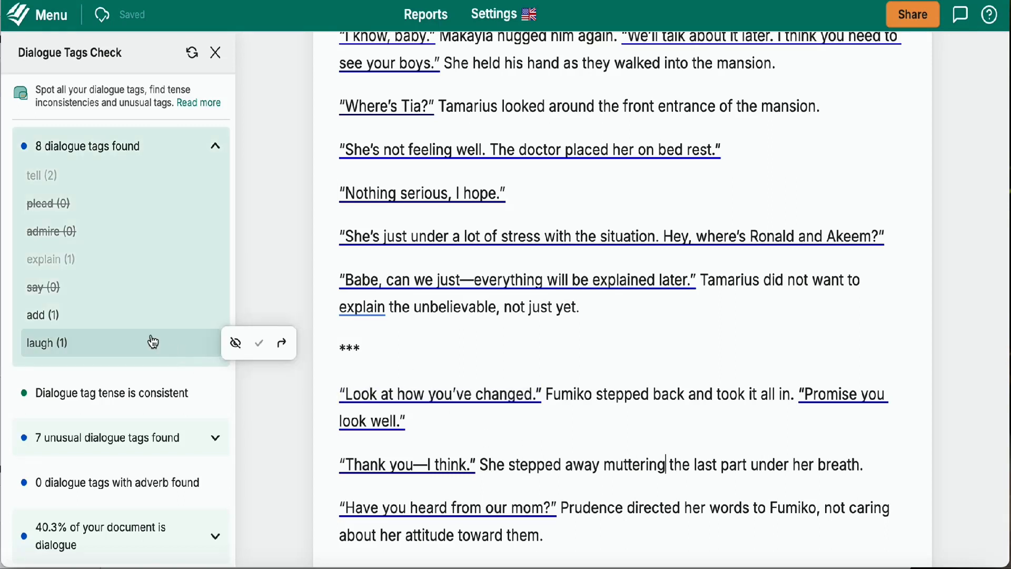
Go to the flagged "add" tag, review the passage about Fumiko's fake smile, and hide the tag from the report
mouse_move(142, 325)
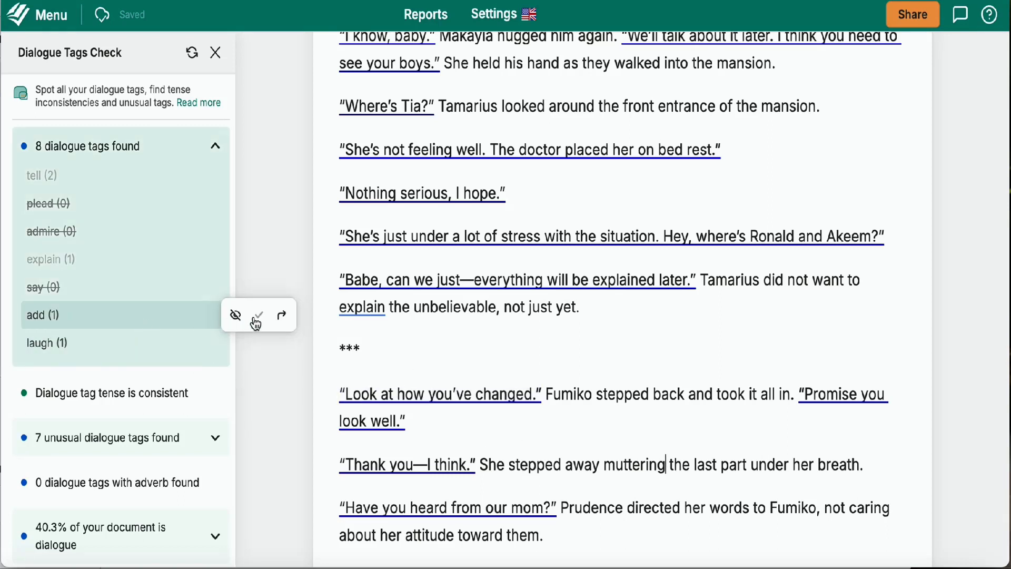
left_click(281, 316)
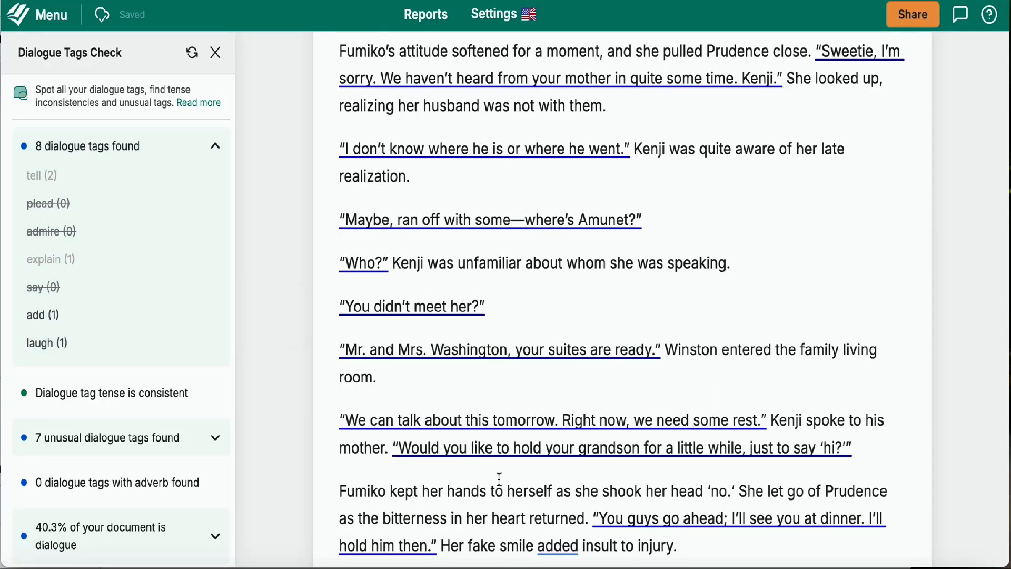
scroll(465, 436, "down", 3)
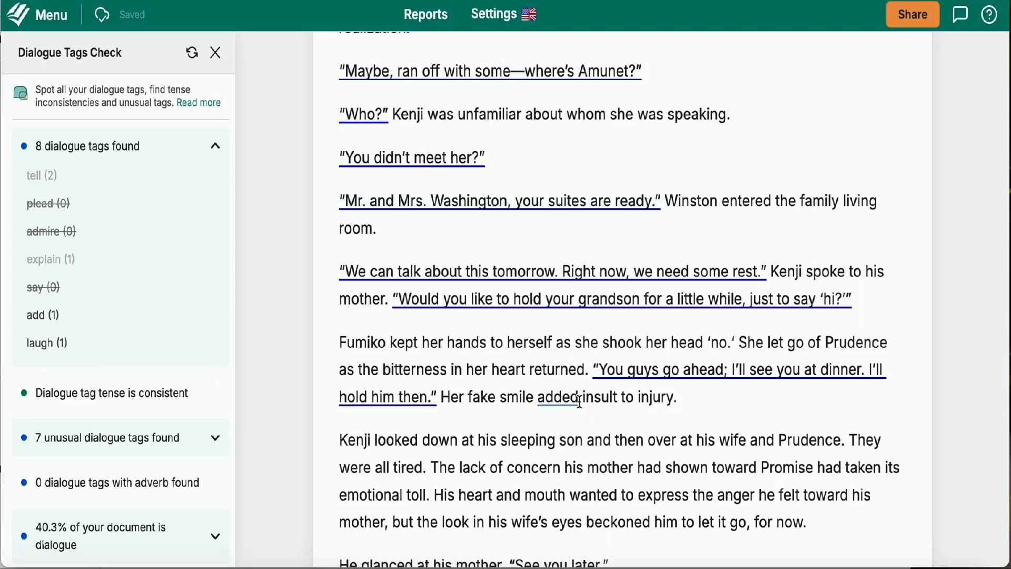
left_click(579, 401)
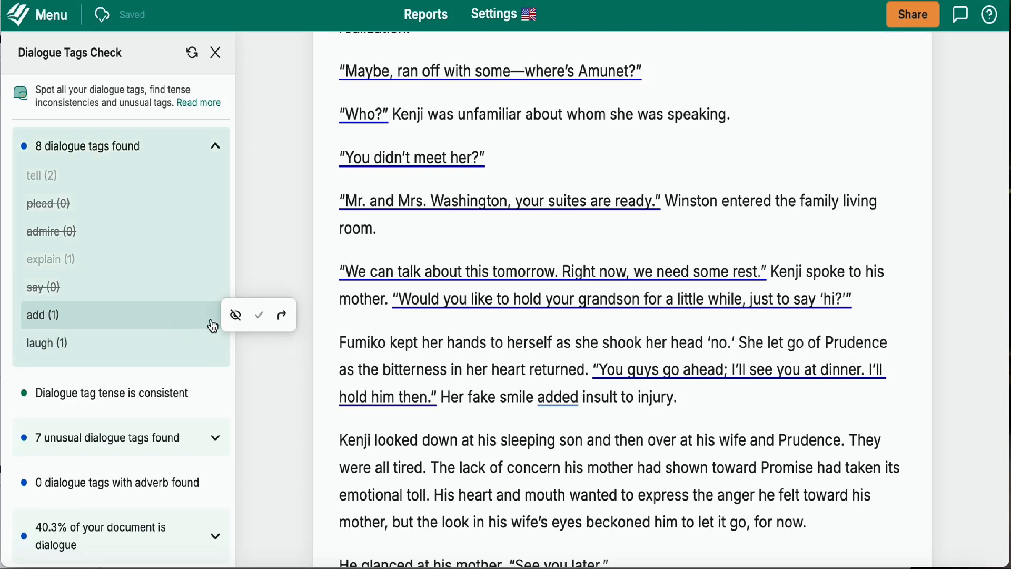
left_click(235, 315)
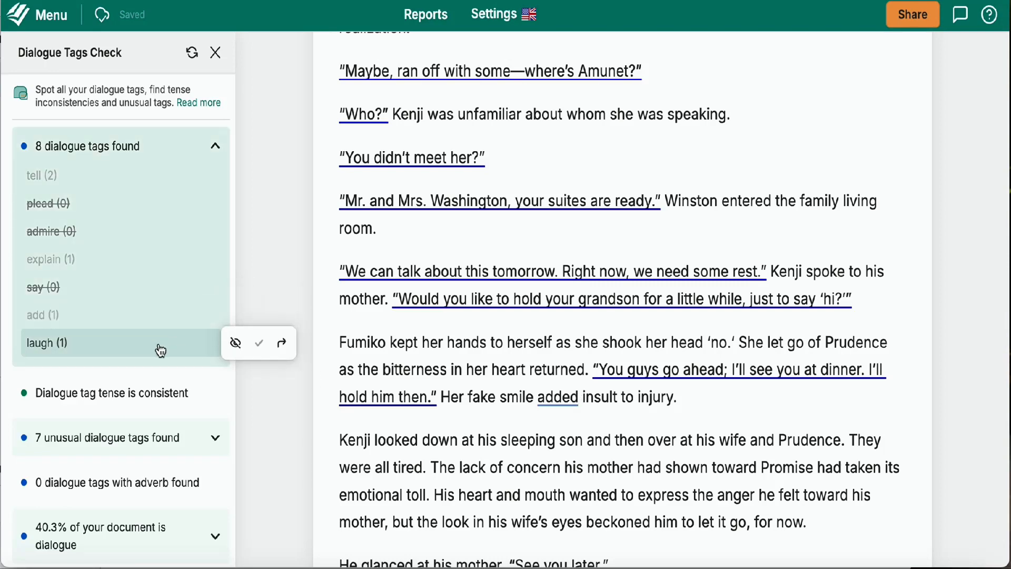
Go to the flagged "laugh" tag and replace "laughed at his remark" with "releasing a heavy laugh" after "She shook her head and"
left_click(281, 344)
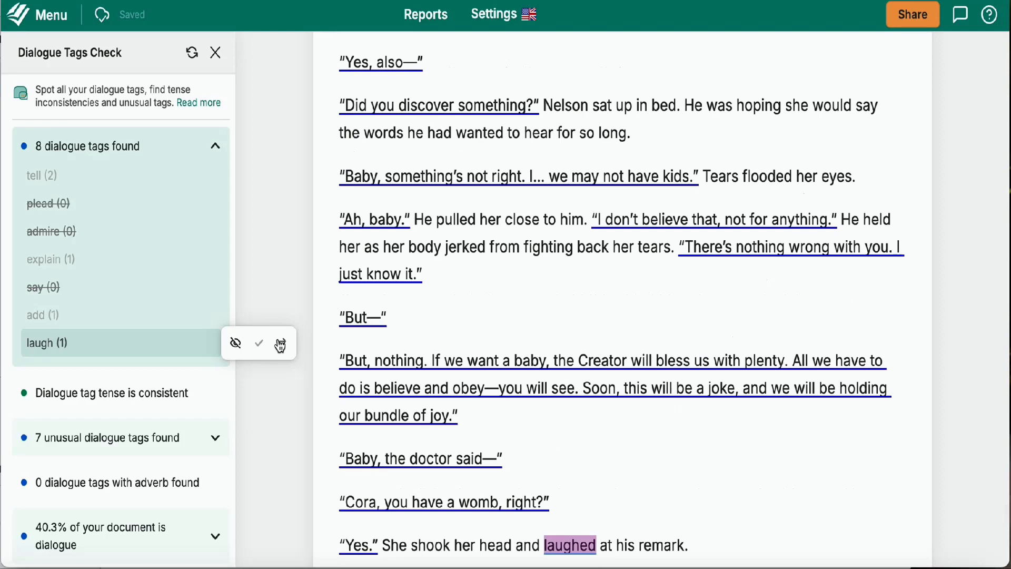
scroll(573, 433, "down", 2)
triple_click(470, 456)
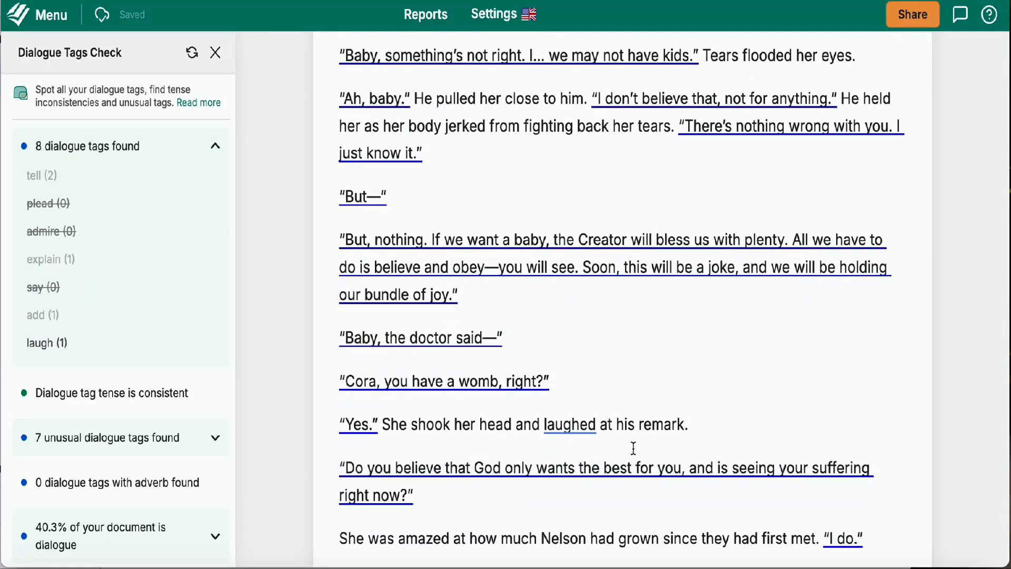
left_click(683, 430)
key("BackSpace")
key("BackSpace")
key("BackSpace")
key("BackSpace")
key("BackSpace")
key("BackSpace")
key("BackSpace")
key("BackSpace")
key("BackSpace")
key("BackSpace")
key("BackSpace")
key("BackSpace")
key("BackSpace")
key("BackSpace")
key("BackSpace")
key("BackSpace")
key("BackSpace")
key("BackSpace")
key("BackSpace")
key("BackSpace")
key("BackSpace")
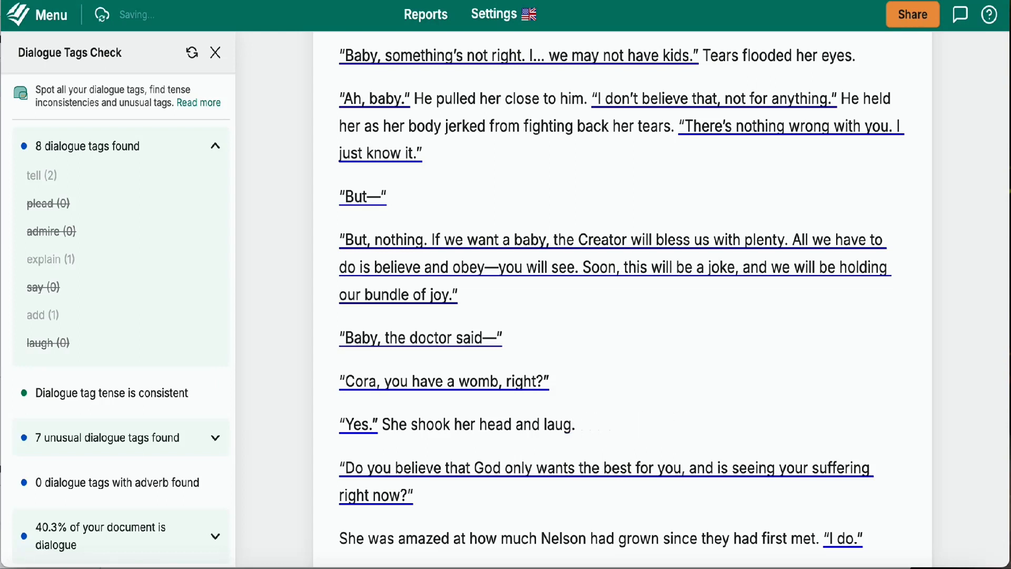
type("releasing a")
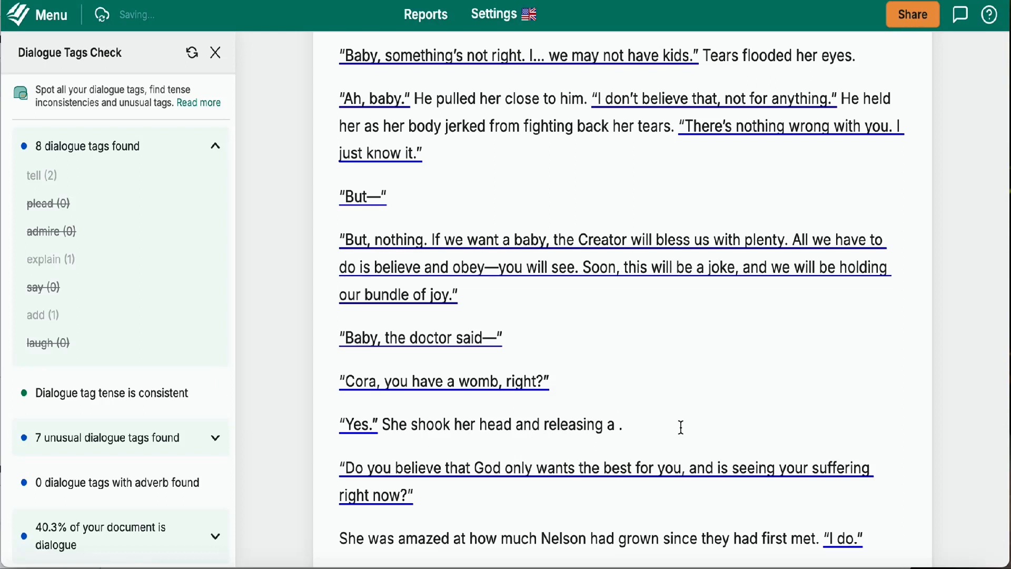
type("heavy laugh")
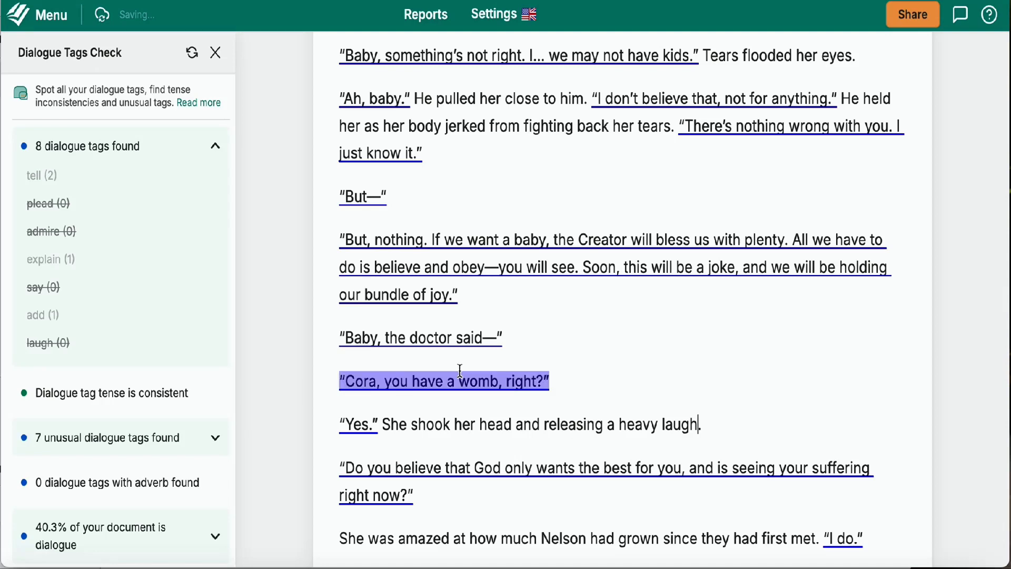
Refresh the Dialogue Tags Check and examine its lists of dialogue tags and unusual dialogue tags
left_click(199, 48)
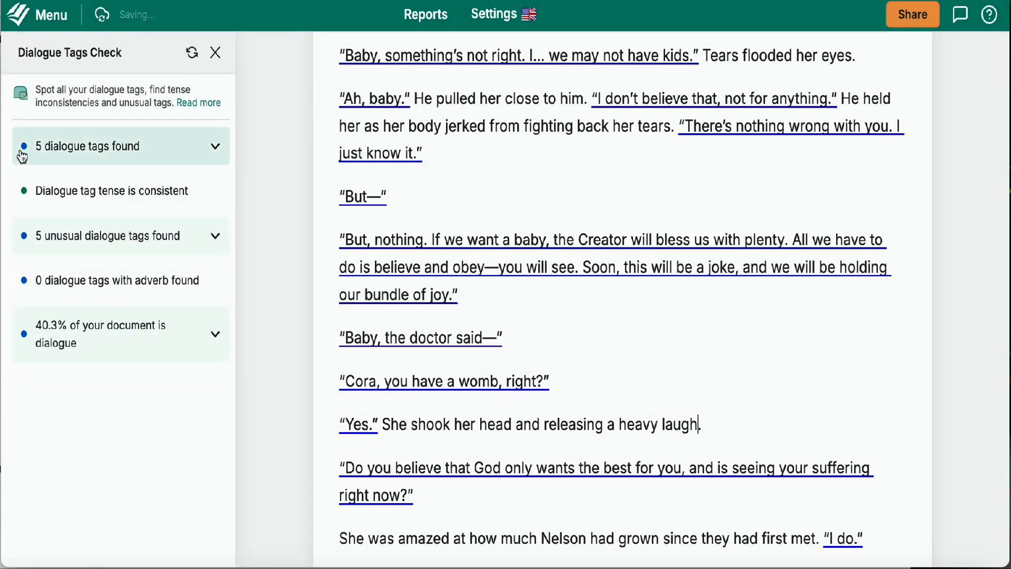
mouse_move(35, 341)
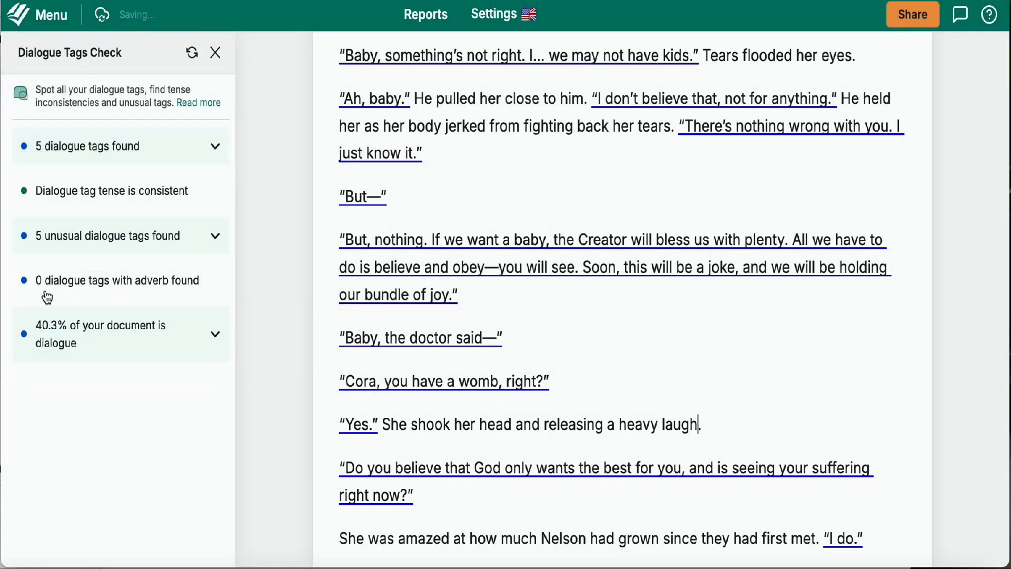
left_click(216, 148)
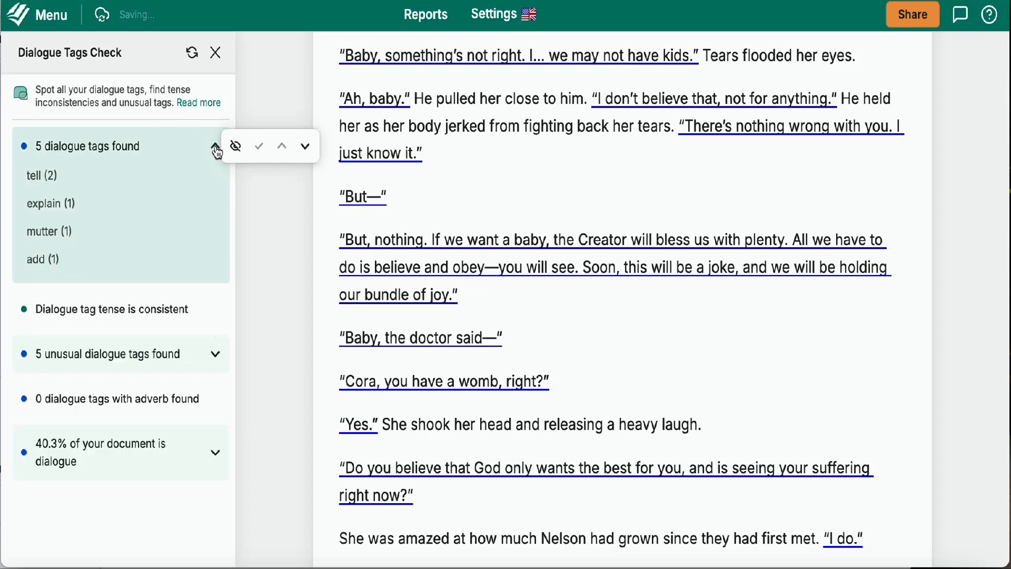
left_click(216, 149)
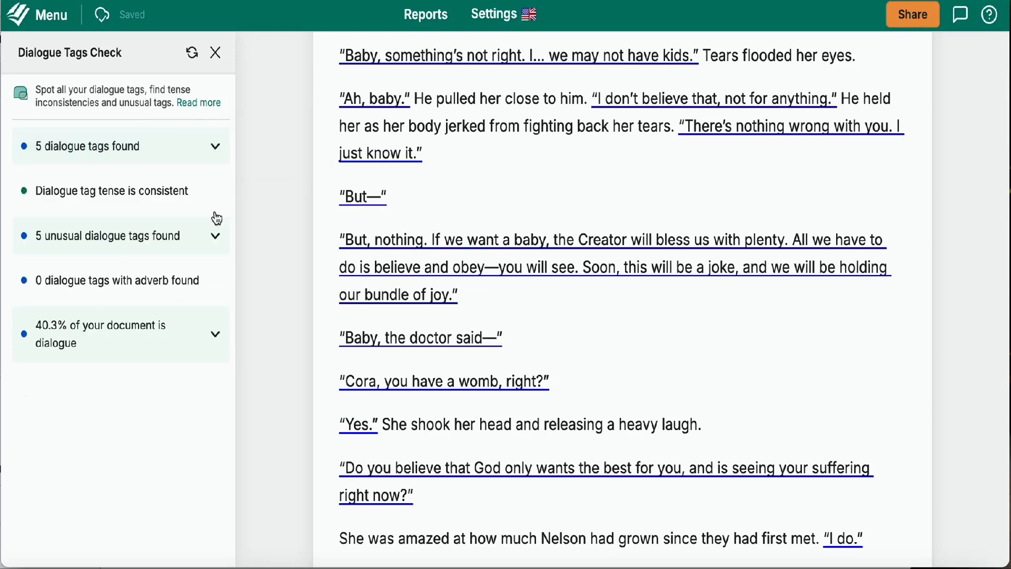
left_click(216, 243)
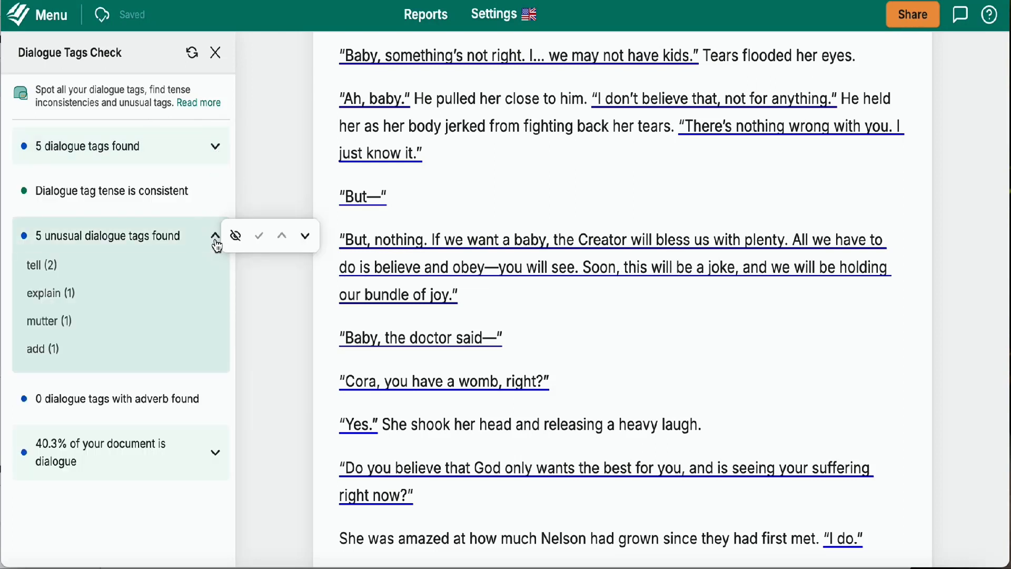